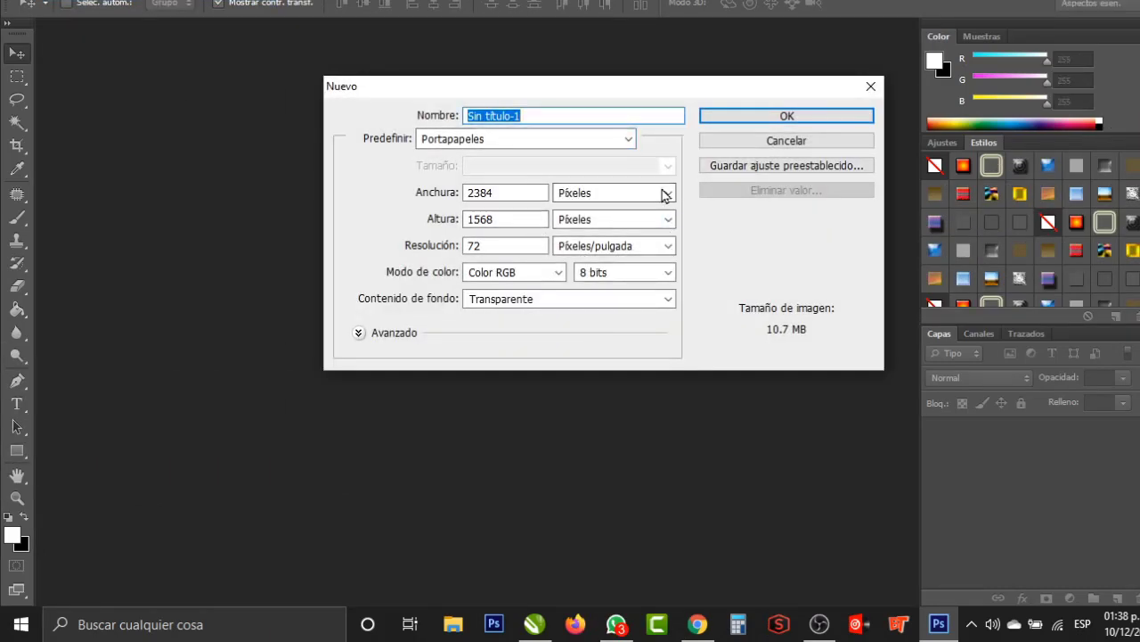
Create the new document in centimetres, 8.7 × 18, 300 ppi, in CMYK colour mode
click(664, 193)
click(644, 242)
double_click(528, 197)
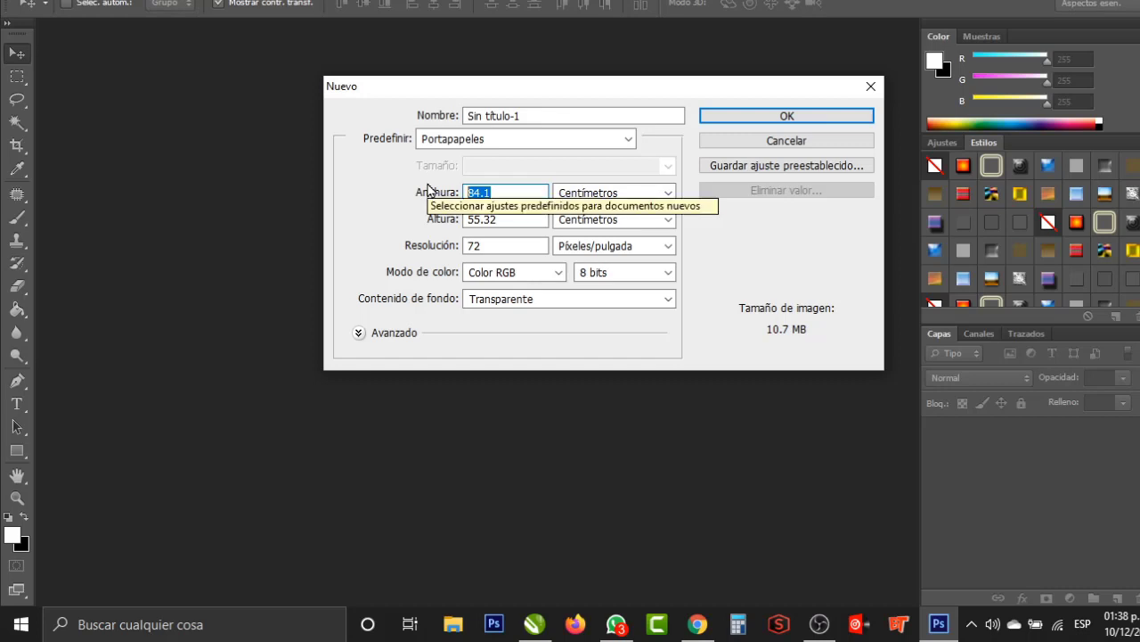
text(8)
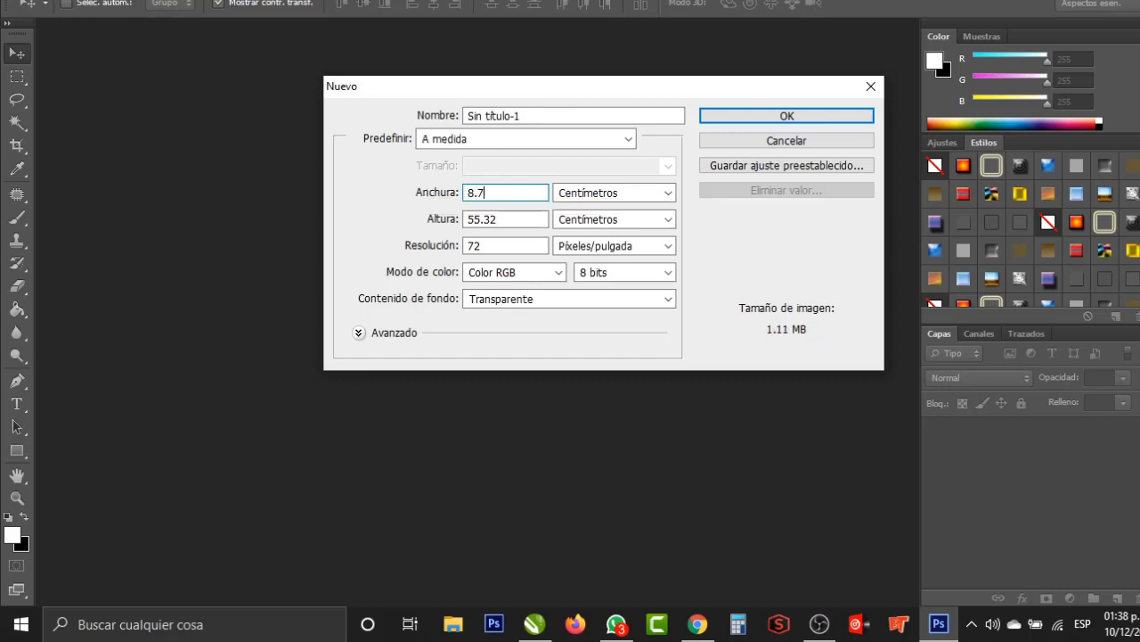
key(Tab)
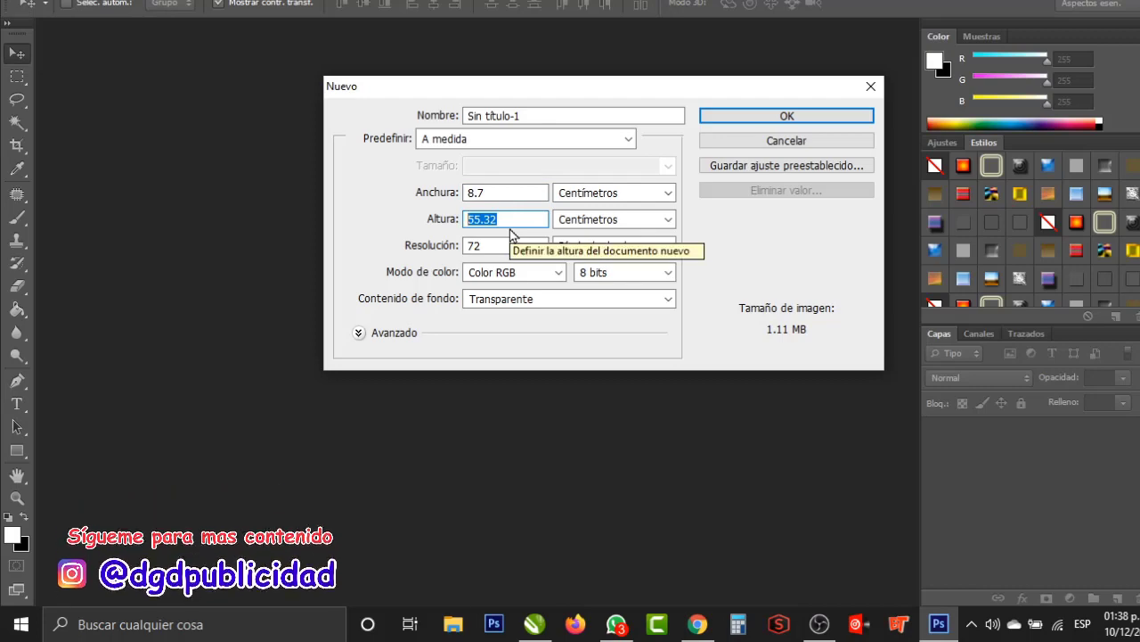
text(18)
key(Tab)
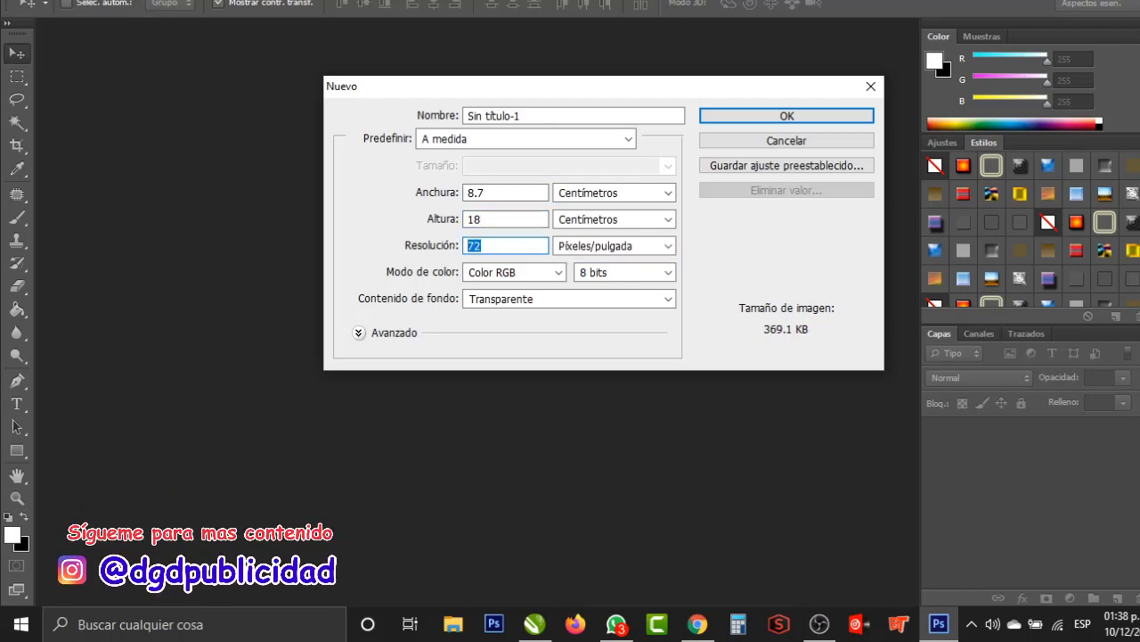
text(300)
click(547, 272)
click(533, 329)
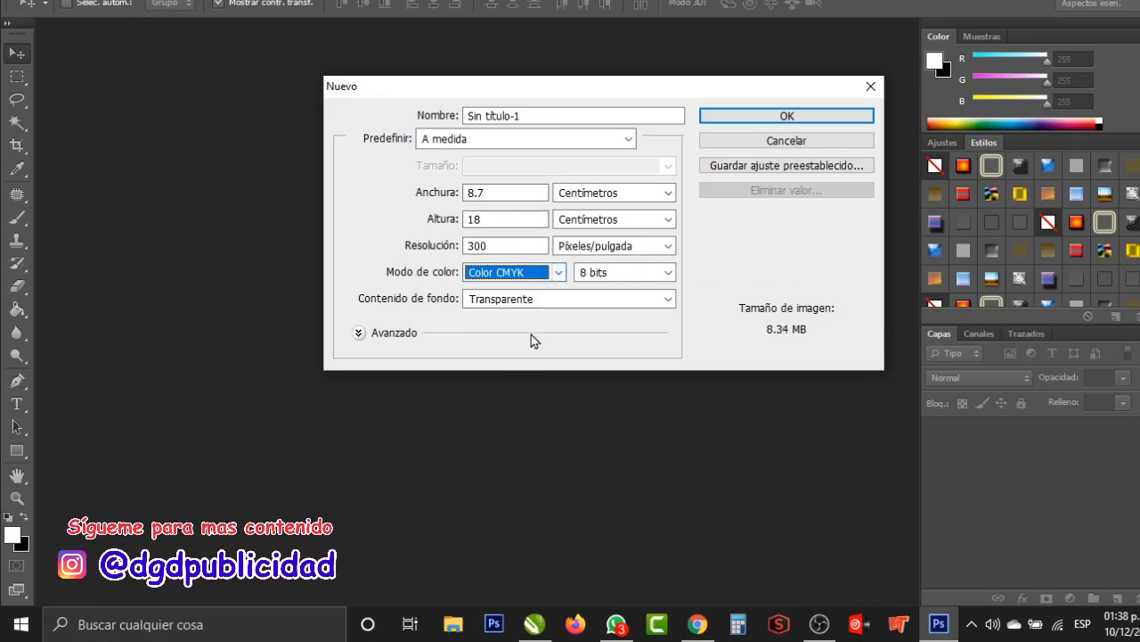
click(769, 118)
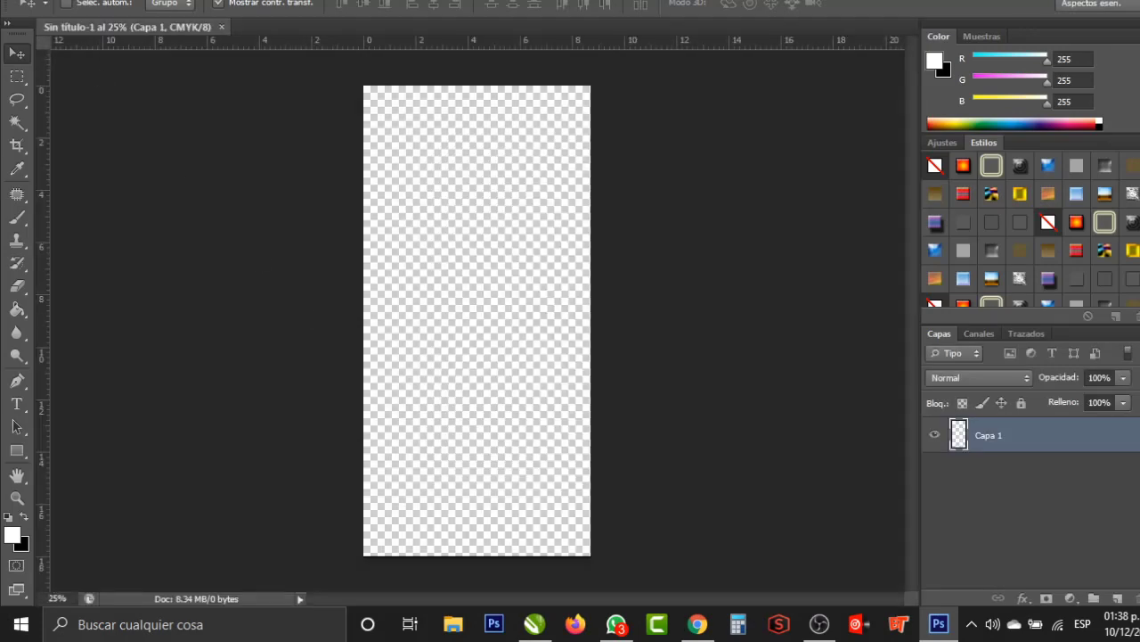
click(56, 4)
Open the surtidor PDF with the default import settings, then switch to CorelDRAW
click(374, 297)
key(Escape)
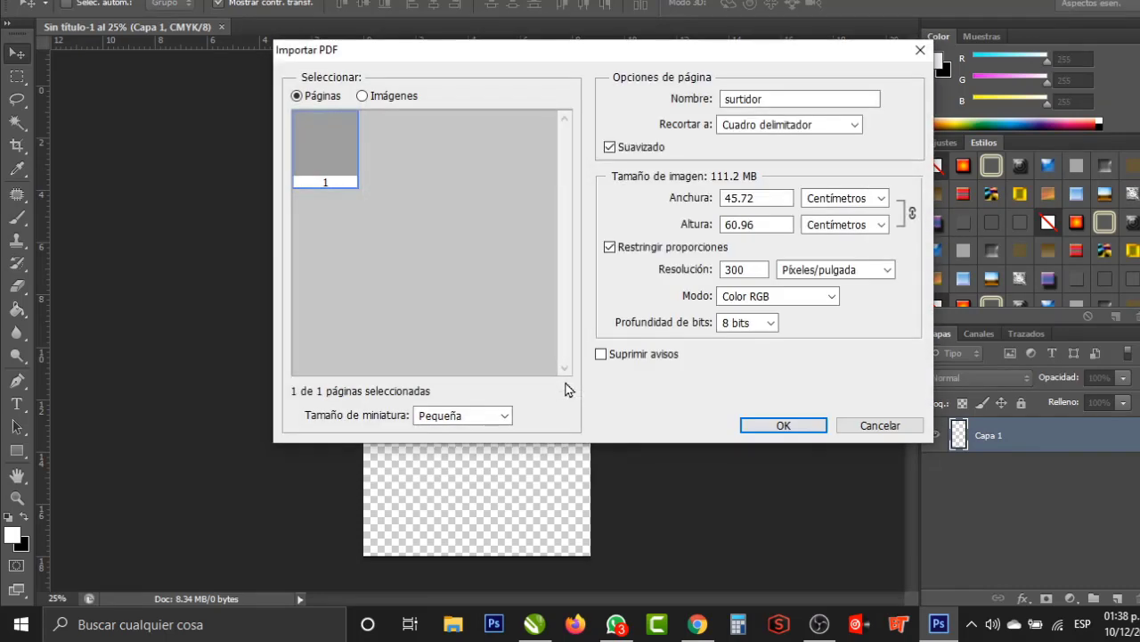
click(778, 427)
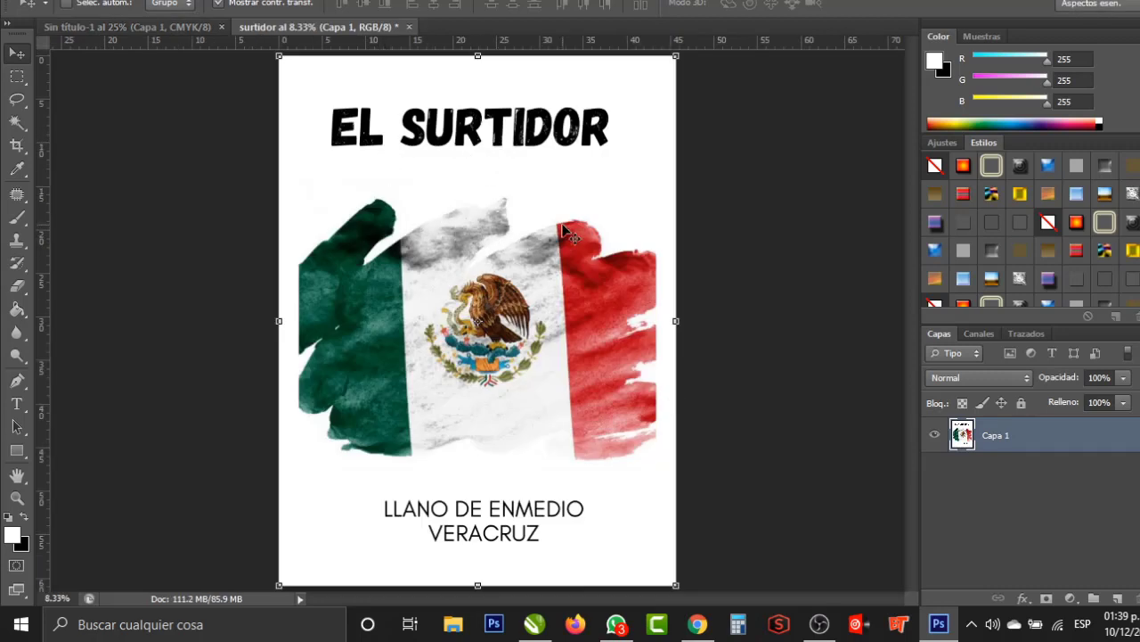
click(534, 624)
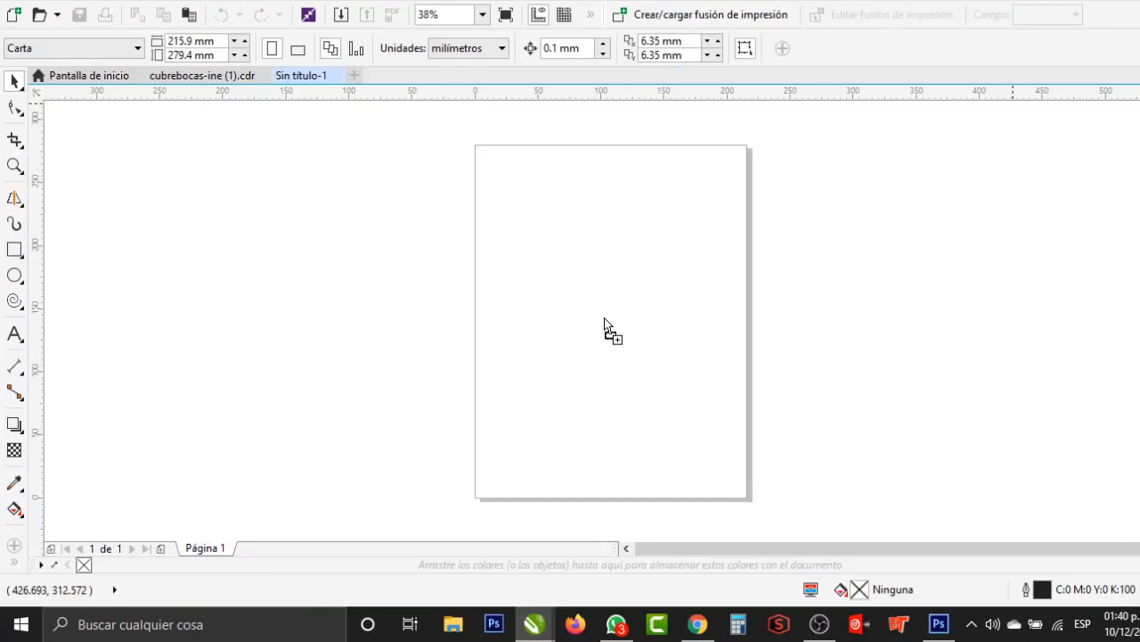
Import the surtidor design with font substitution, ungroup it, and delete the stray FA pieces
click(657, 360)
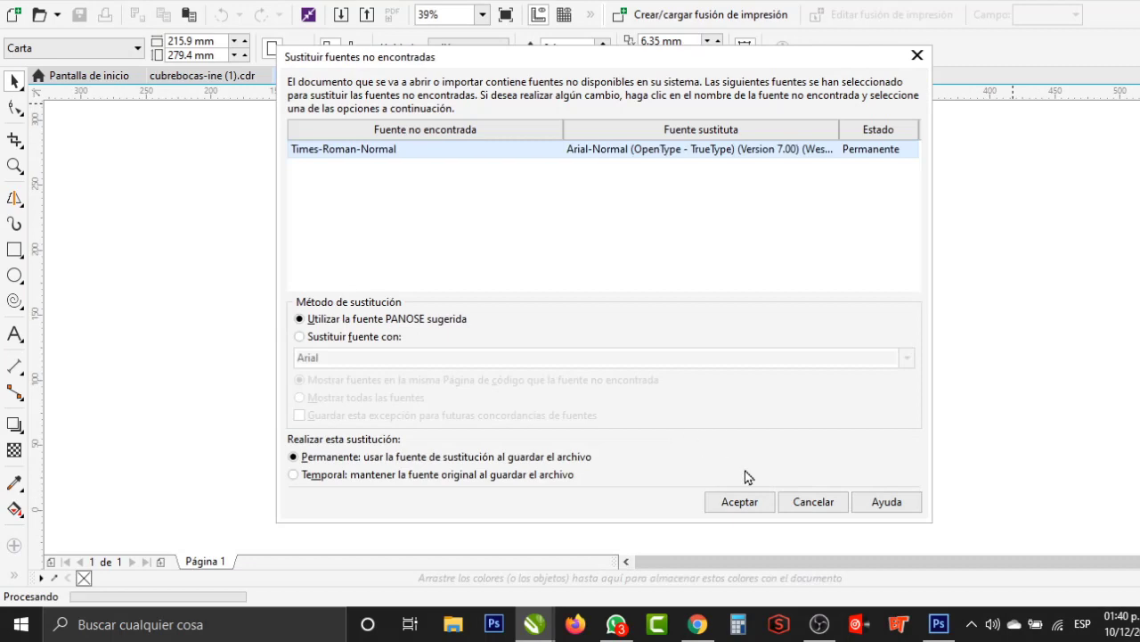
click(740, 502)
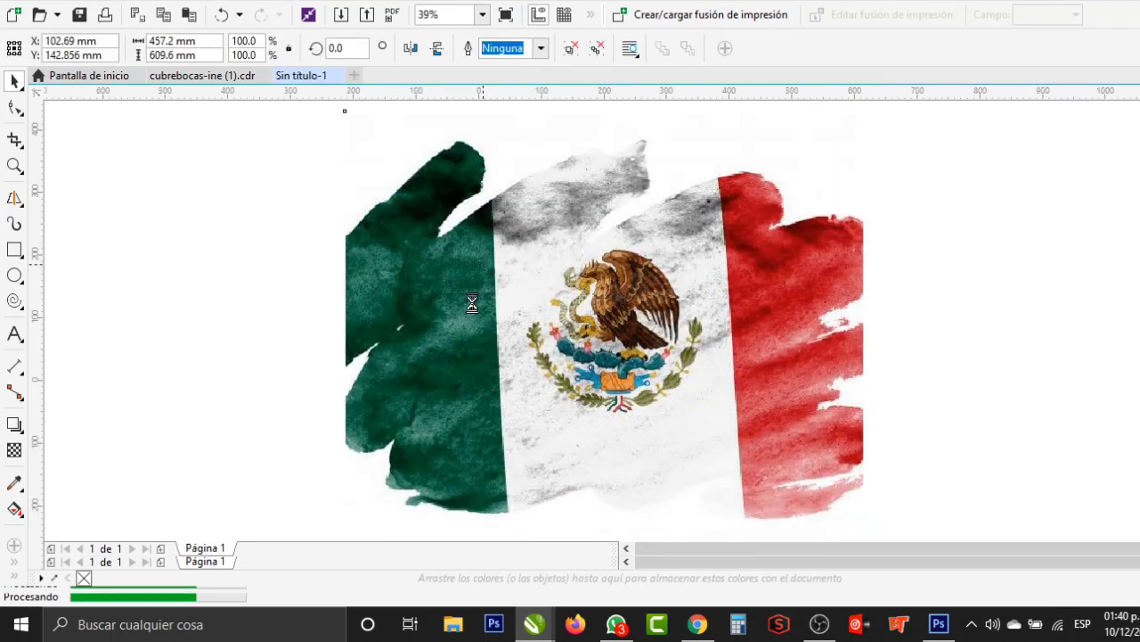
scroll(472, 328, down, 2)
scroll(472, 329, down, 2)
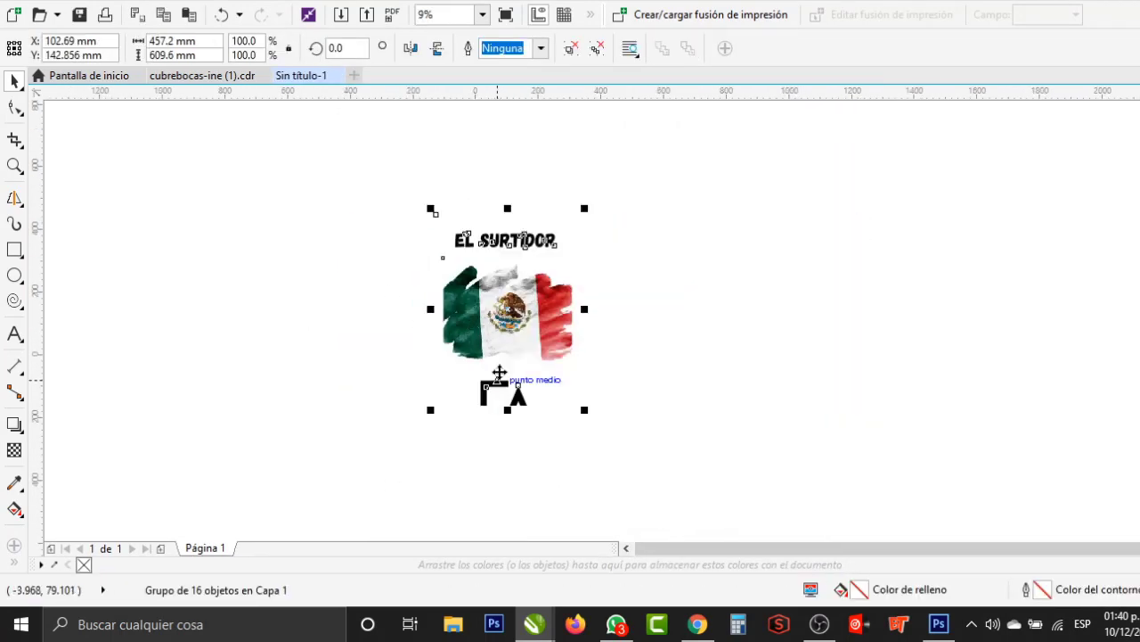
click(610, 444)
click(502, 402)
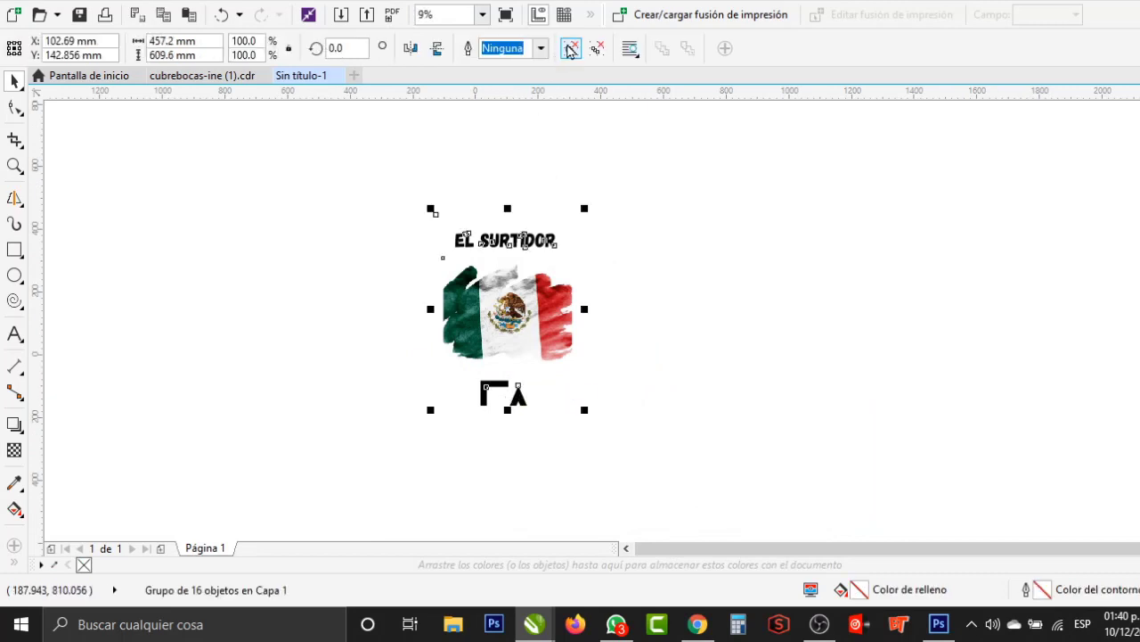
key(ctrl+u)
drag(540, 415, 451, 382)
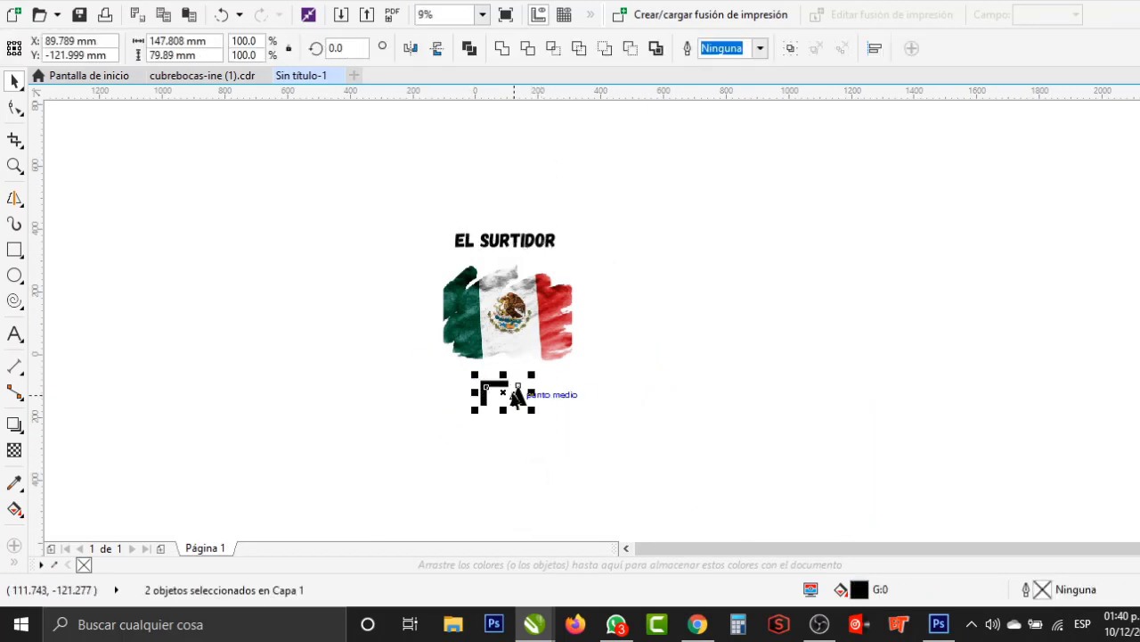
key(Delete)
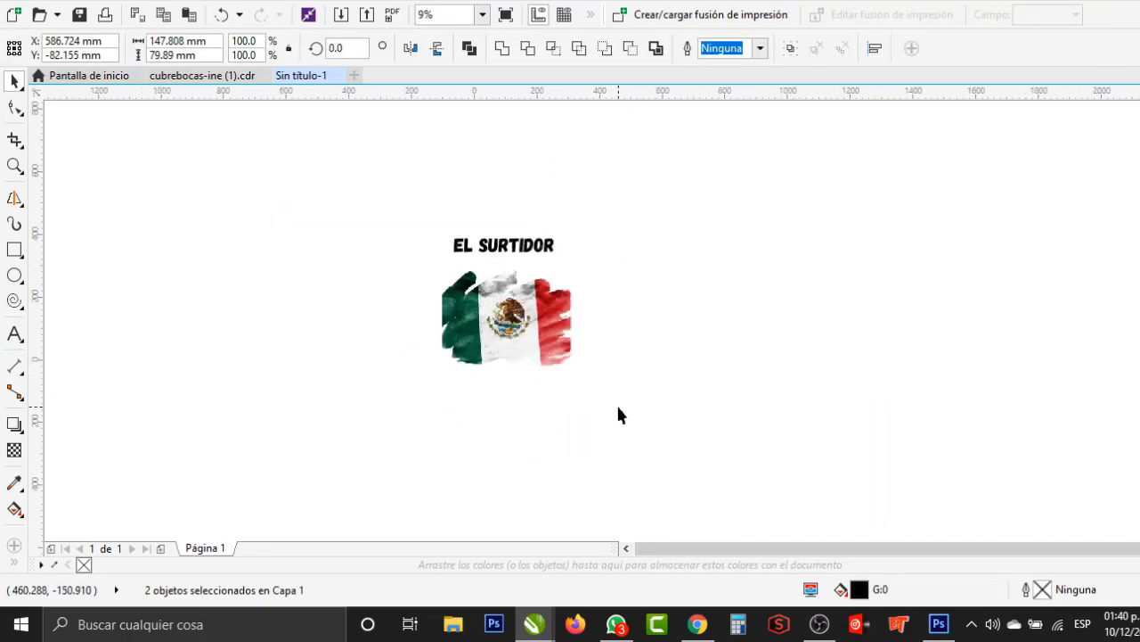
Move the EL SURTIDOR letters onto the flag's lower part and group them
drag(425, 211, 591, 270)
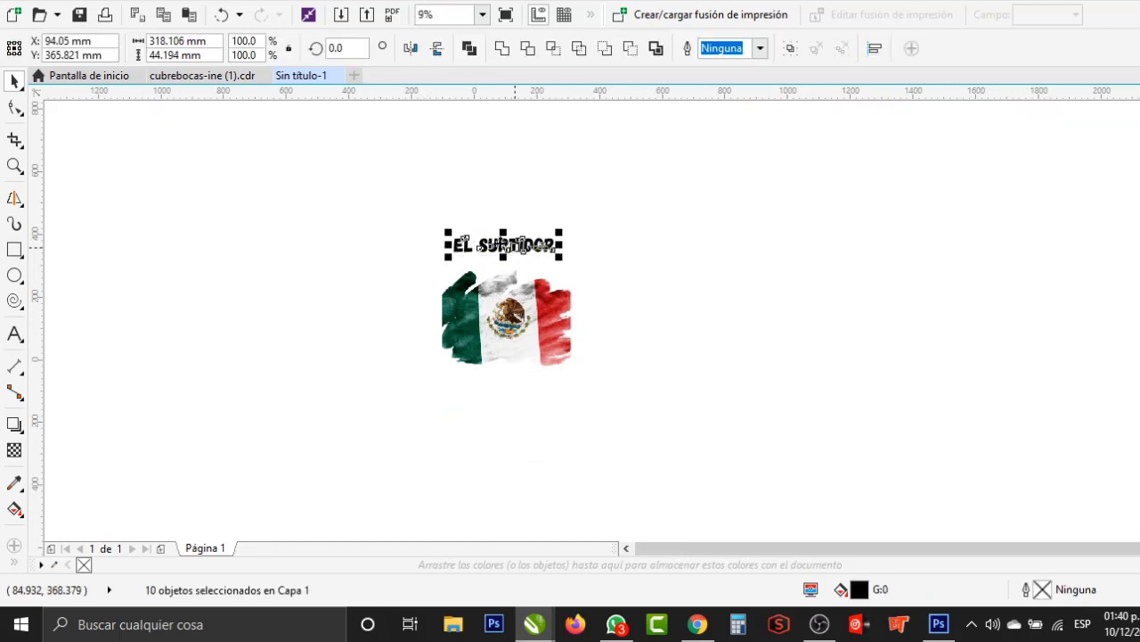
mouse_move(500, 241)
mouse_down()
mouse_move(507, 361)
mouse_move(507, 338)
mouse_move(547, 323)
mouse_up()
scroll(507, 339, up, 3)
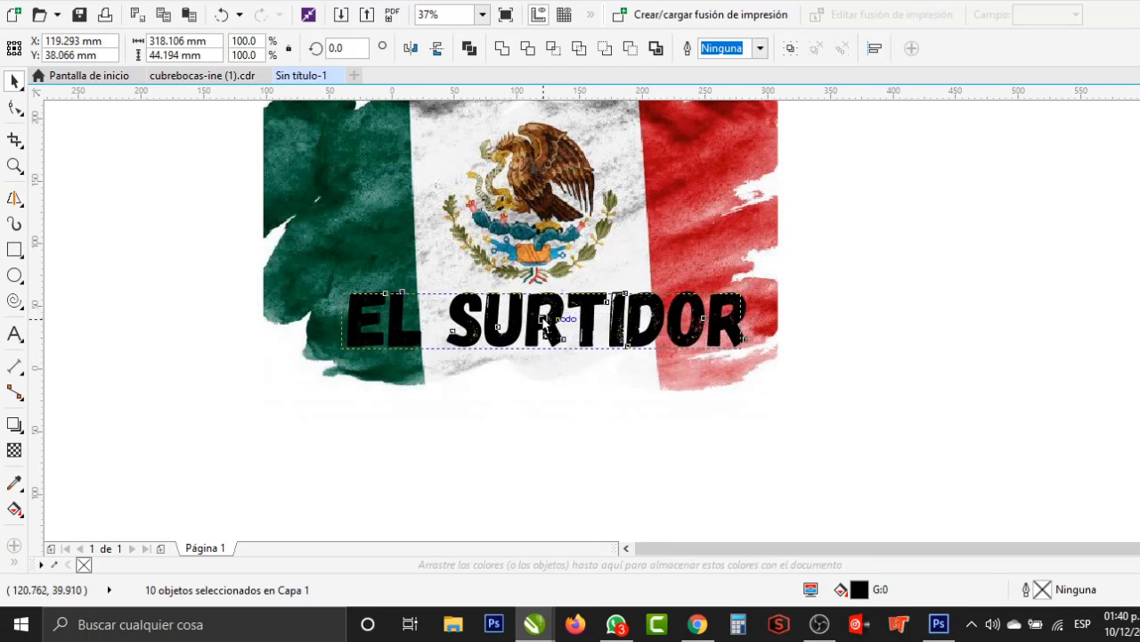
drag(548, 317, 541, 319)
key(ctrl+g)
scroll(579, 407, down, 2)
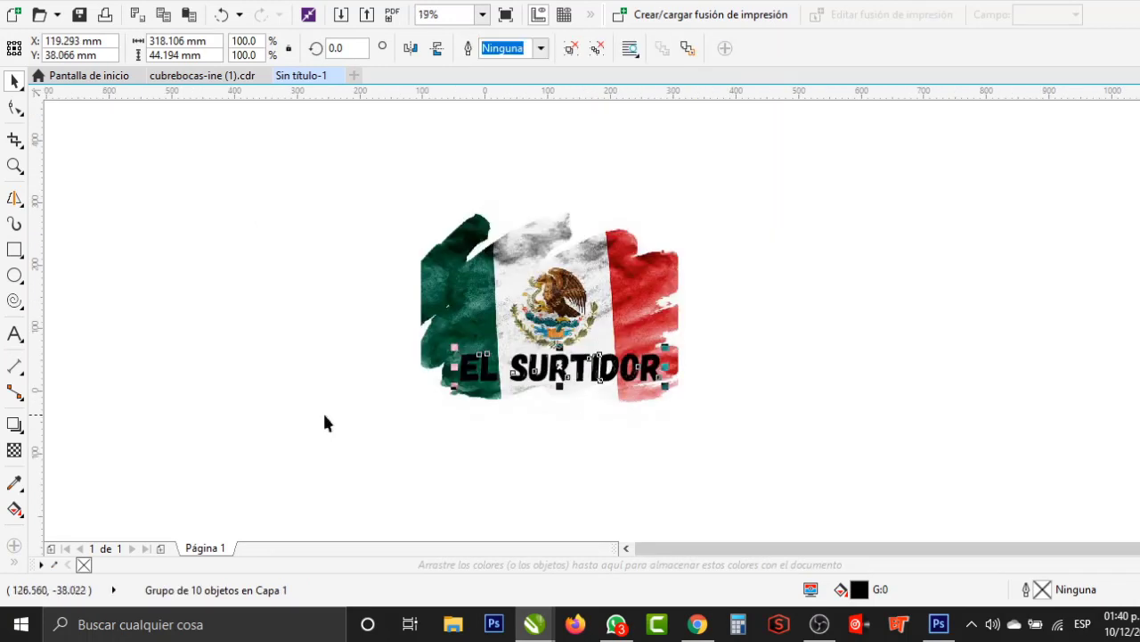
Give the EL SURTIDOR title a C80 M80 Y80 K100 fill in Edit Fill
click(20, 433)
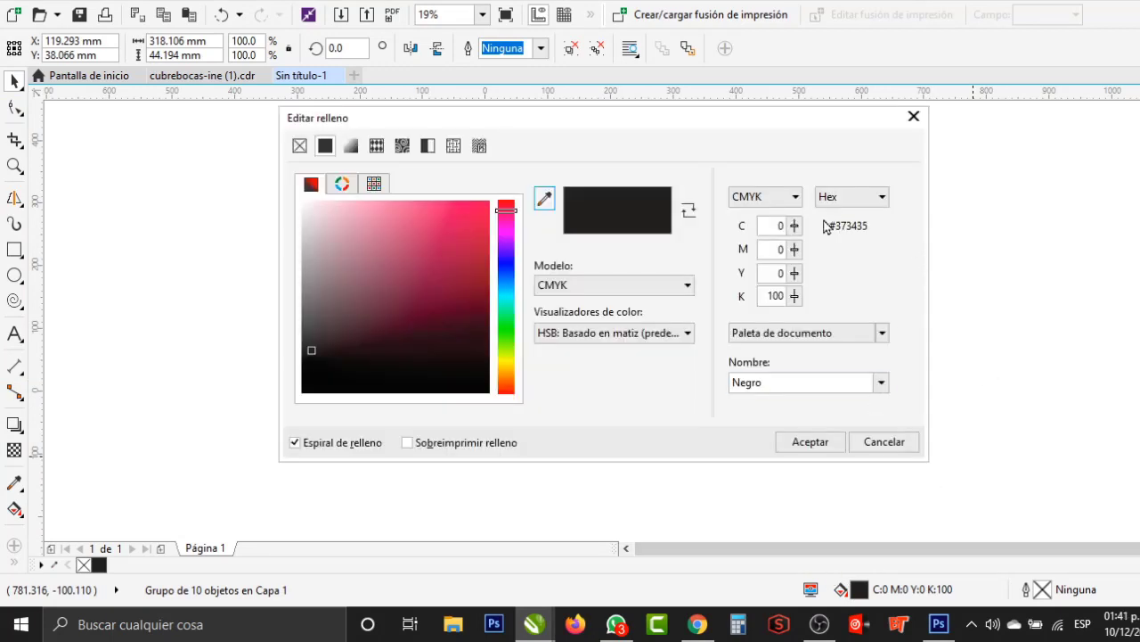
text(80)
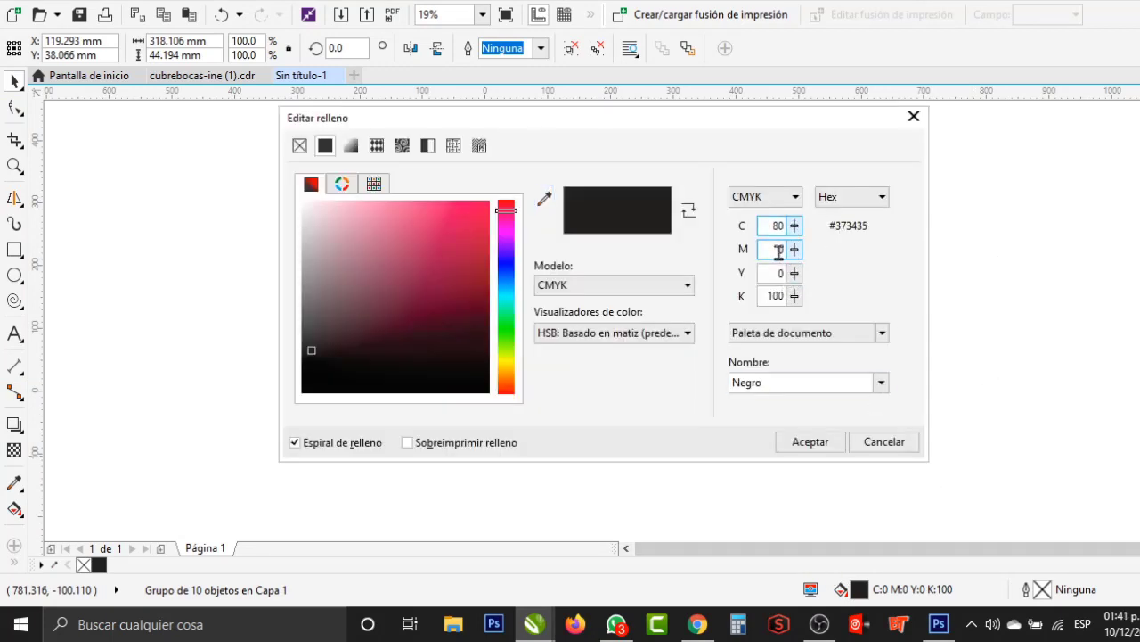
double_click(776, 250)
text(80)
click(777, 273)
click(808, 440)
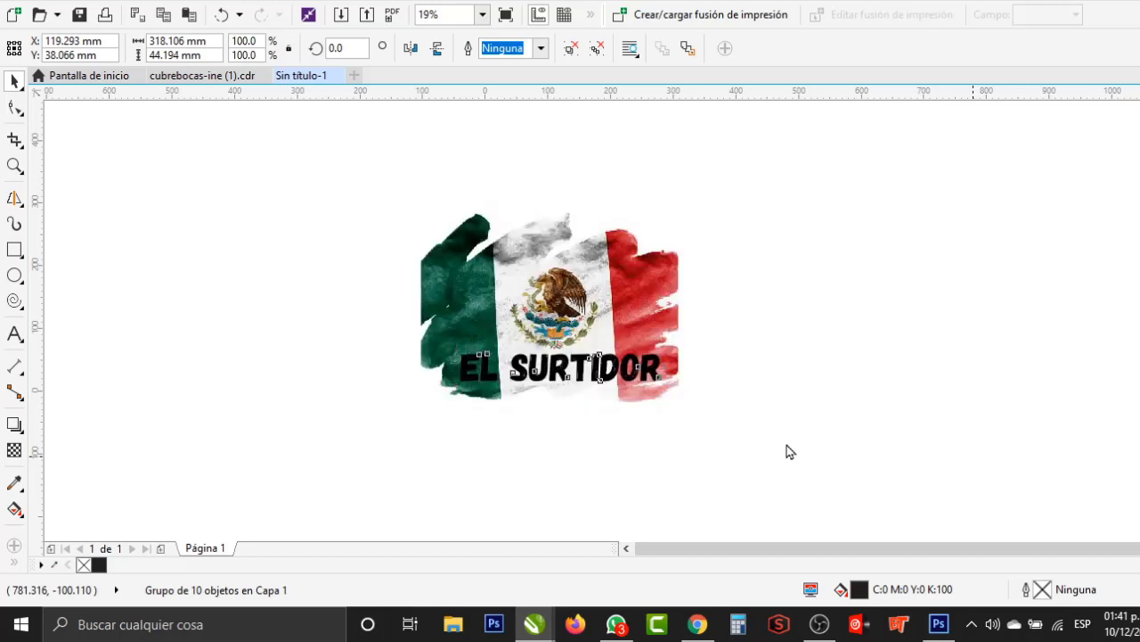
Add a rounded-corner contour with a 3.5 mm offset around the EL SURTIDOR title
click(19, 431)
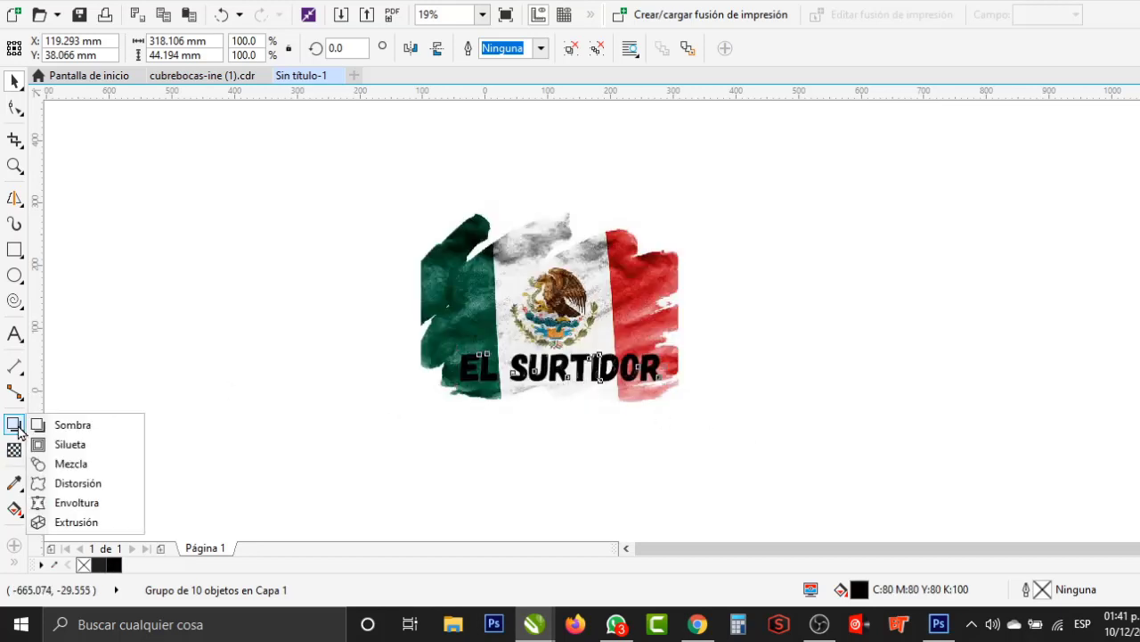
click(66, 444)
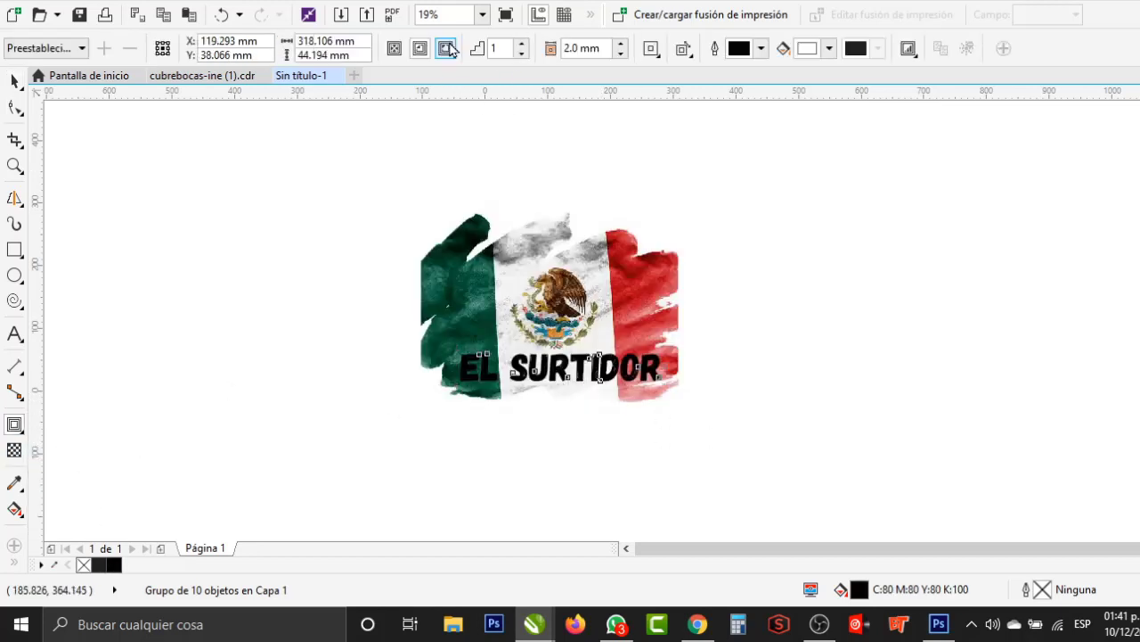
click(650, 49)
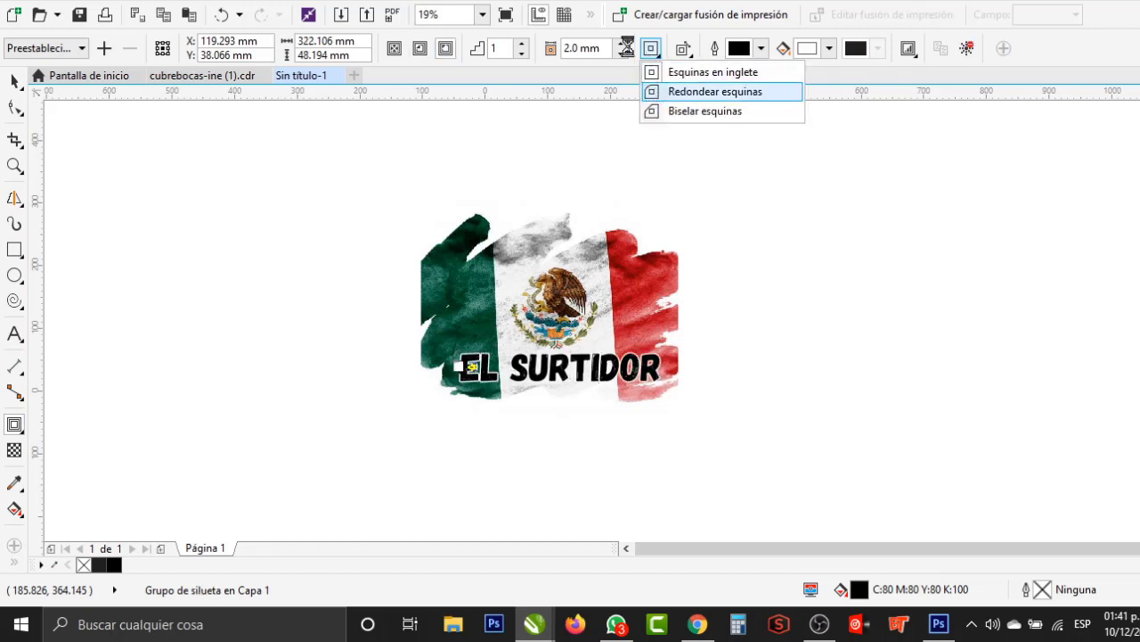
click(622, 42)
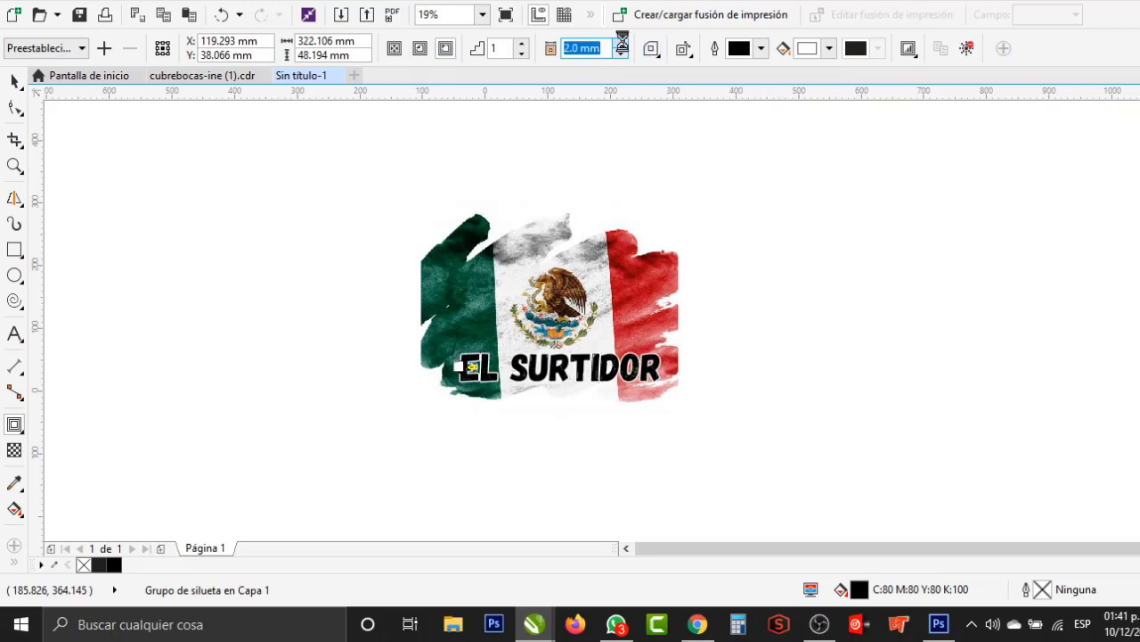
click(622, 43)
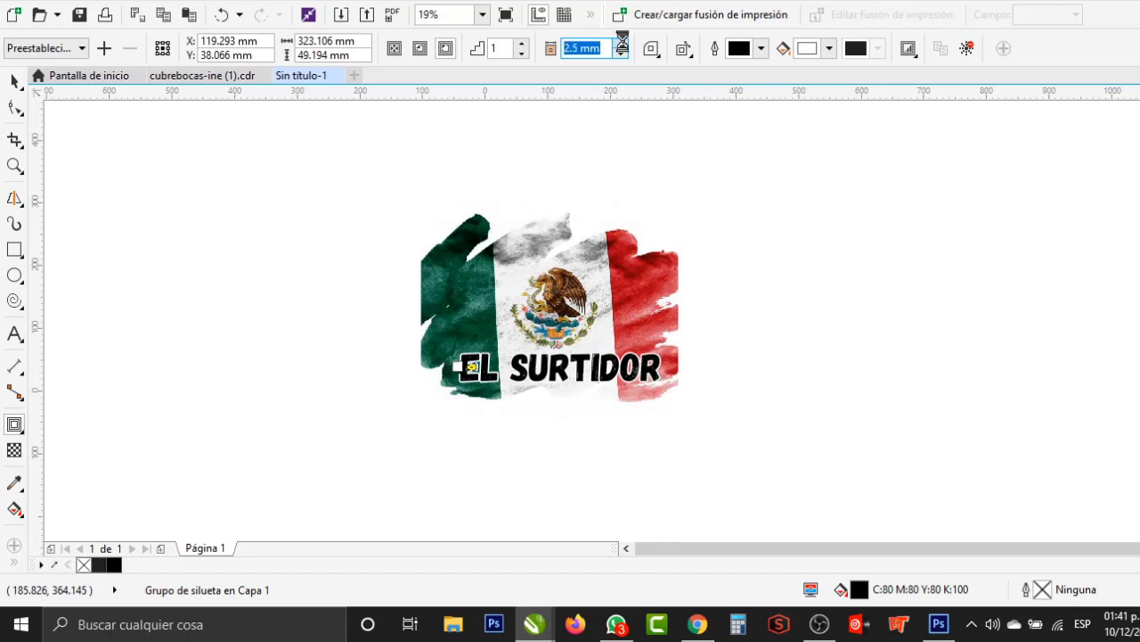
click(622, 43)
click(622, 43)
click(18, 81)
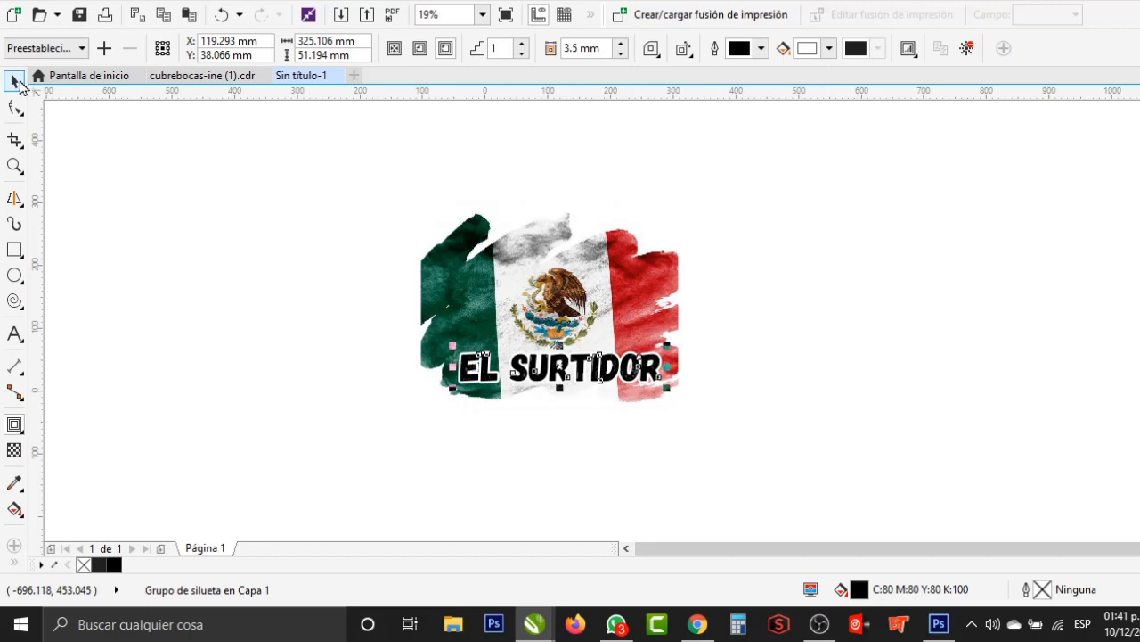
scroll(553, 415, up, 2)
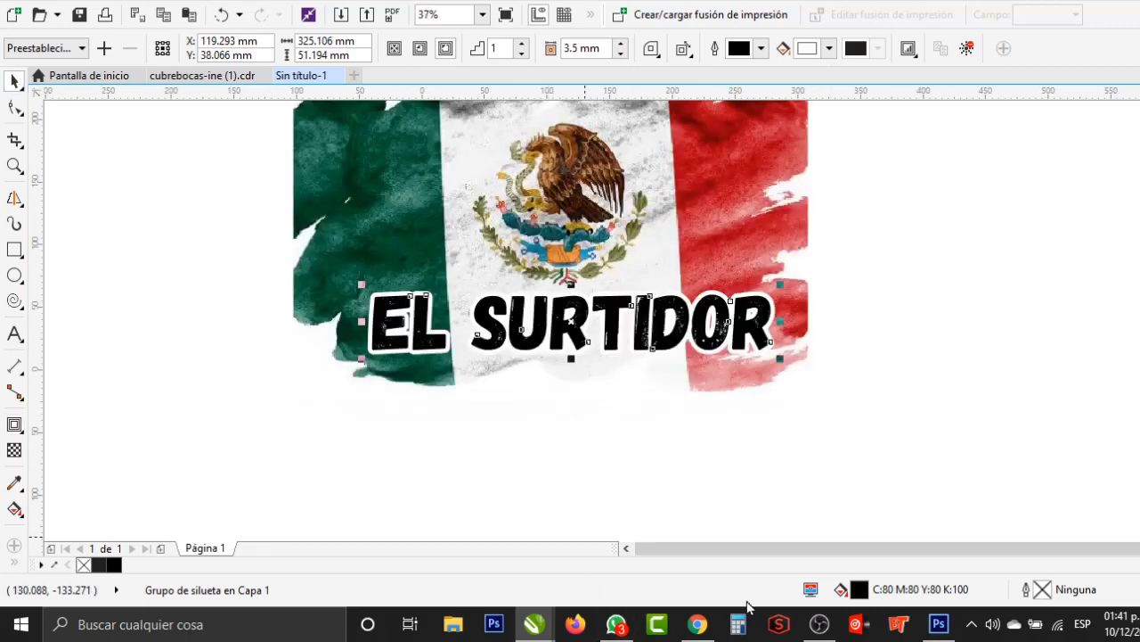
click(938, 625)
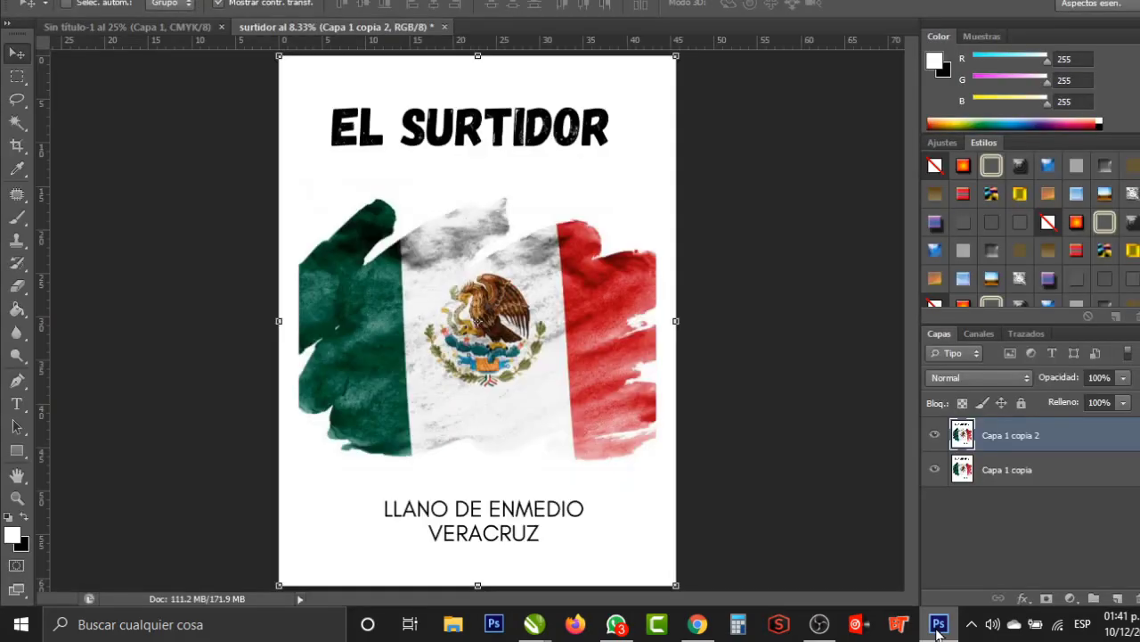
click(938, 626)
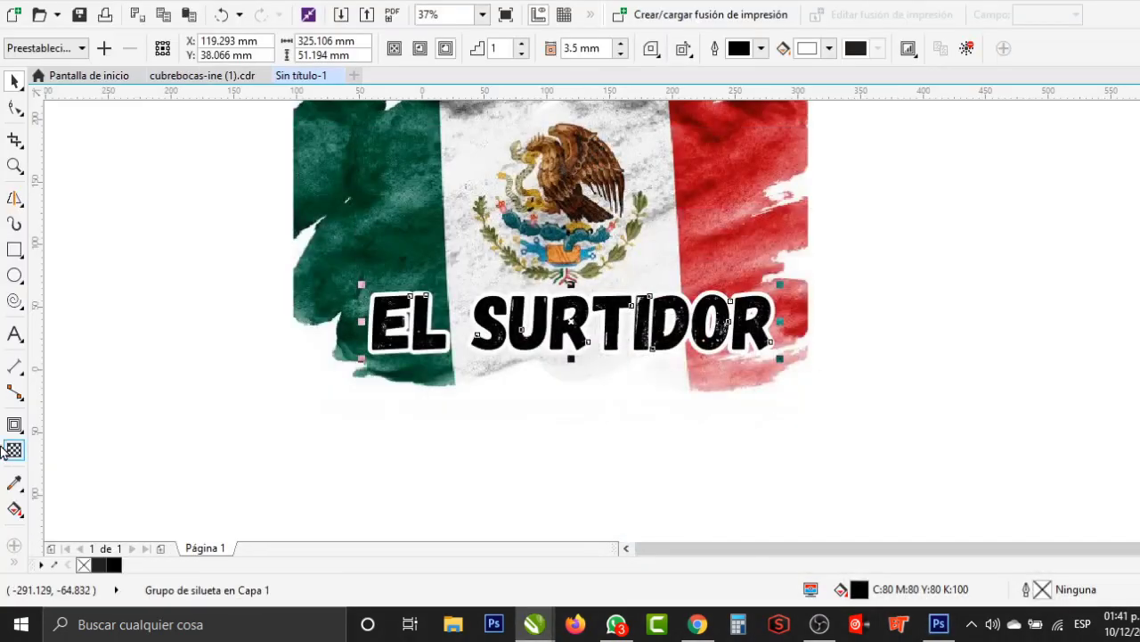
click(15, 335)
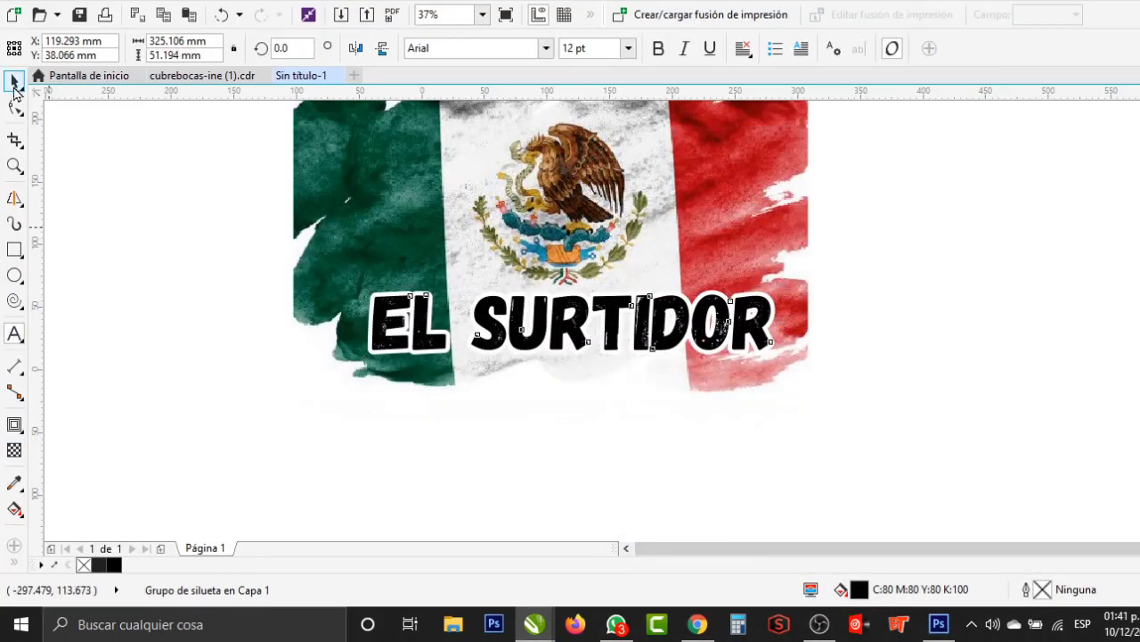
click(14, 81)
click(354, 400)
drag(351, 422, 422, 476)
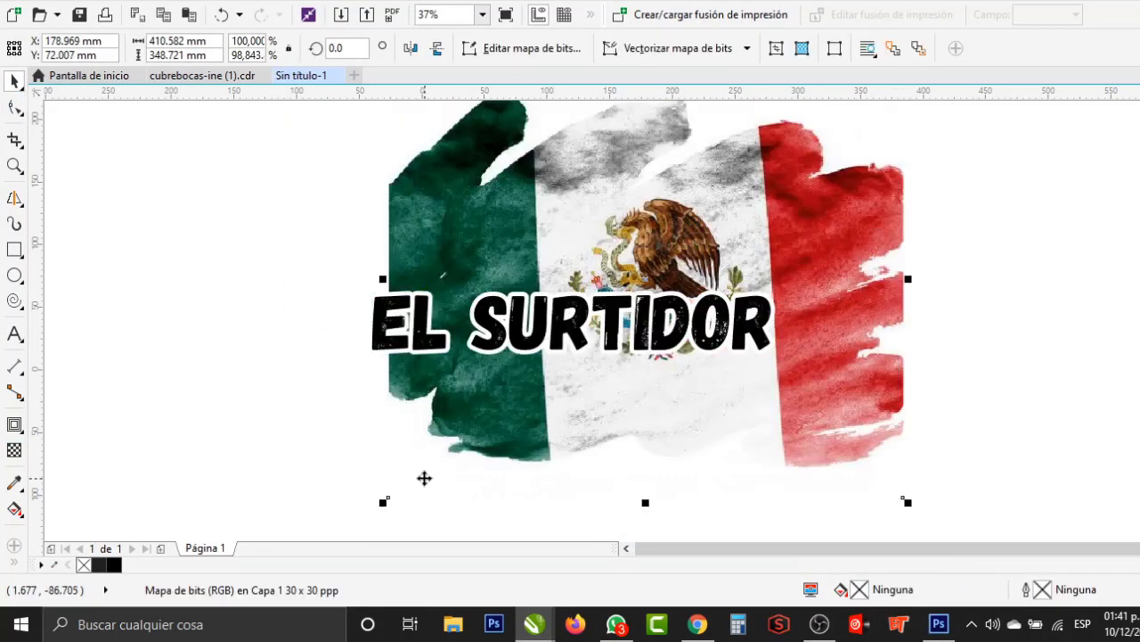
key(ctrl+z)
click(114, 1)
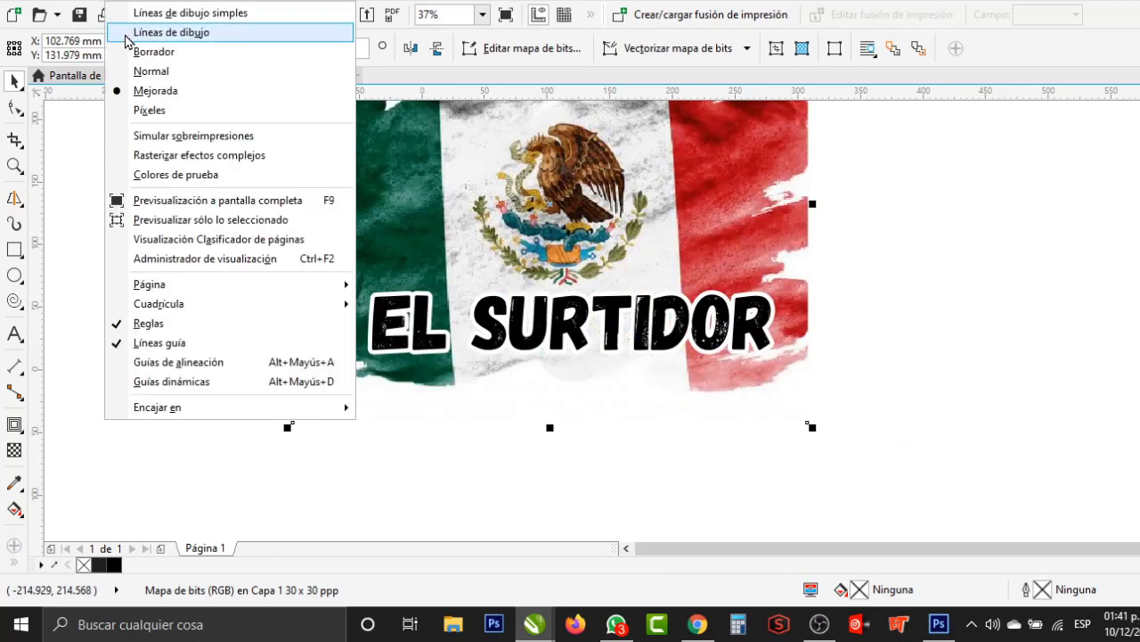
click(126, 36)
click(274, 407)
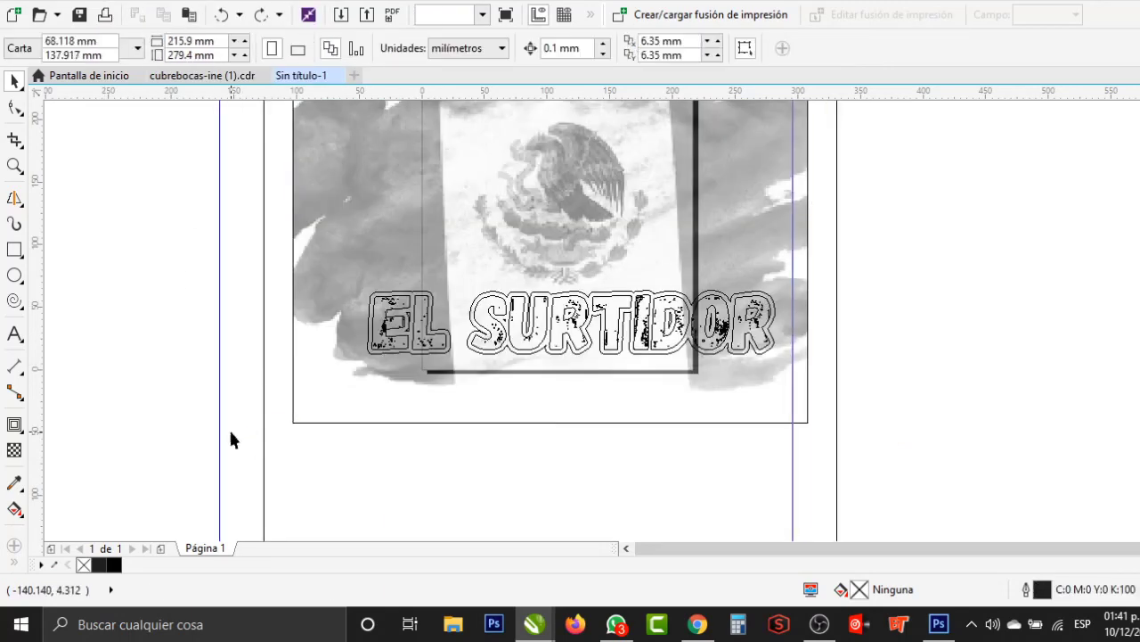
click(227, 427)
scroll(228, 427, down, 2)
click(232, 379)
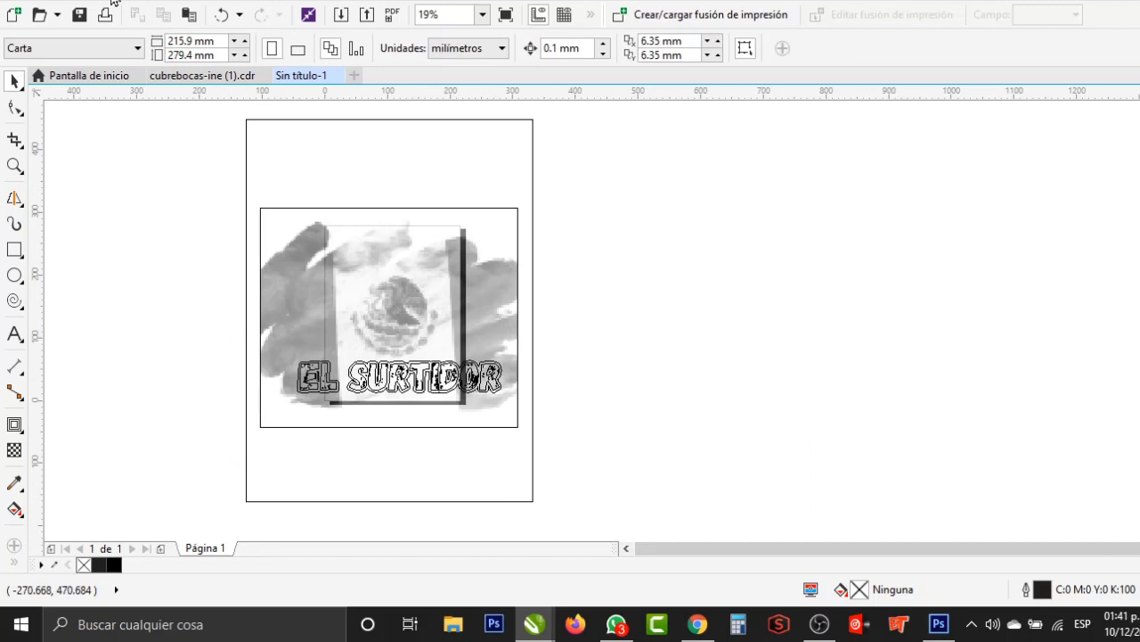
click(116, 3)
click(146, 89)
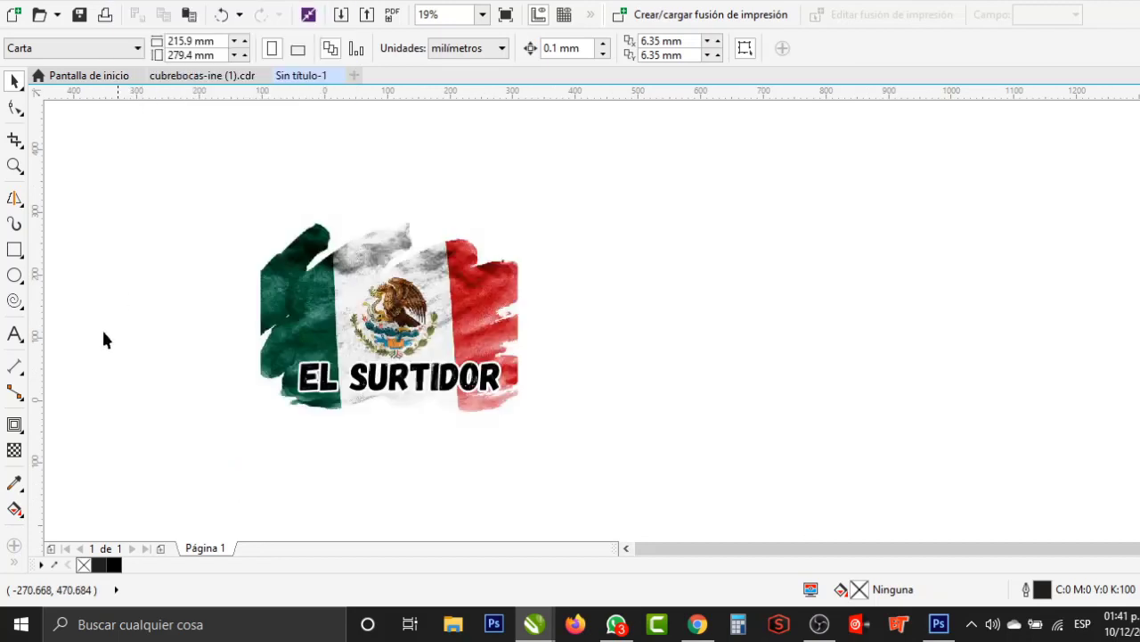
Type the LLANO DE ENMEDIO / VERACRUZ caption below the flag and centre-align it
click(16, 337)
click(335, 452)
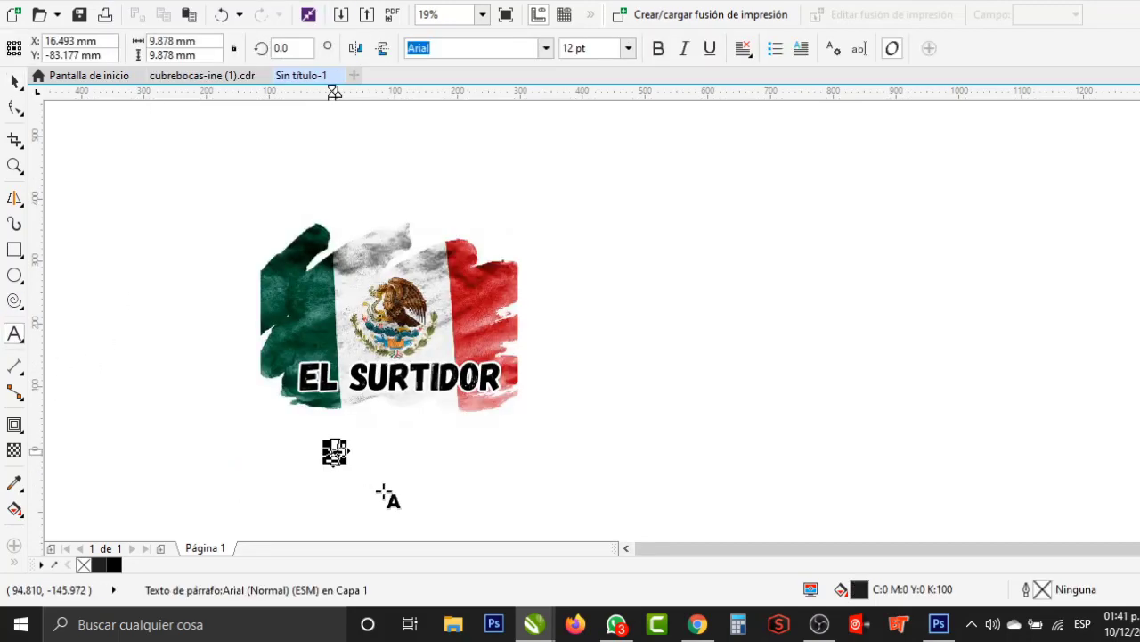
drag(213, 435, 343, 474)
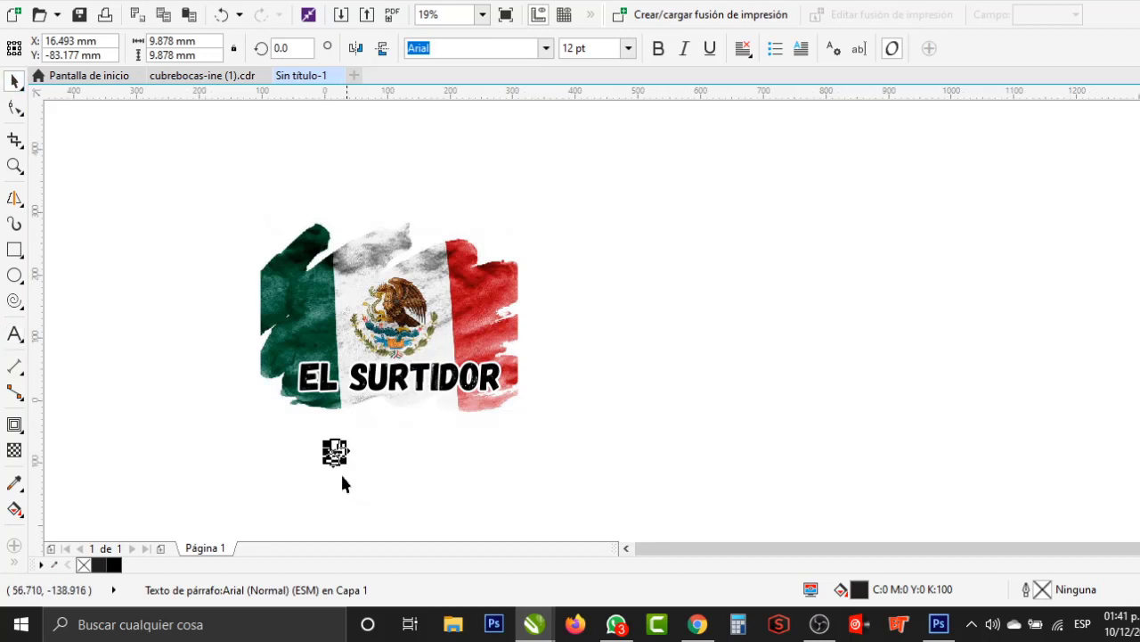
click(14, 334)
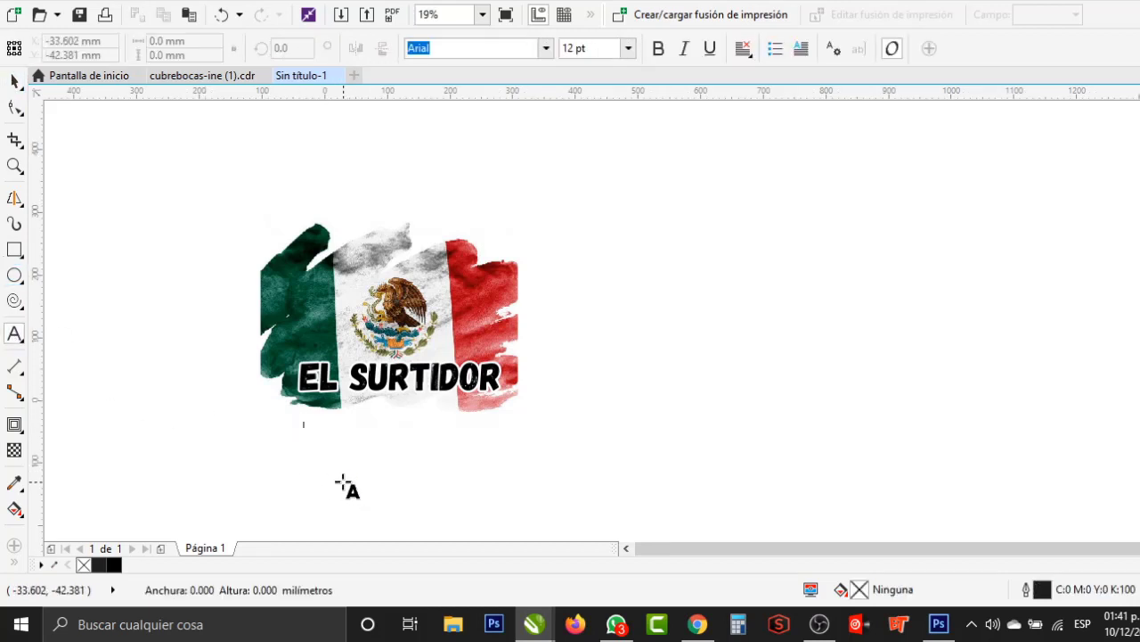
text(LLANO DE ENMEDIO)
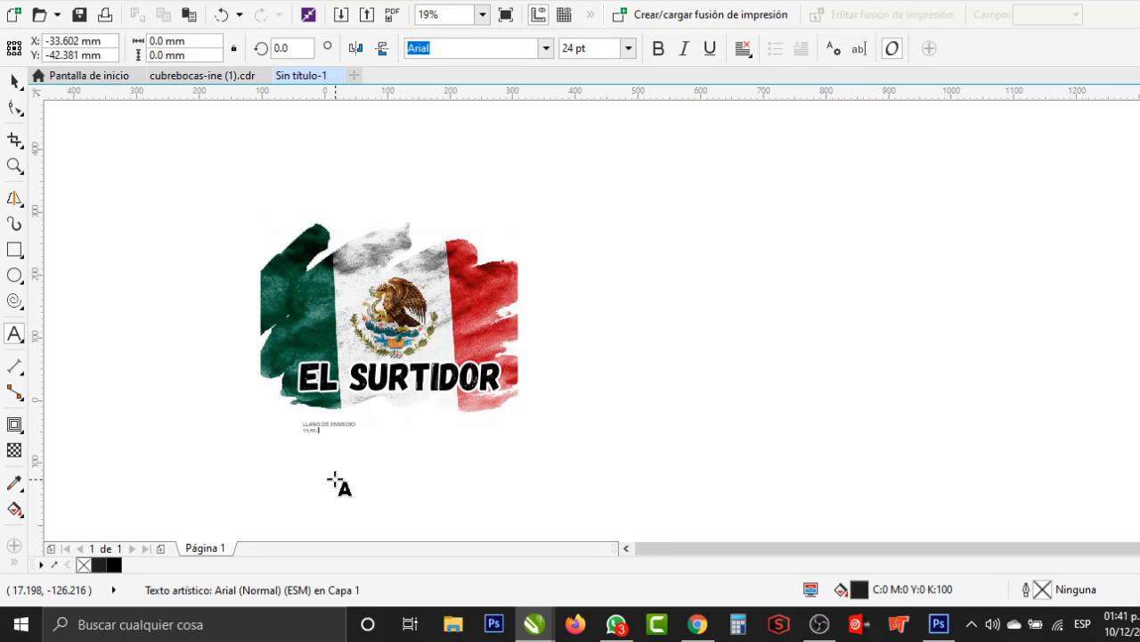
click(14, 80)
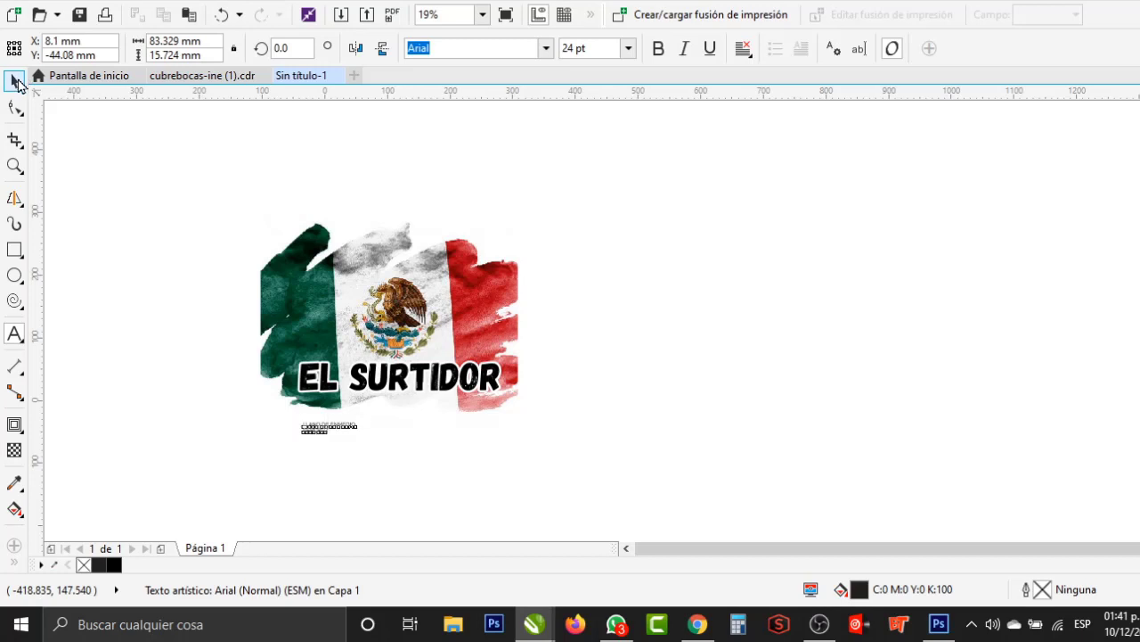
click(743, 49)
click(754, 109)
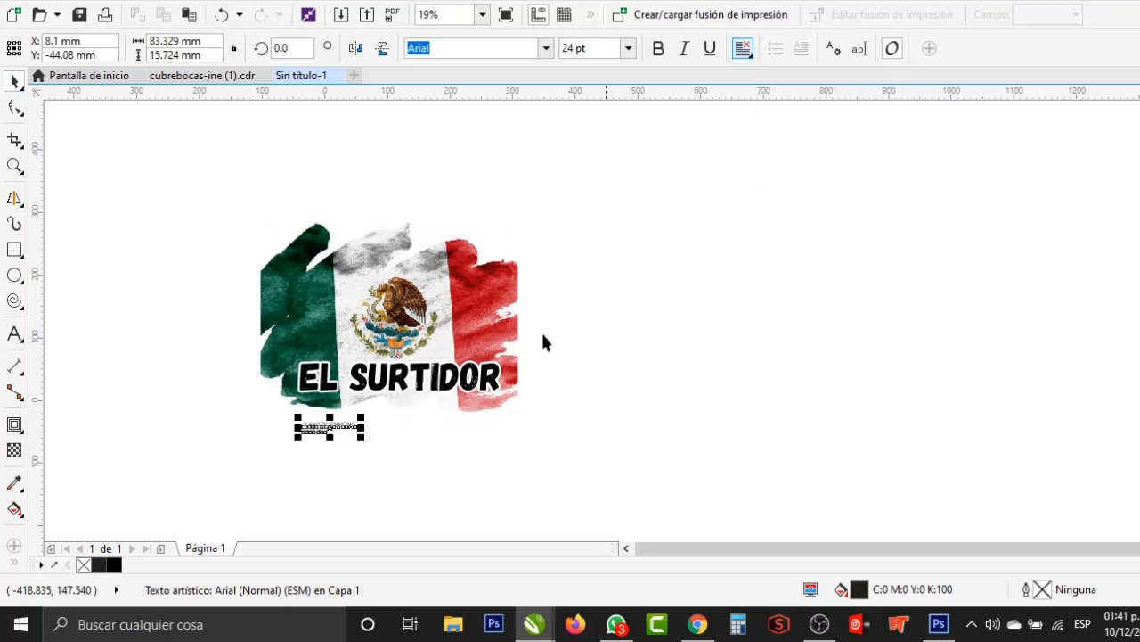
Enlarge the caption to the flag's width, fix its spelling, and centre it under the flag
mouse_move(361, 437)
mouse_down()
mouse_move(412, 479)
mouse_move(506, 524)
mouse_up()
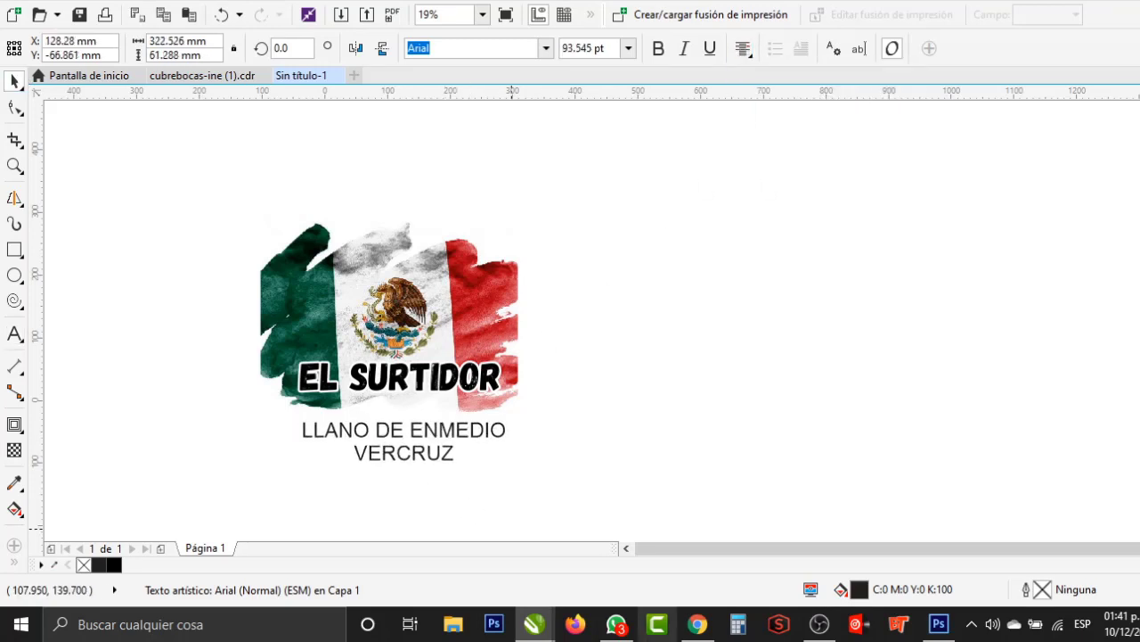
double_click(401, 455)
key(BackSpace)
text(A)
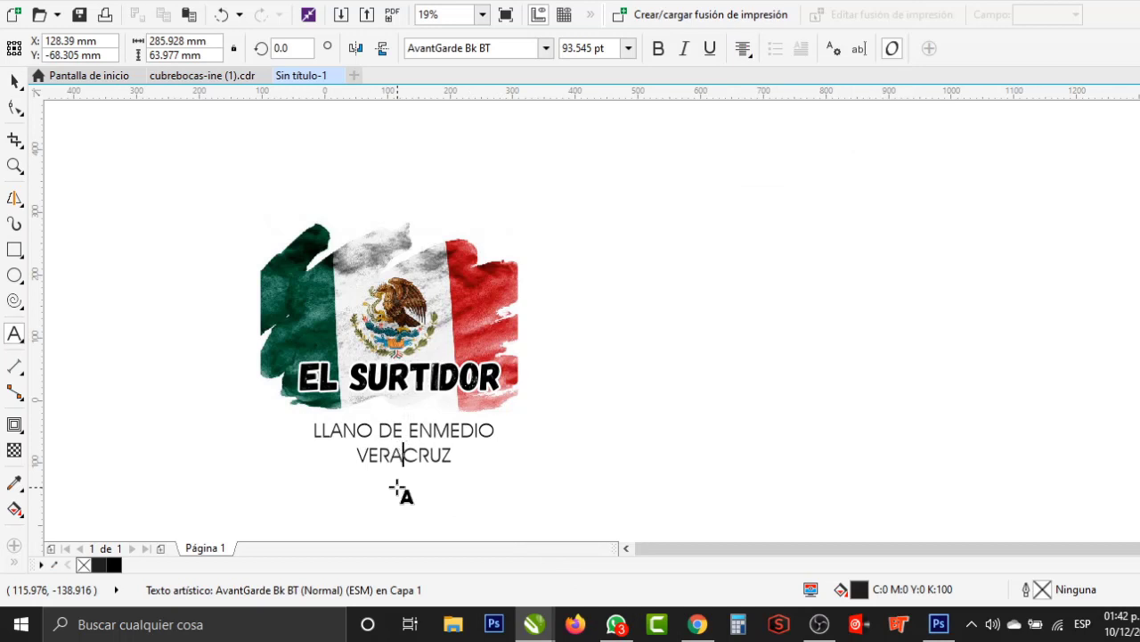
click(14, 80)
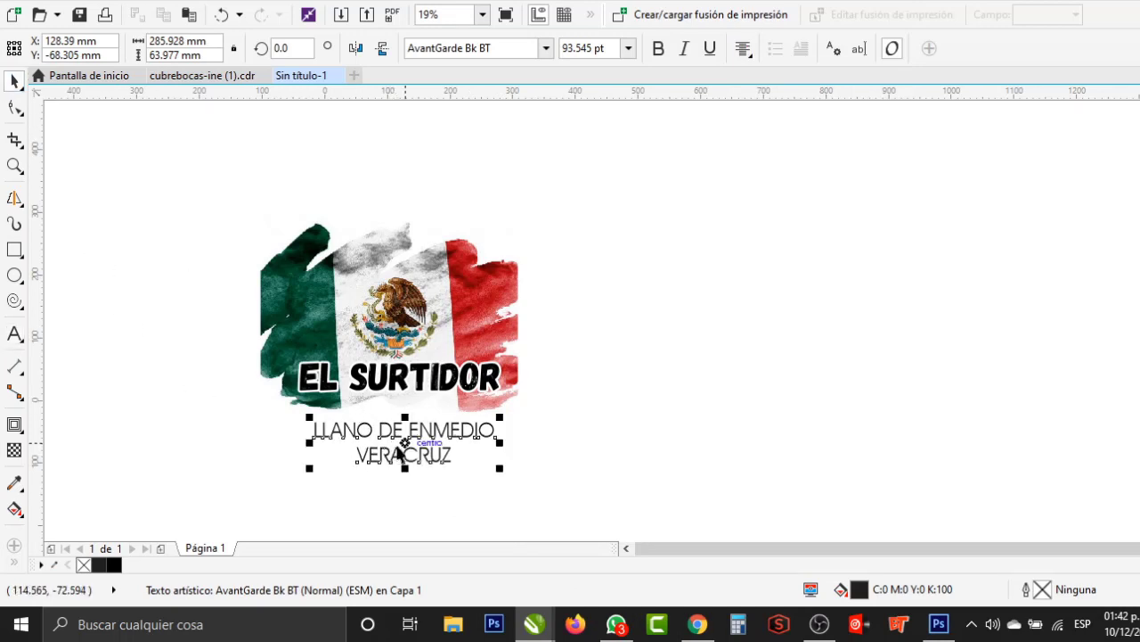
mouse_move(404, 442)
mouse_down()
mouse_move(390, 446)
mouse_move(397, 454)
mouse_up()
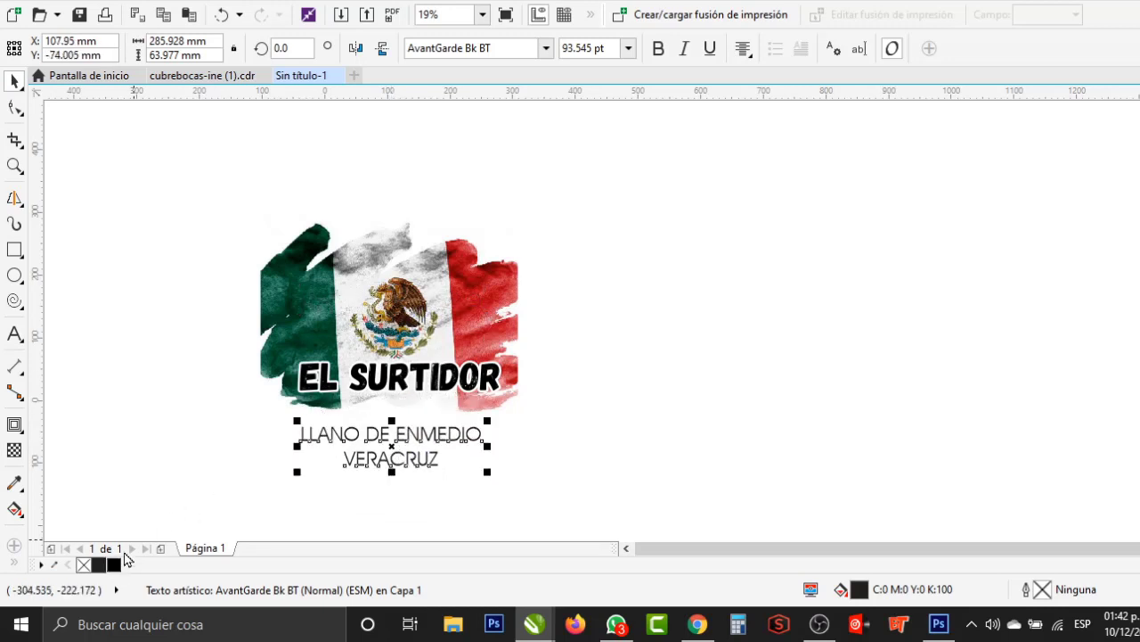
Reposition the white background shape, scale the caption up about 122%, and select all four objects
key(Tab)
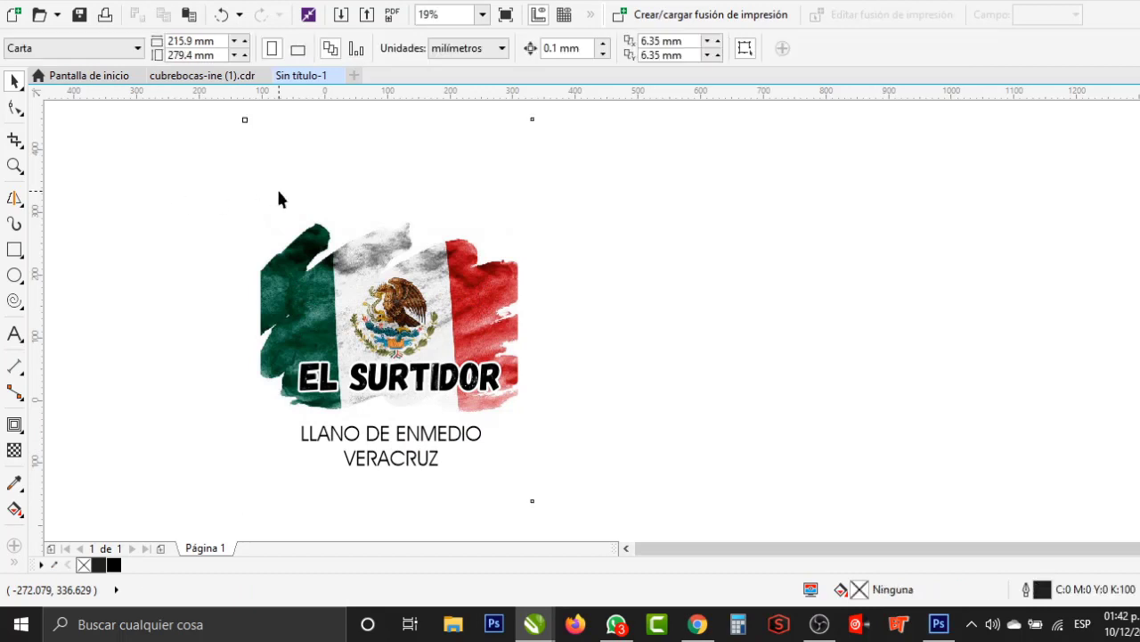
drag(256, 165, 250, 149)
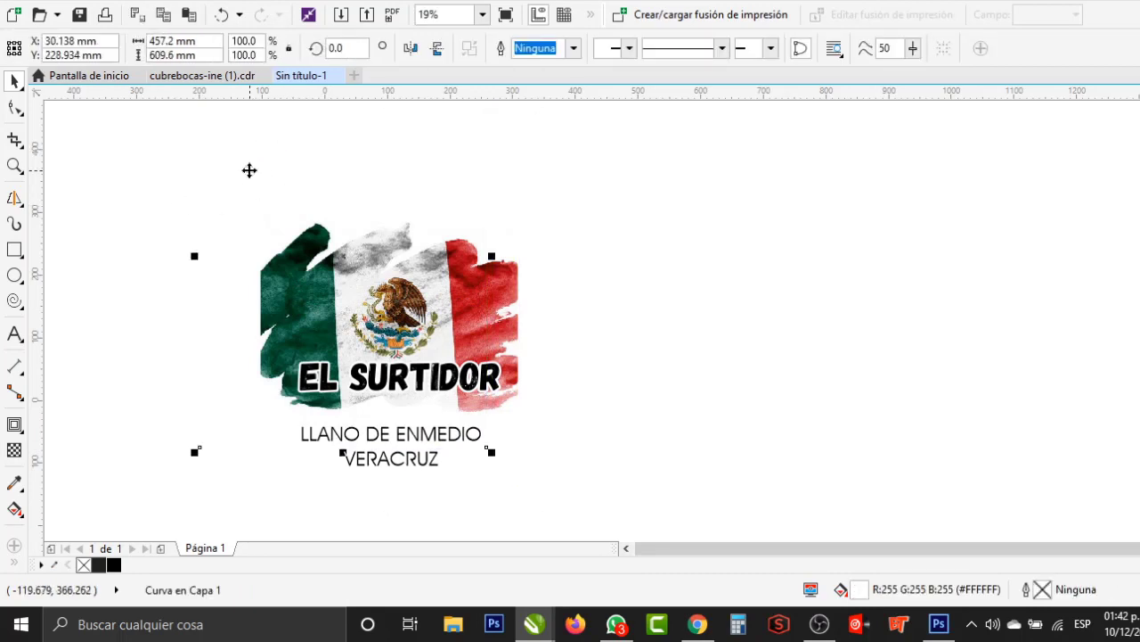
click(250, 170)
click(288, 219)
mouse_move(168, 159)
mouse_down()
mouse_move(622, 535)
mouse_move(577, 499)
mouse_move(290, 405)
mouse_up()
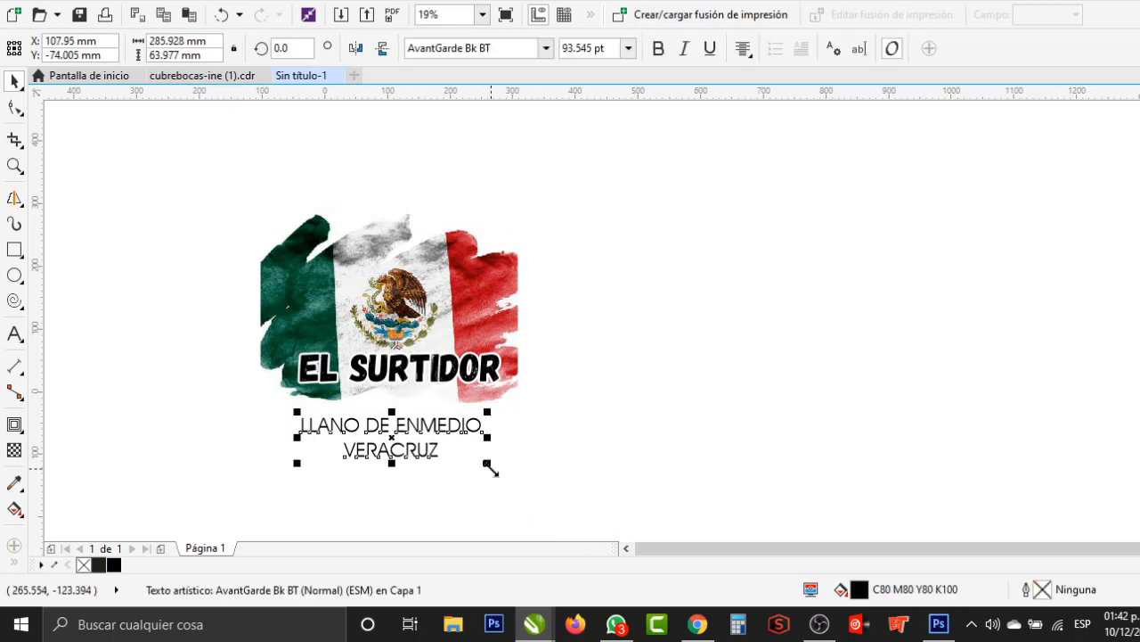
drag(488, 465, 502, 478)
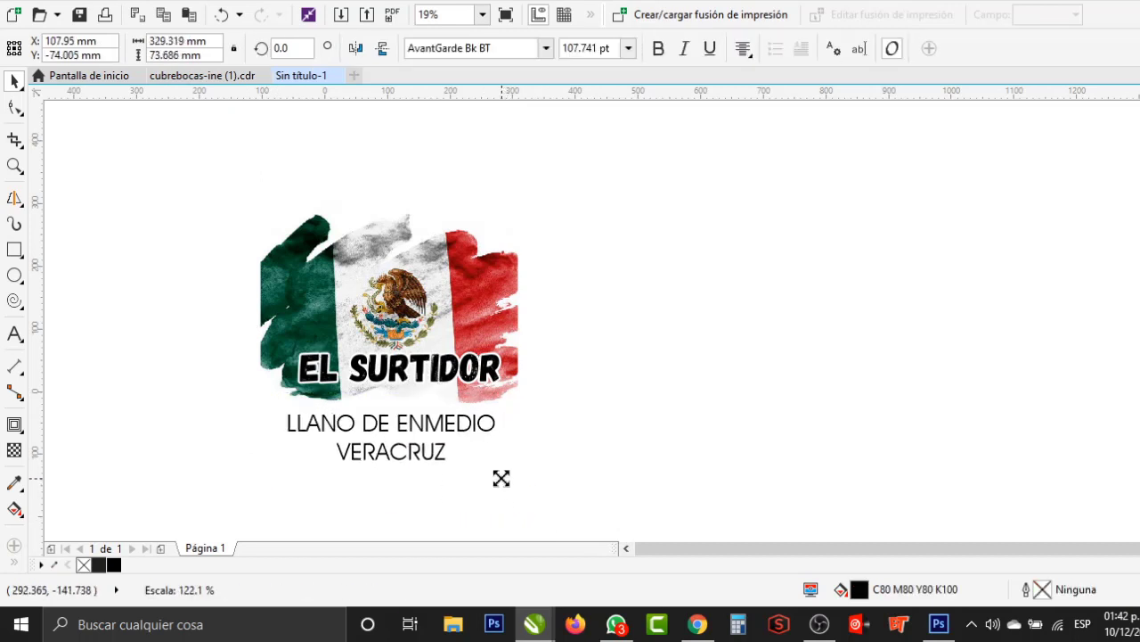
drag(647, 517, 134, 160)
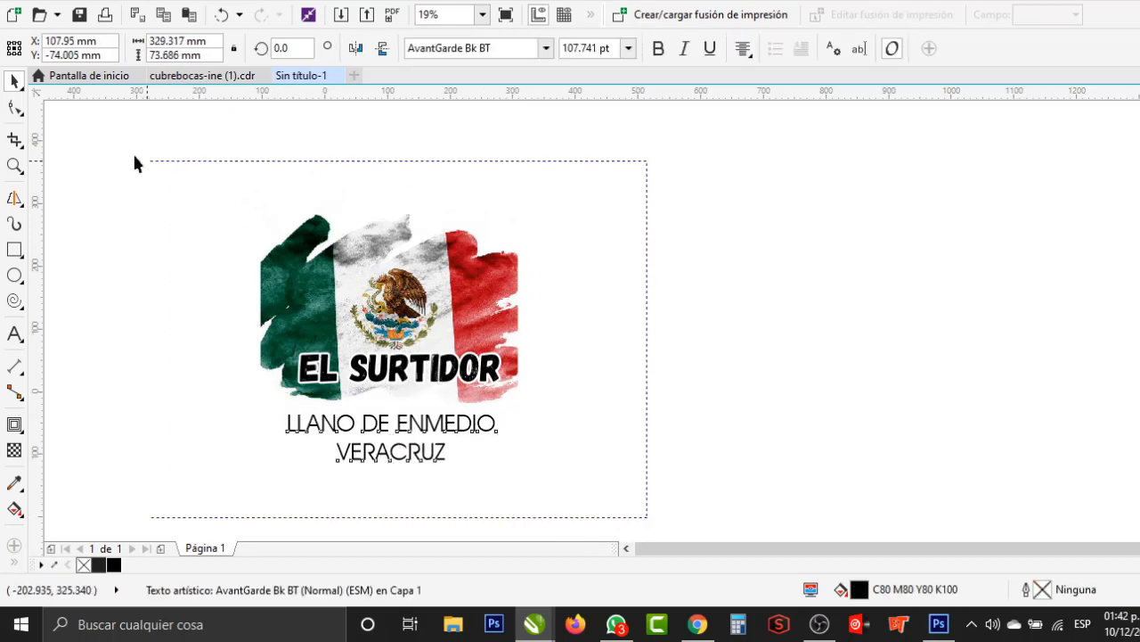
click(41, 4)
Export the selected flag design as the PNG Sin título-1, then return to Photoshop
click(62, 282)
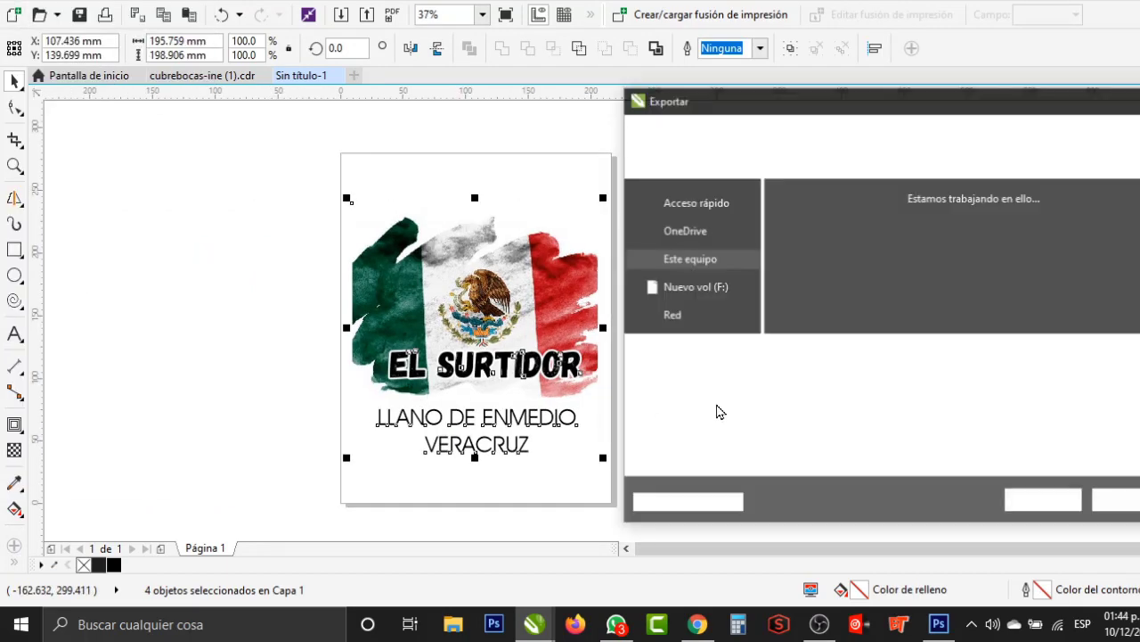
click(891, 372)
click(802, 371)
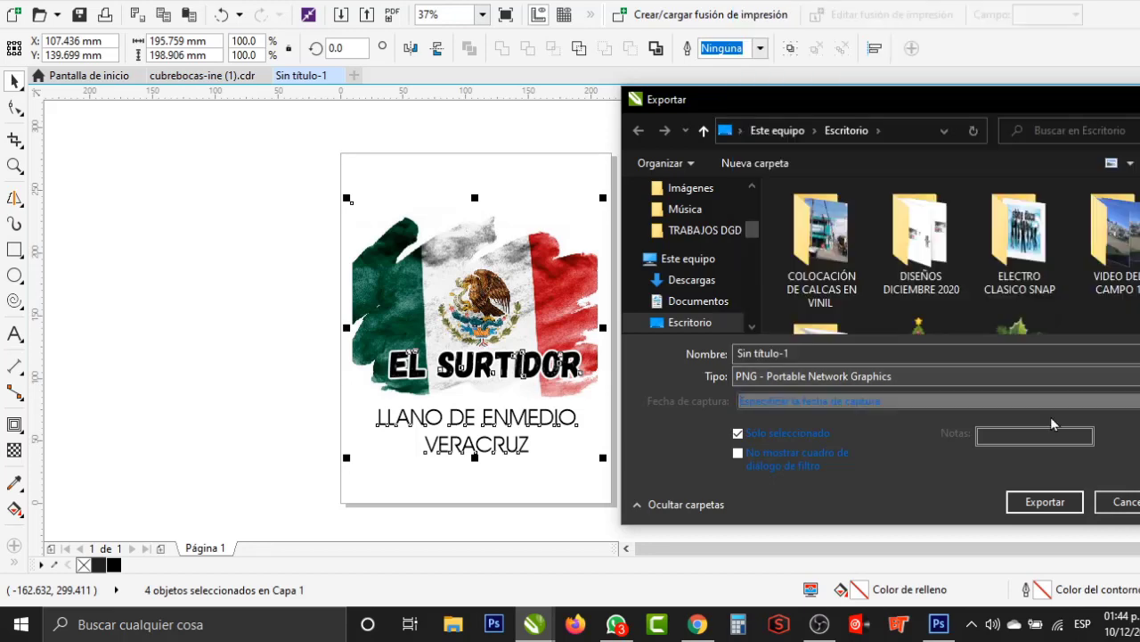
click(1043, 501)
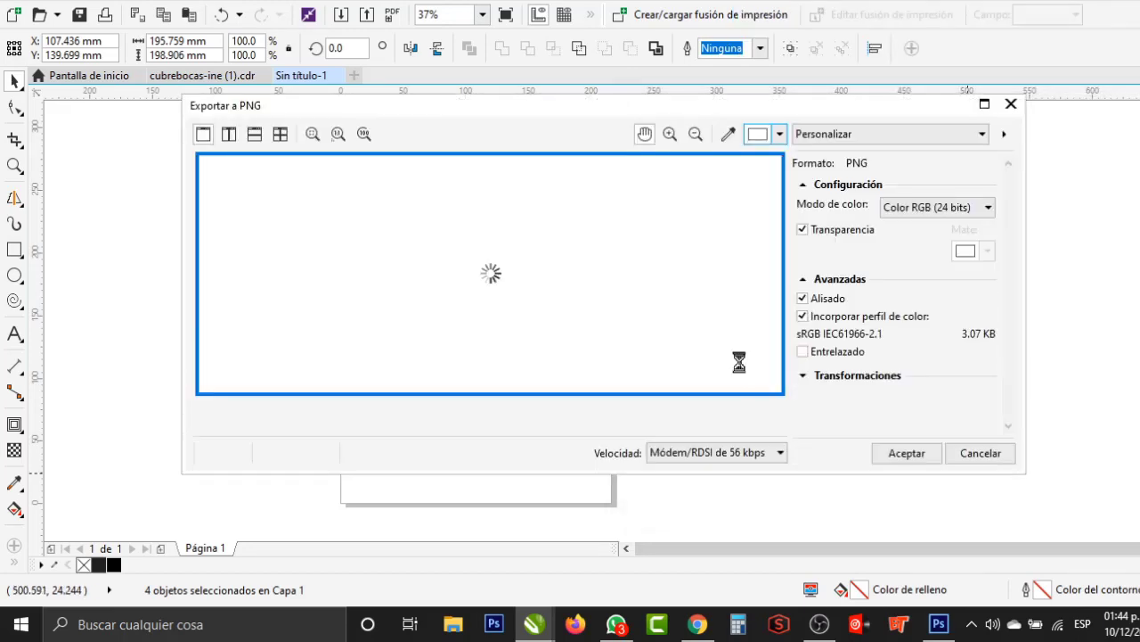
click(905, 453)
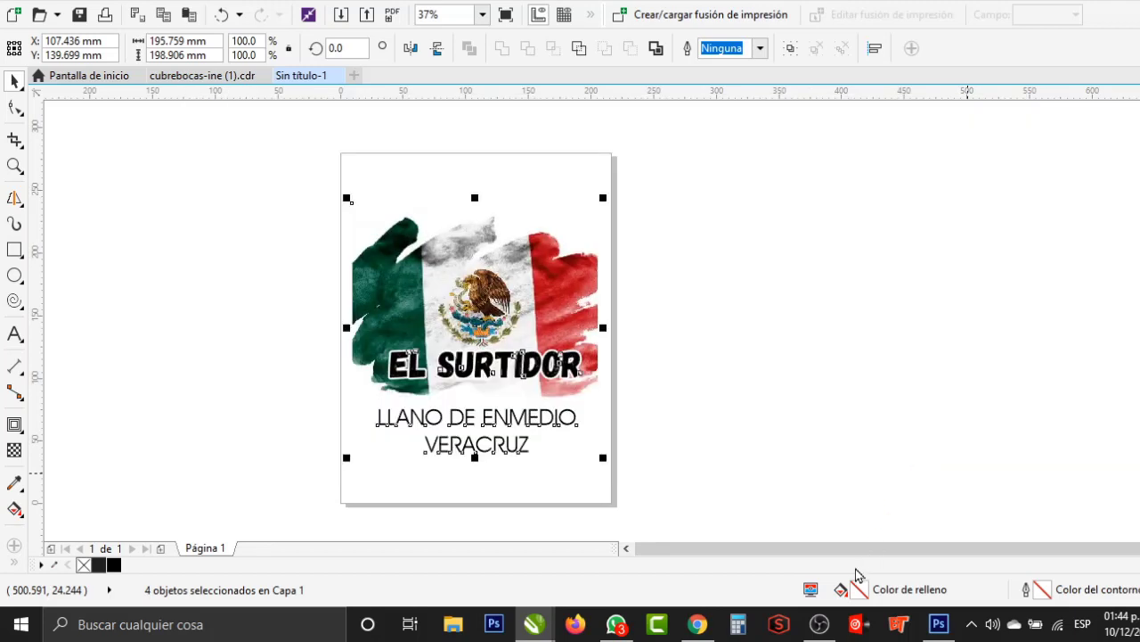
click(938, 623)
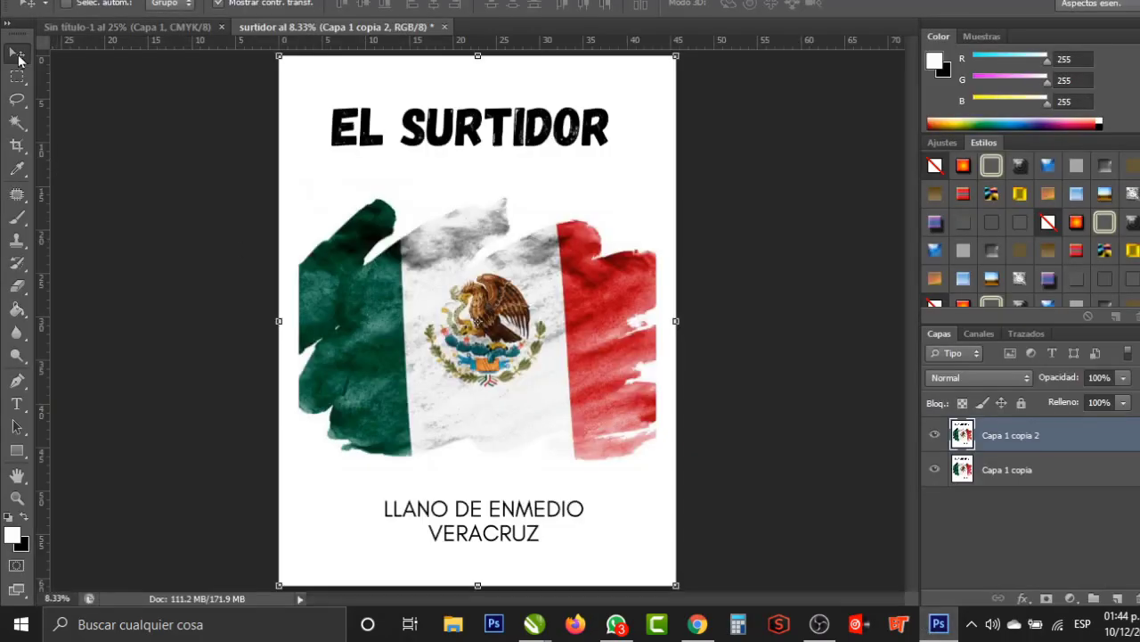
Close the surtidor document without saving and open the exported Sin título-1.png
key(alt+a)
key(Escape)
click(442, 27)
click(583, 225)
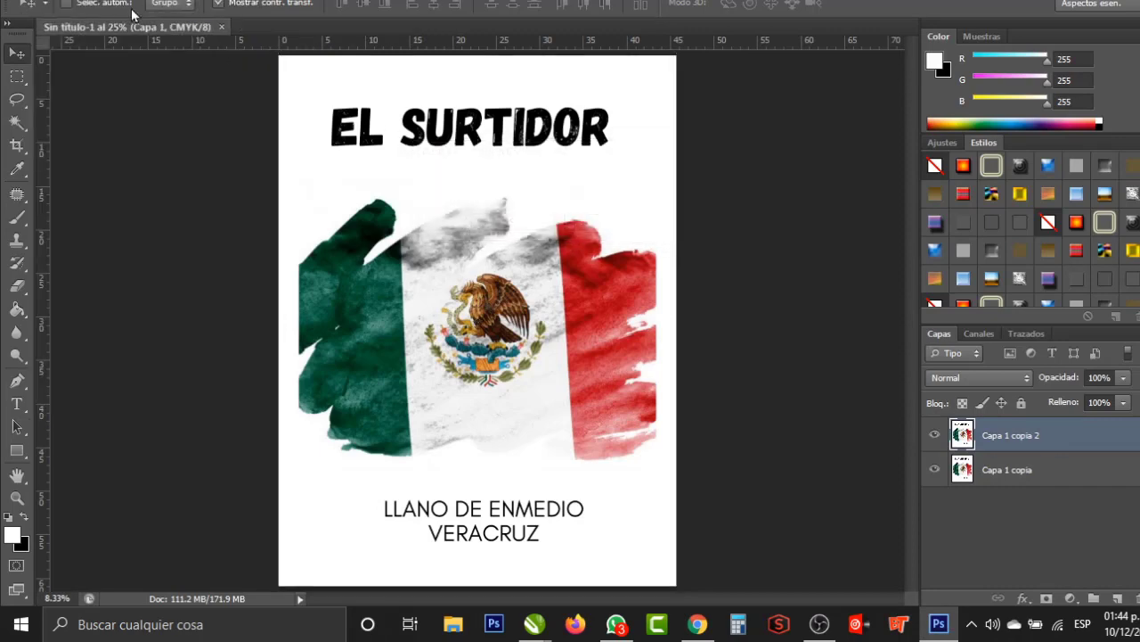
key(alt+a)
key(Return)
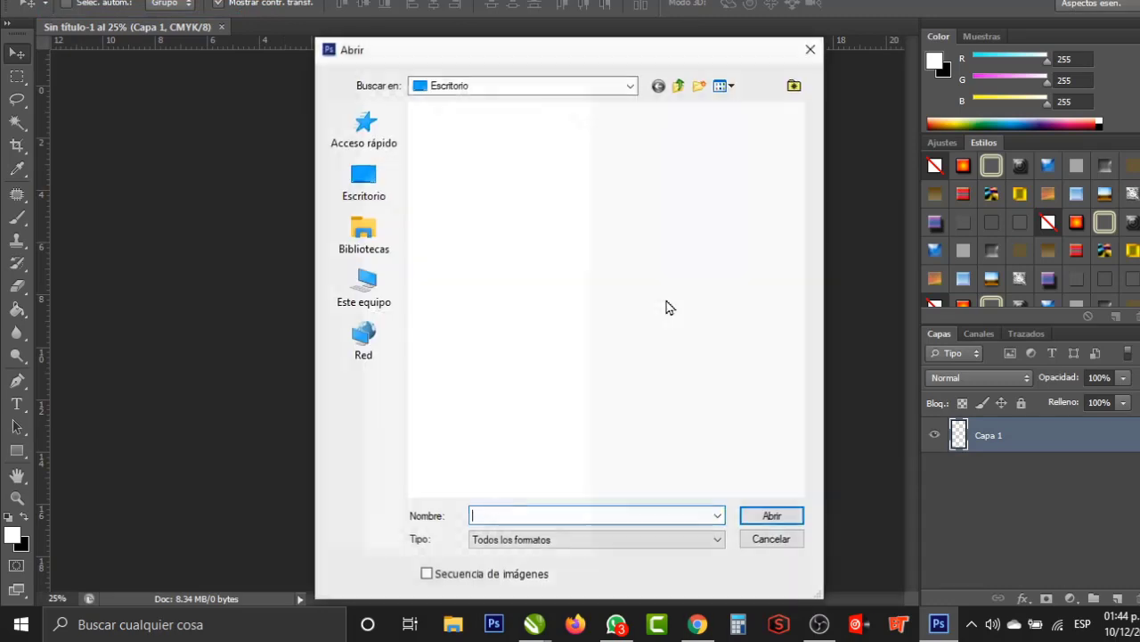
drag(796, 234, 790, 496)
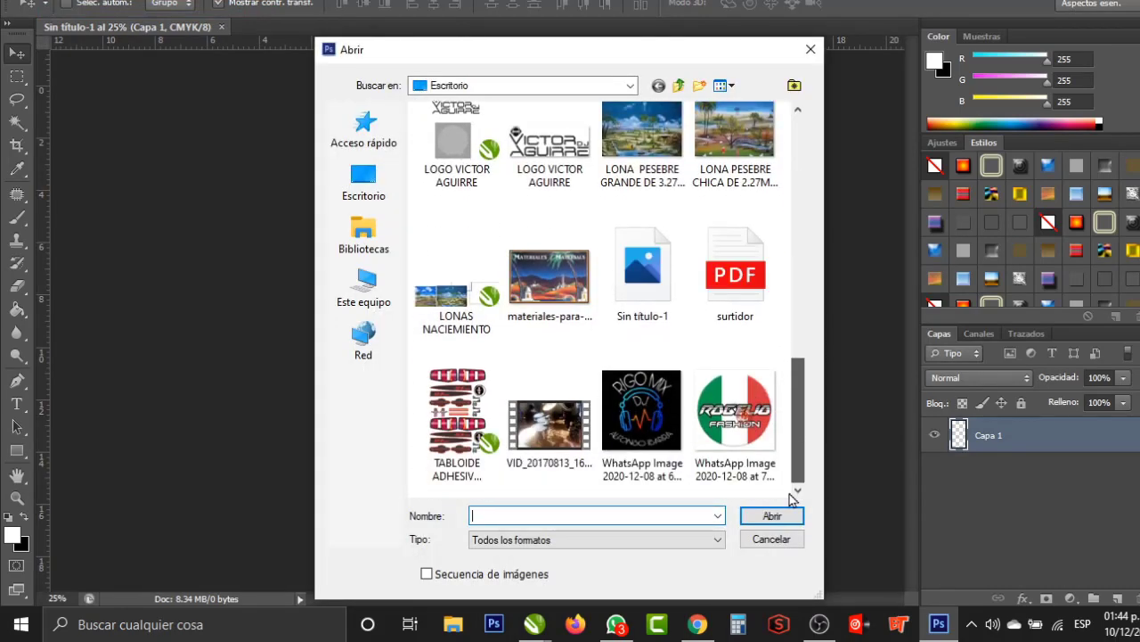
double_click(652, 297)
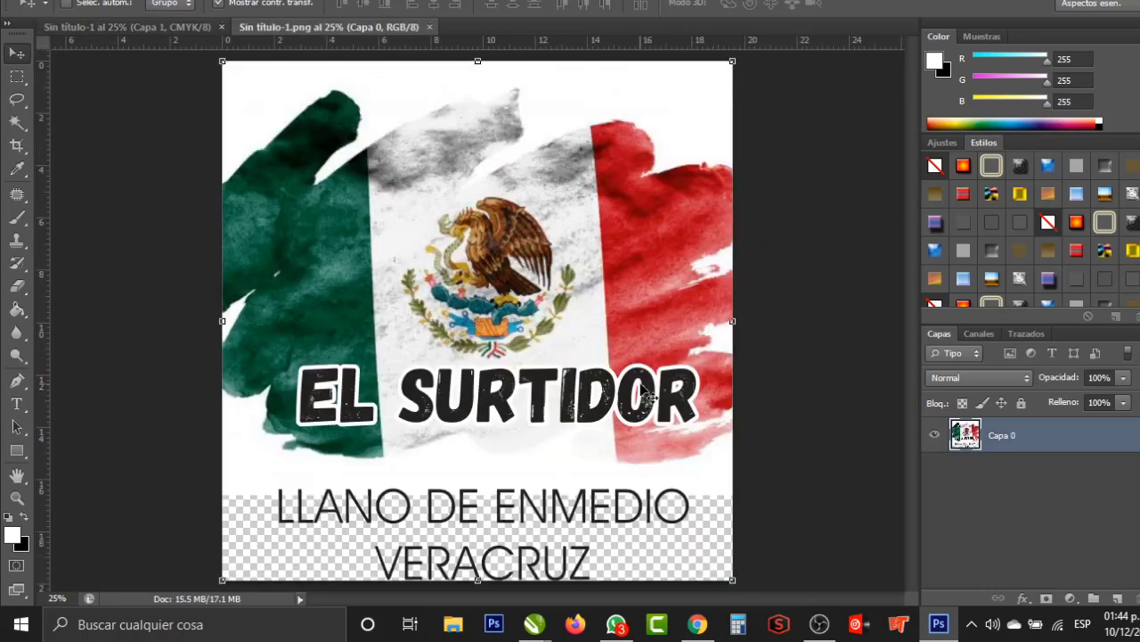
Drag the flag logo into the banner as Capa 2 and scale it across the top
scroll(445, 348, down, 1)
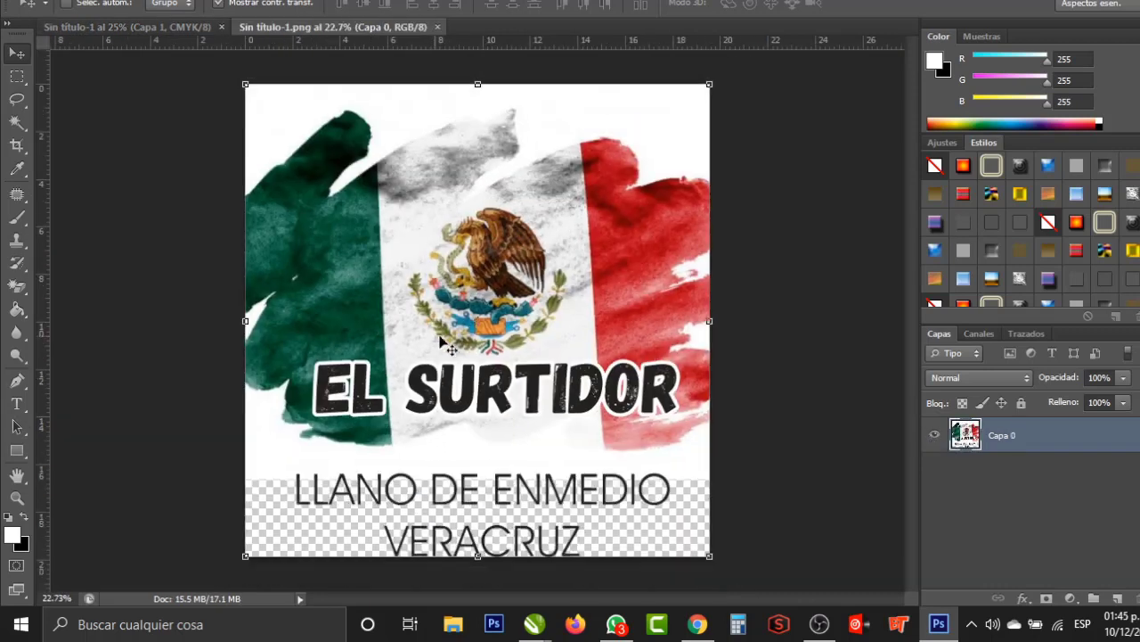
mouse_move(583, 283)
mouse_down()
mouse_move(184, 36)
mouse_move(572, 323)
mouse_up()
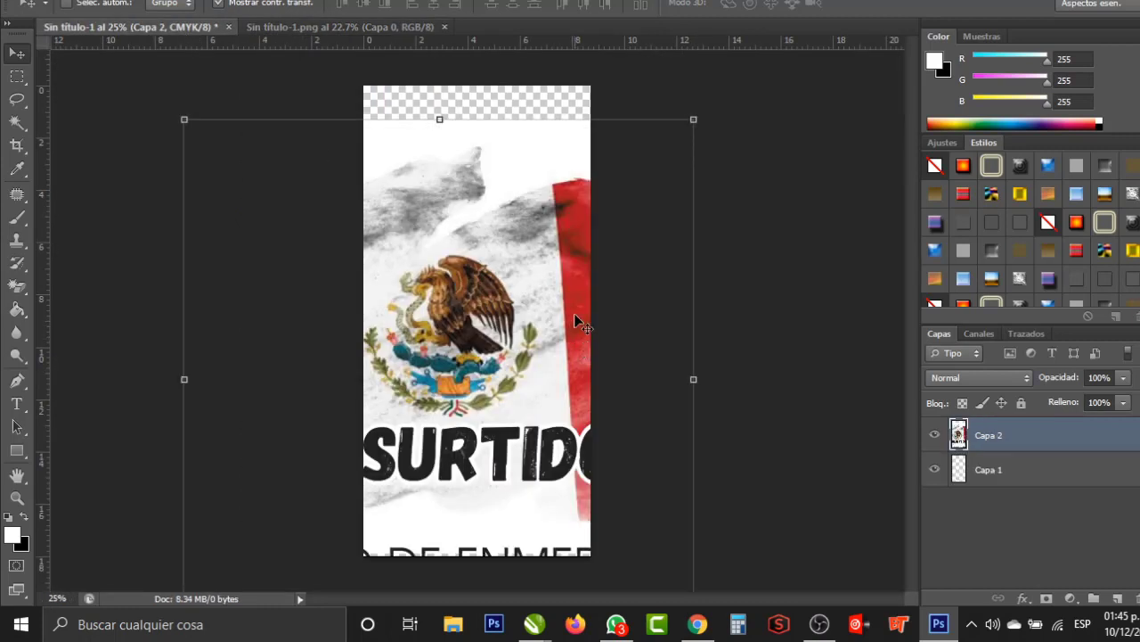
scroll(559, 272, down, 1)
click(656, 153)
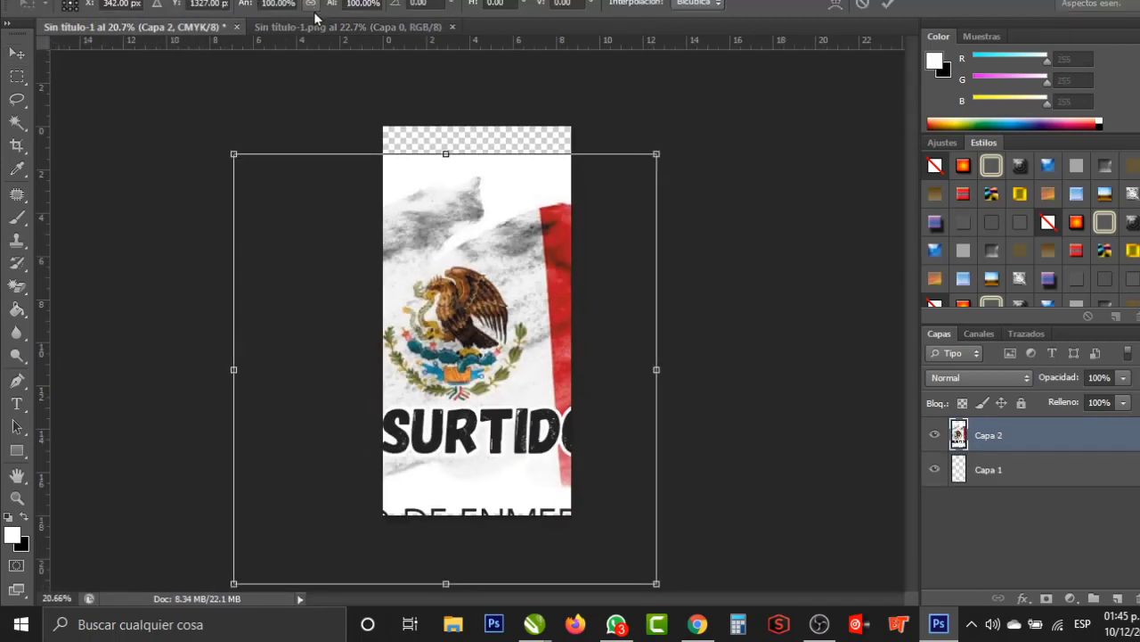
drag(659, 153, 419, 397)
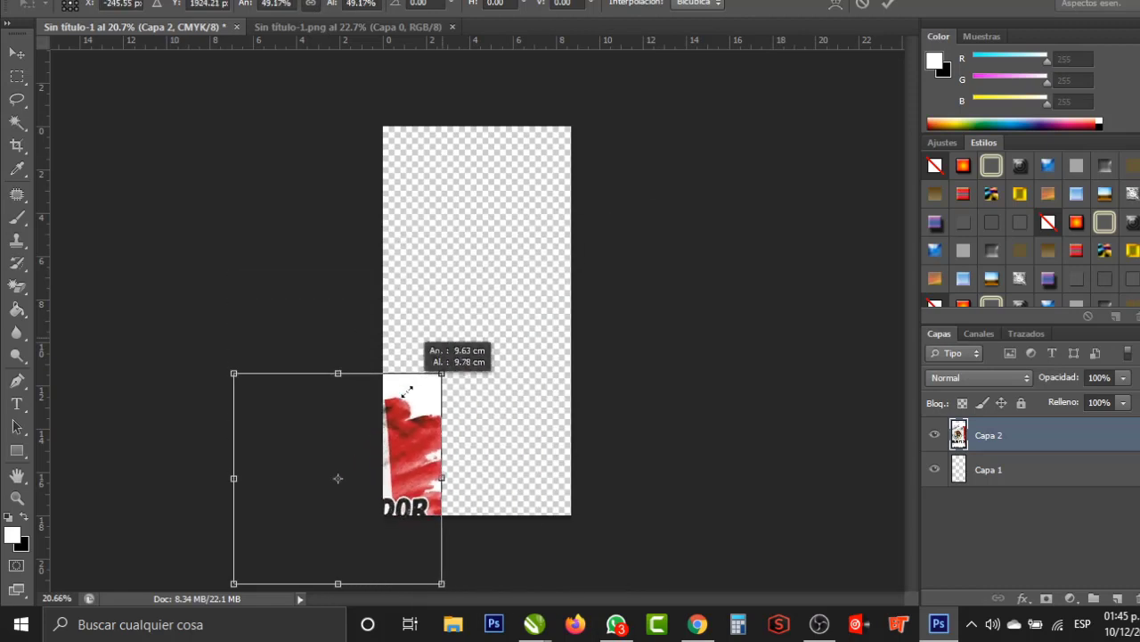
mouse_move(349, 425)
mouse_down()
mouse_move(506, 215)
mouse_move(517, 127)
mouse_up()
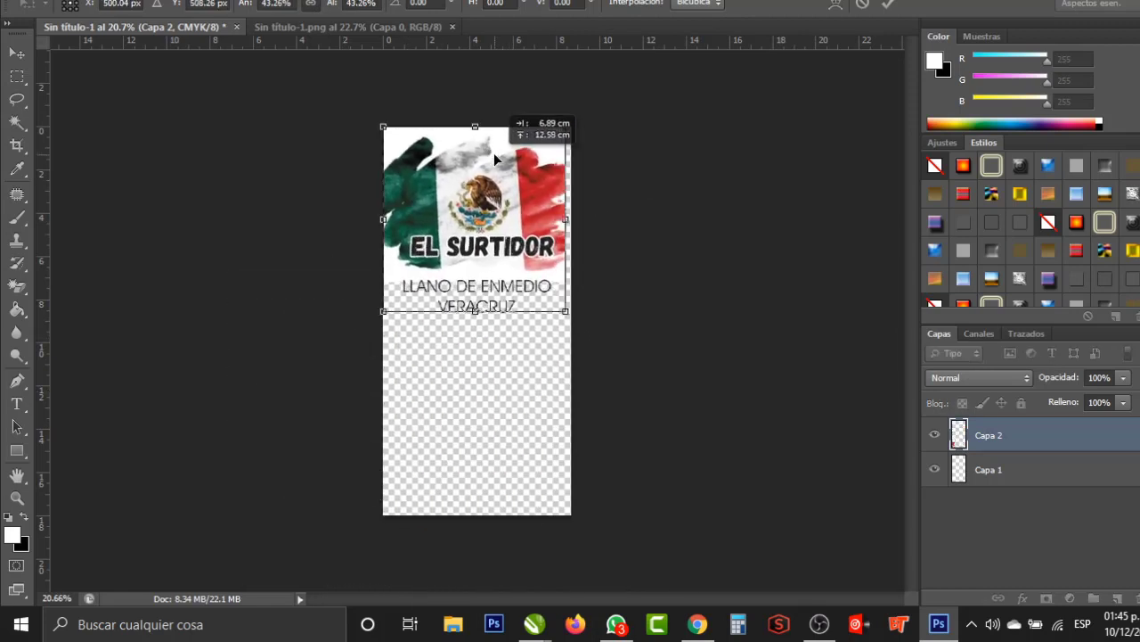
drag(565, 313, 570, 320)
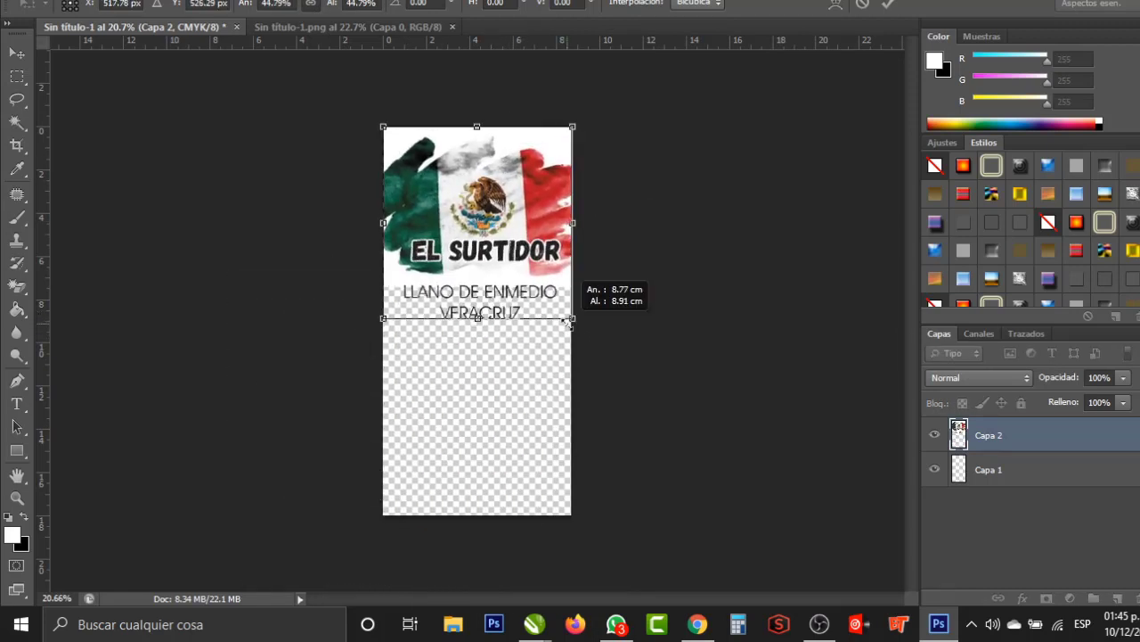
key(Return)
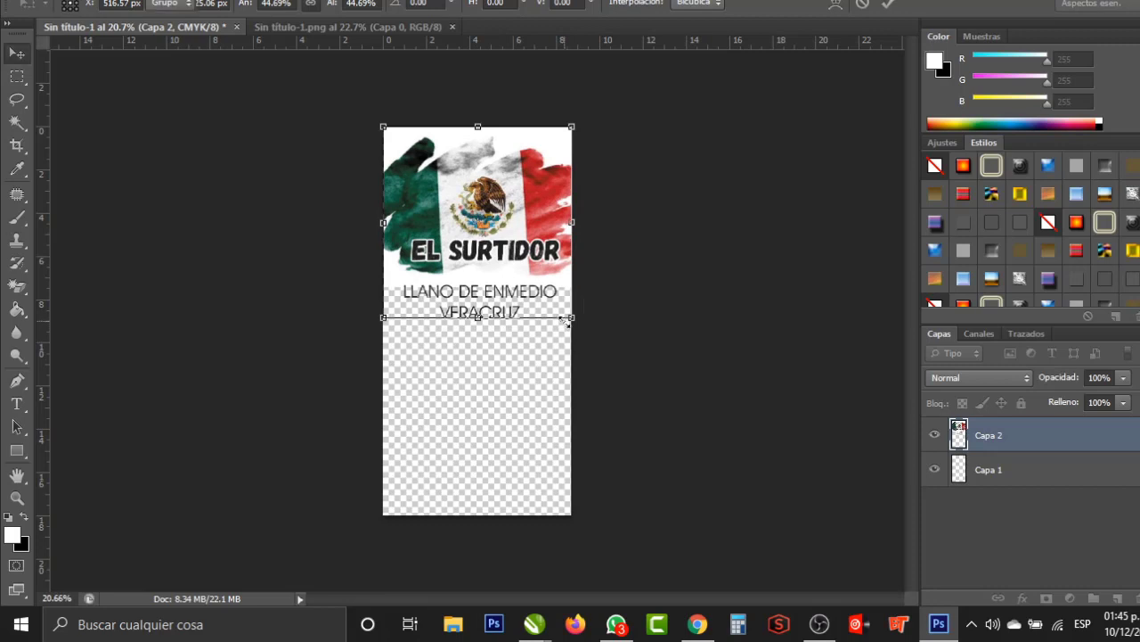
Fill the empty Capa 1 background layer with white using the Paint Bucket
click(1016, 474)
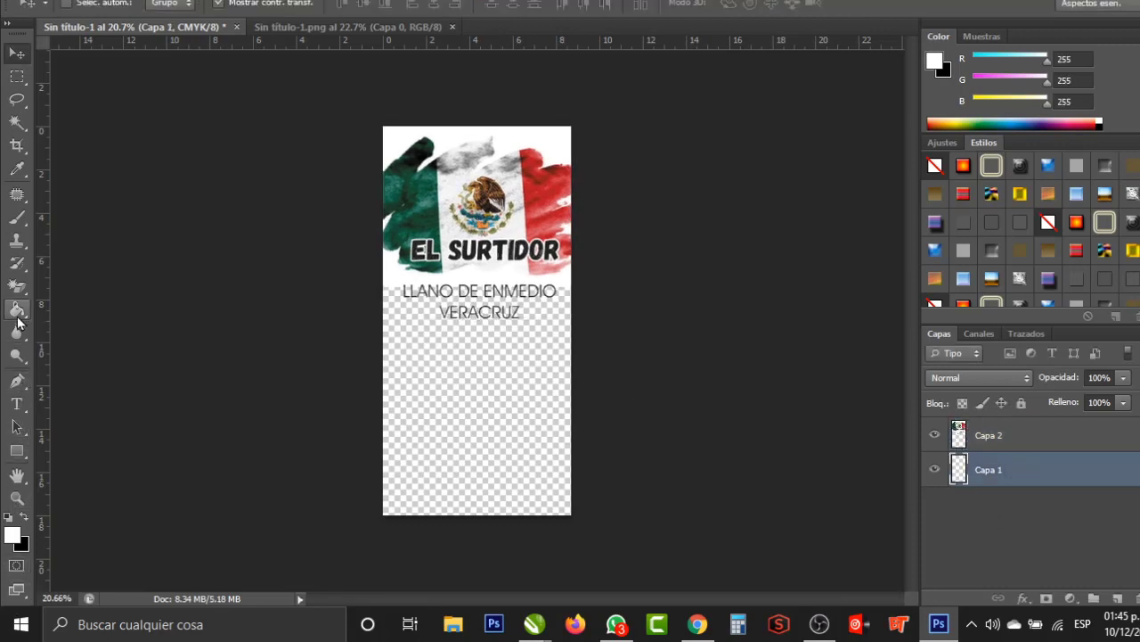
click(18, 316)
click(434, 452)
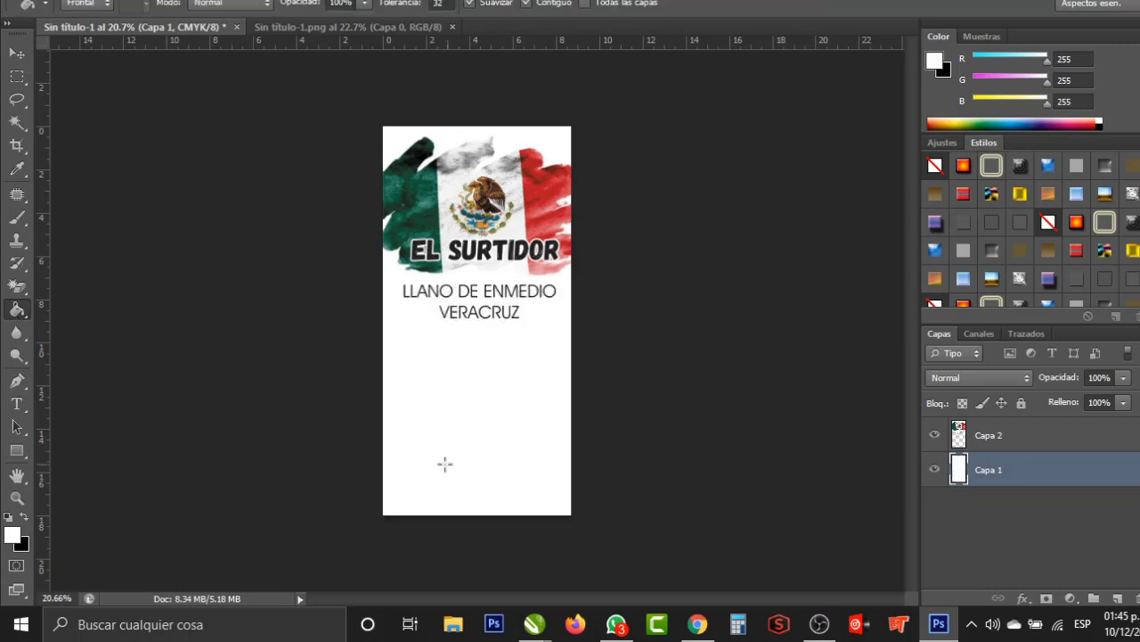
click(1020, 222)
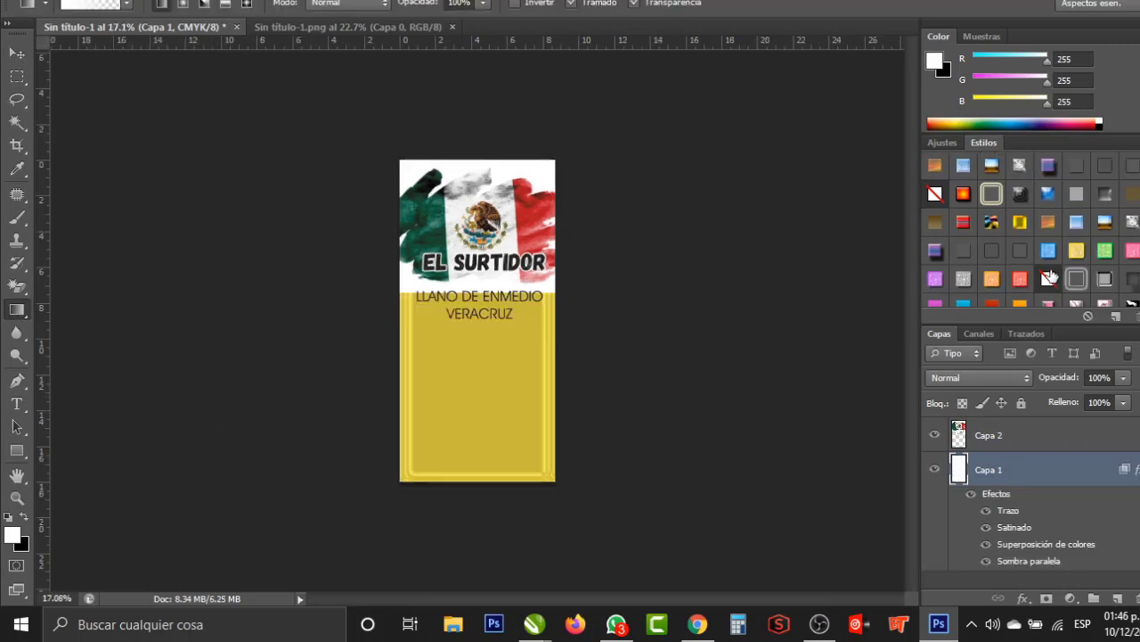
click(1049, 278)
Add a Superposición de colores overlay to the background layer and start entering its CMYK values
click(1022, 599)
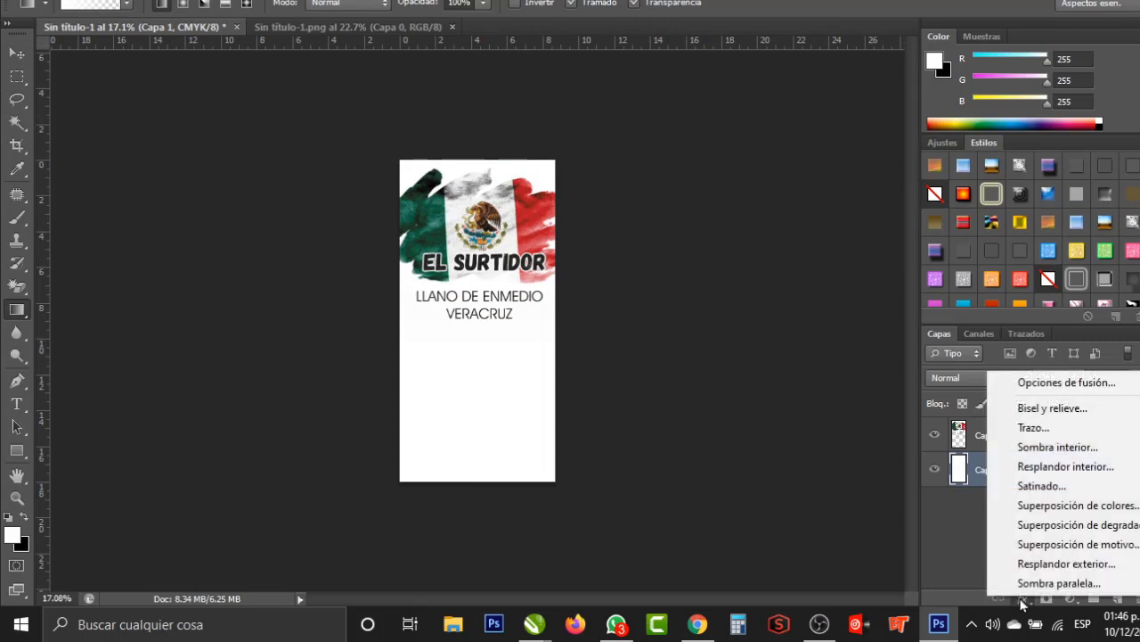
click(1052, 505)
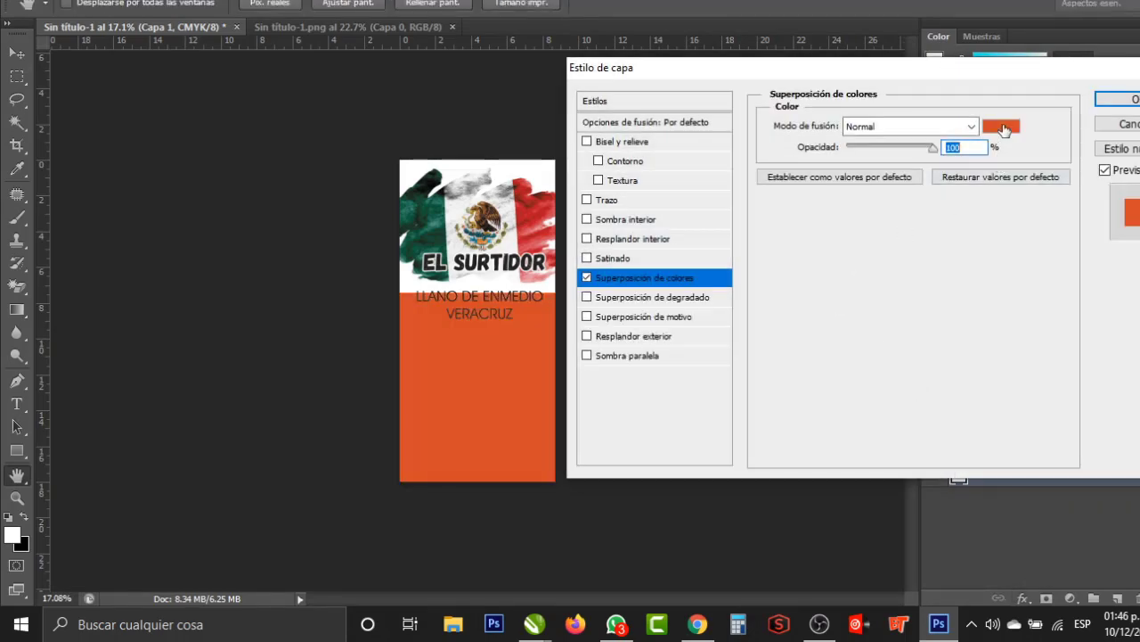
click(1001, 127)
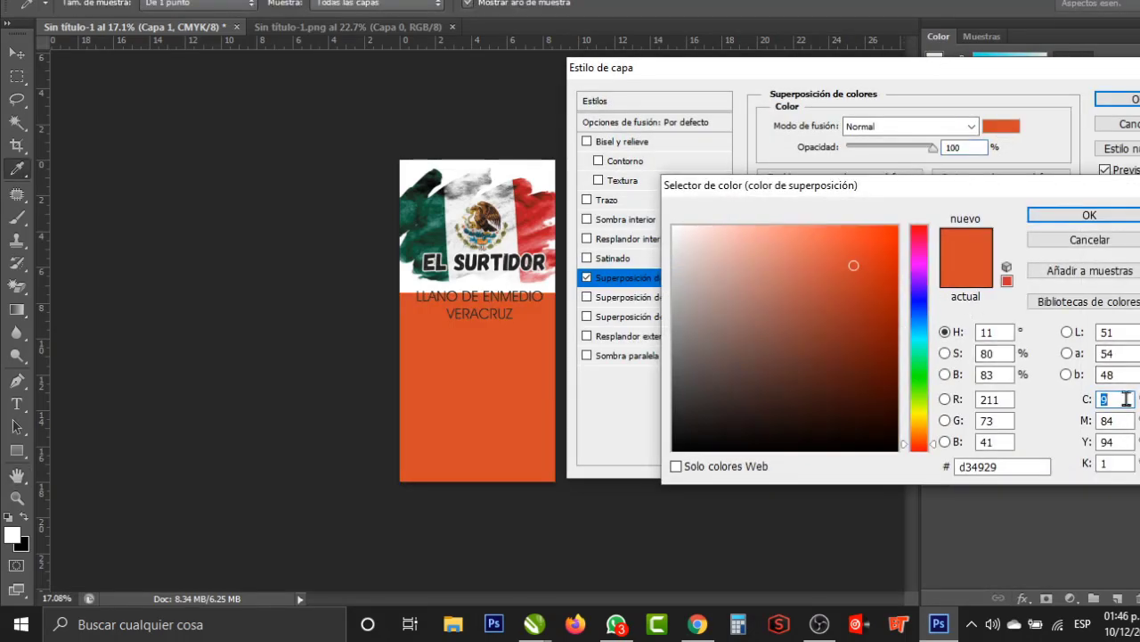
text(0)
key(Tab)
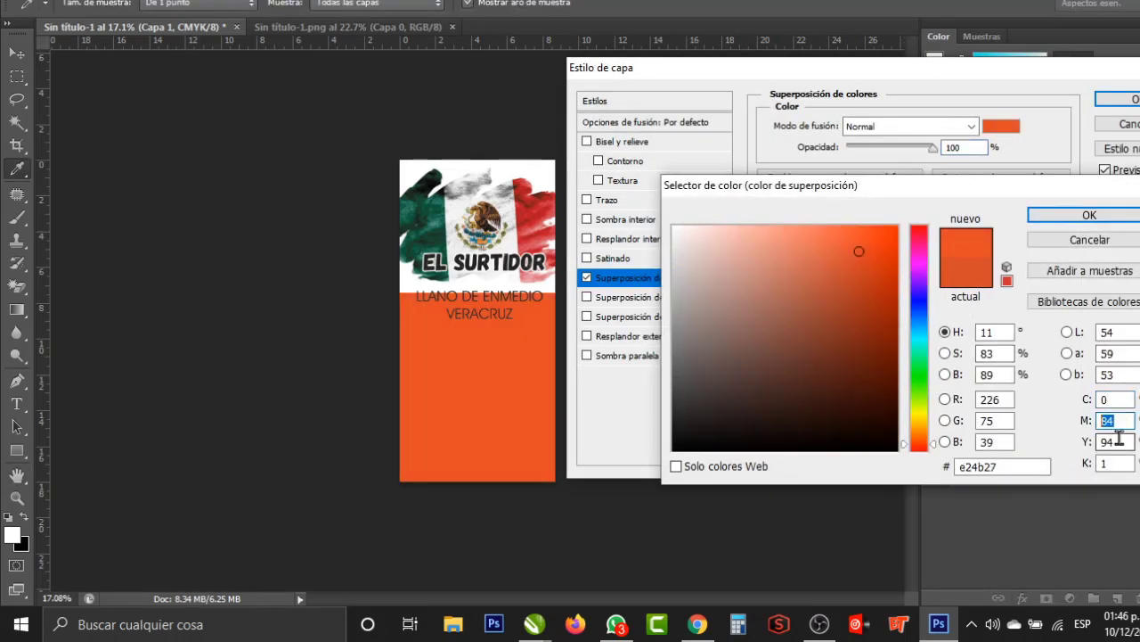
text(0)
key(Tab)
text(10)
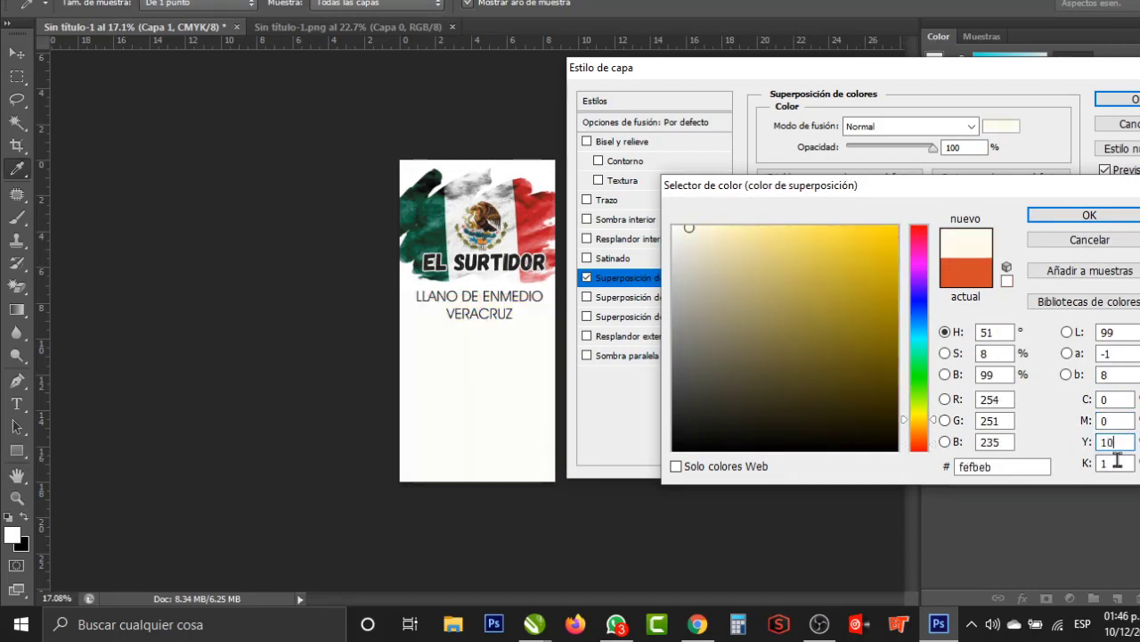
text(0)
key(Tab)
text(0)
Set the overlay colour to C50 M0 Y100 K0 and apply the layer style
double_click(1109, 421)
text(5)
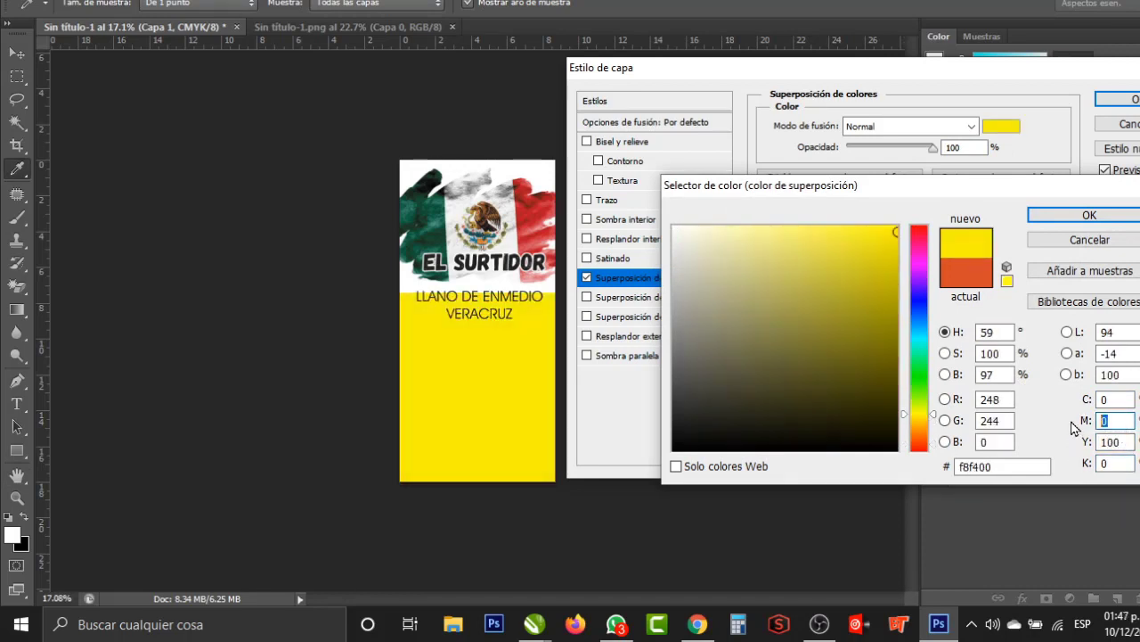
text(0)
double_click(1105, 421)
text(10)
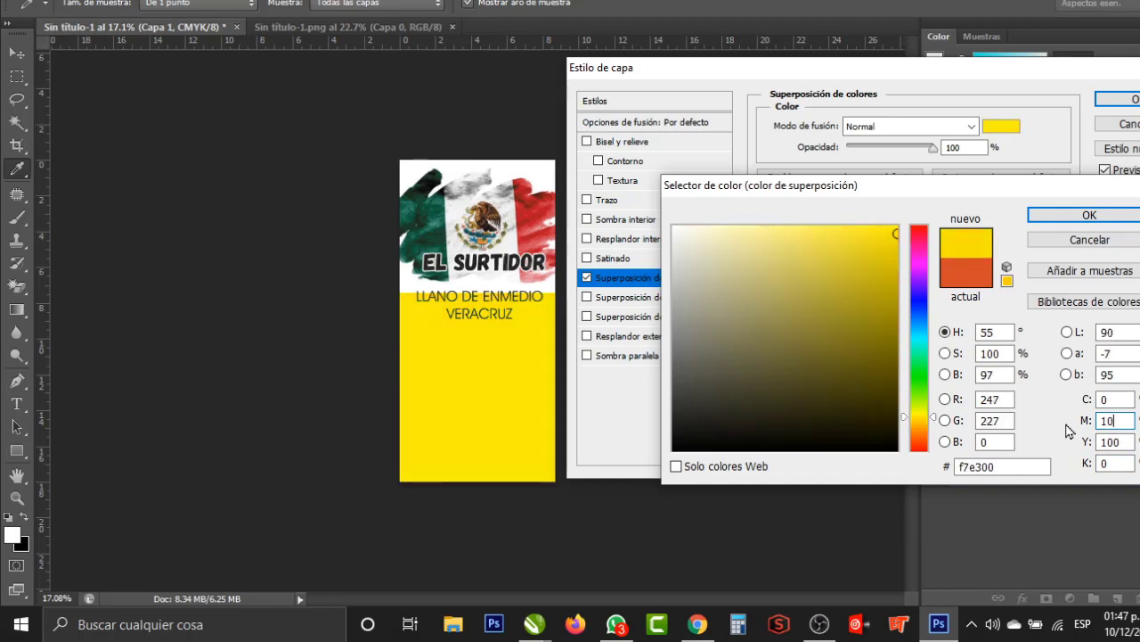
text(0)
double_click(1124, 420)
text(0)
double_click(1112, 399)
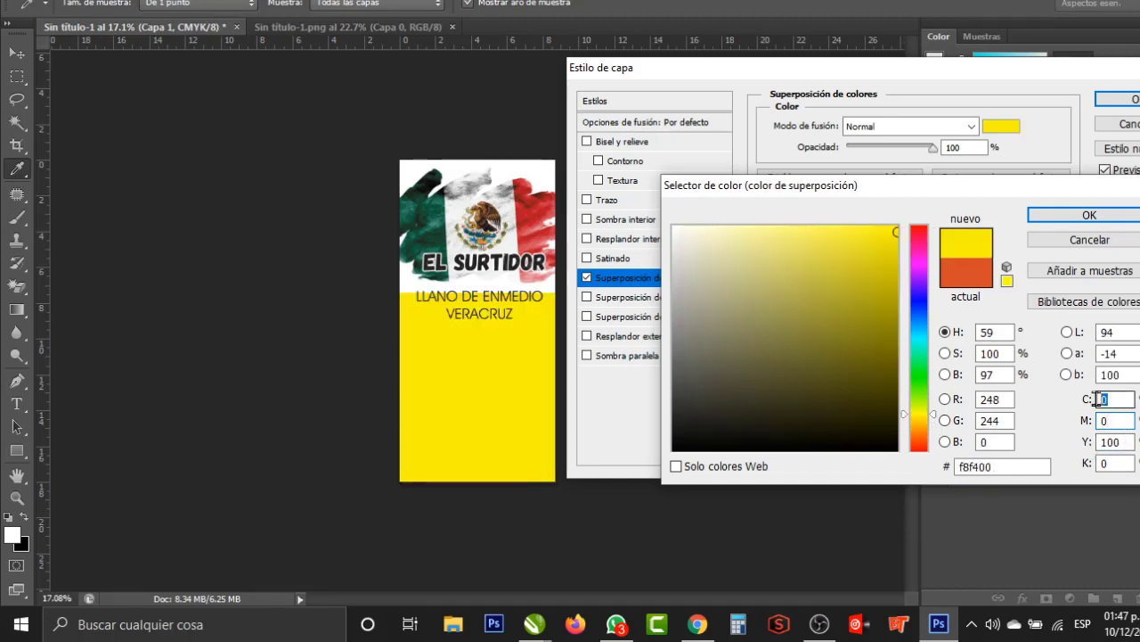
text(50)
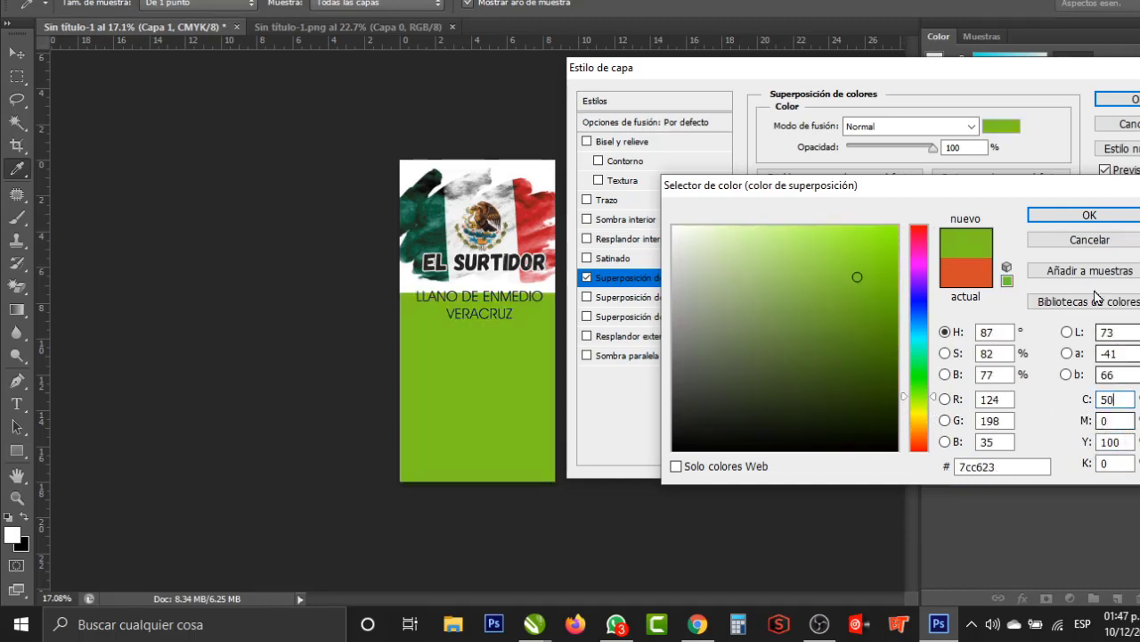
key(space)
key(Return)
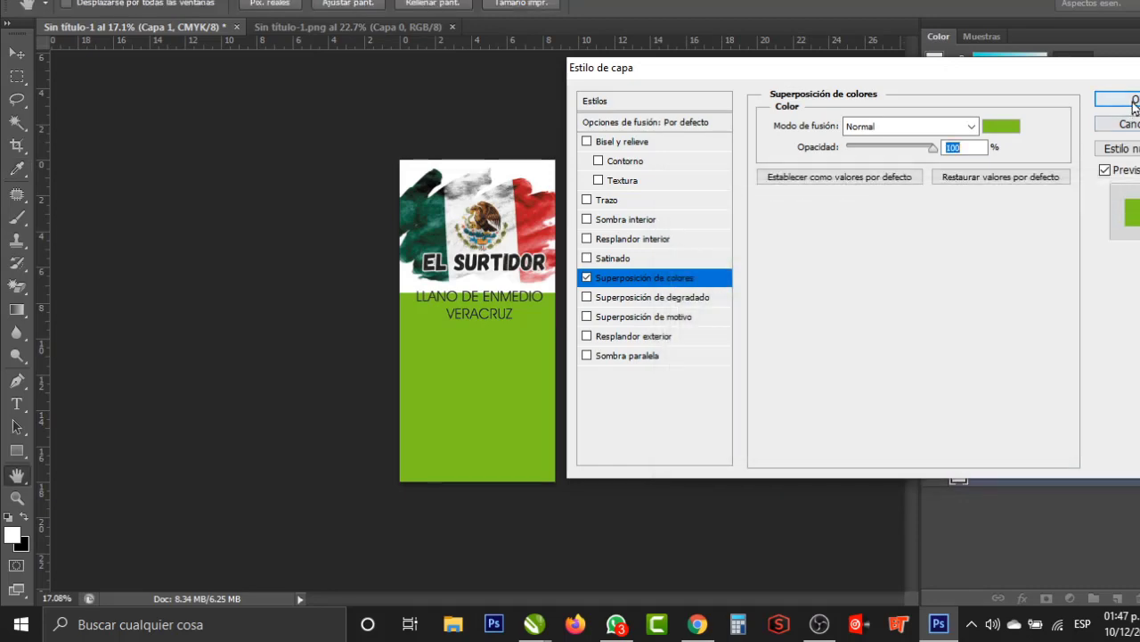
click(1125, 99)
Choose the Foreground-to-Transparent gradient and rasterize Capa 1's green layer style
click(107, 7)
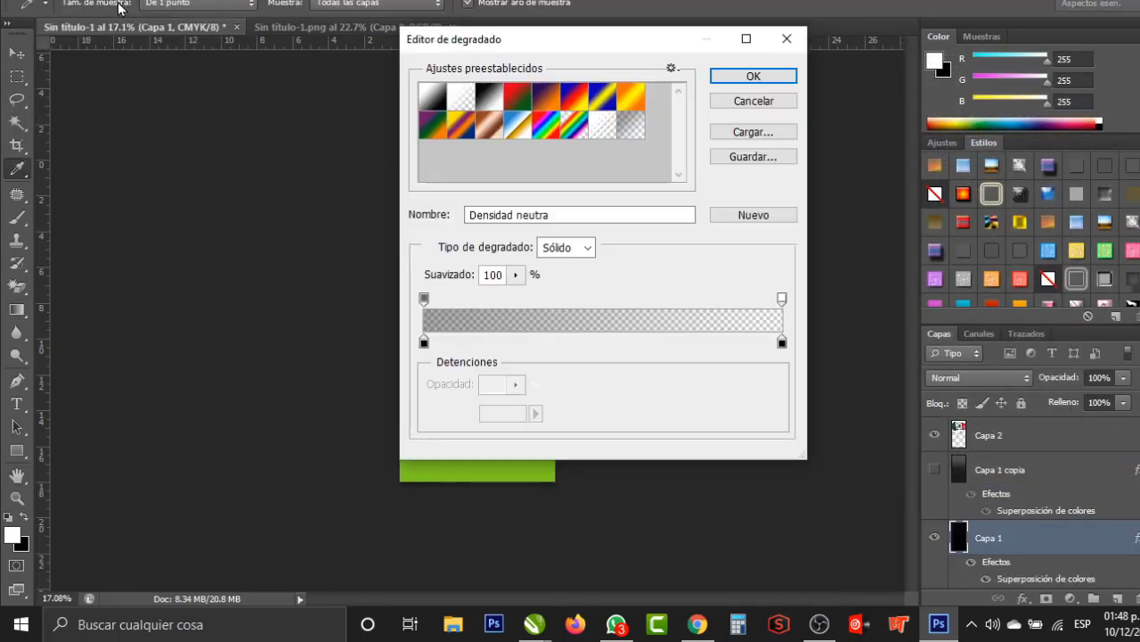
click(461, 98)
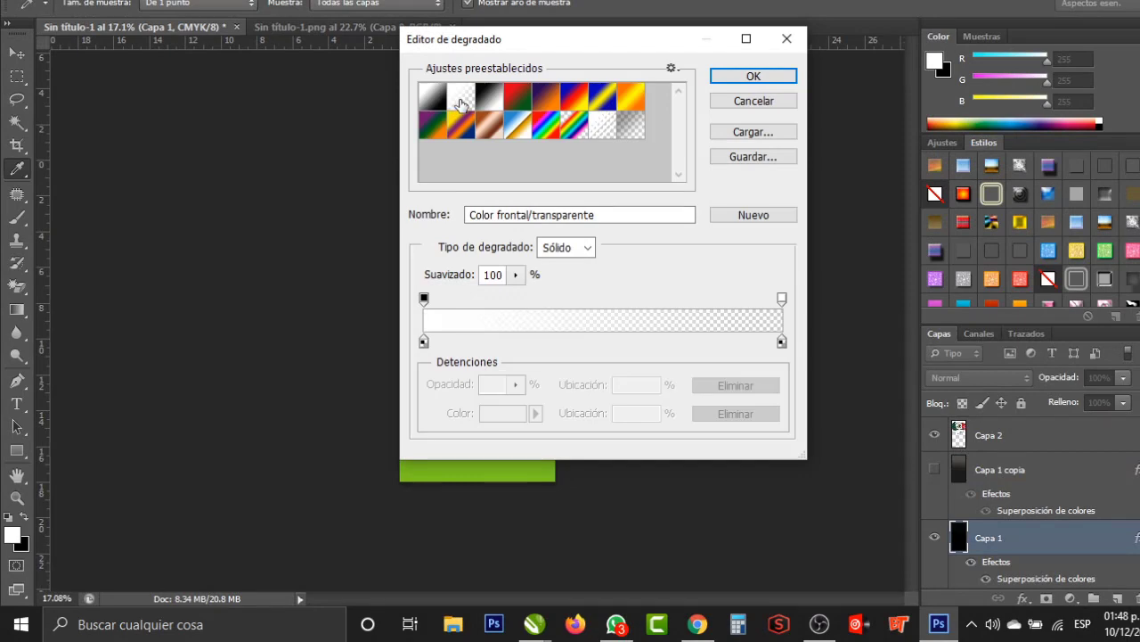
click(753, 77)
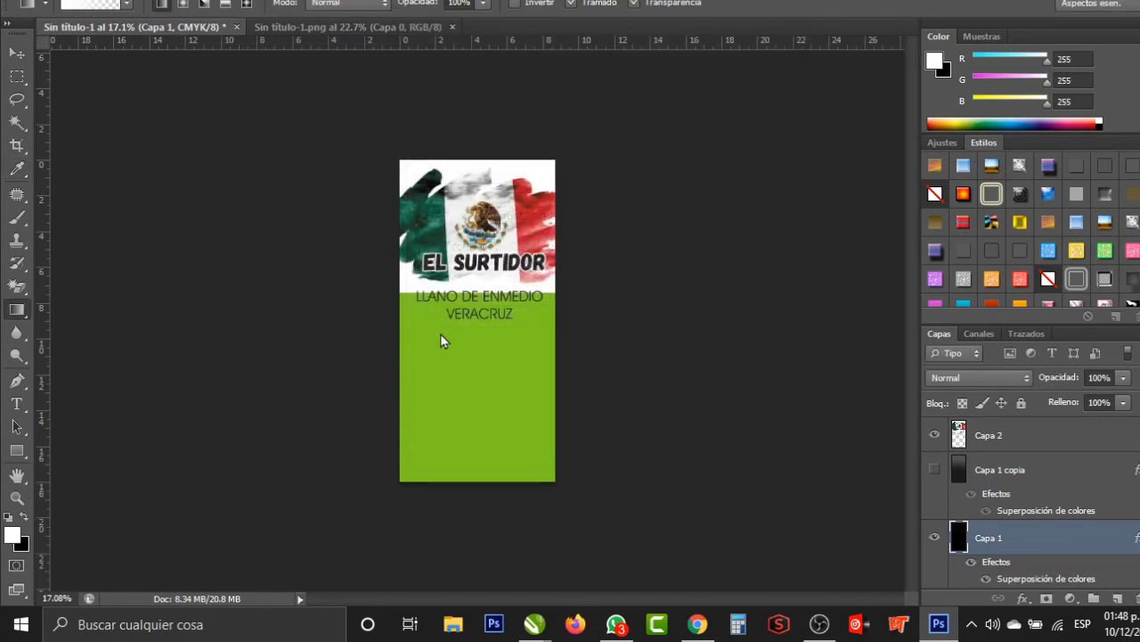
right_click(1006, 556)
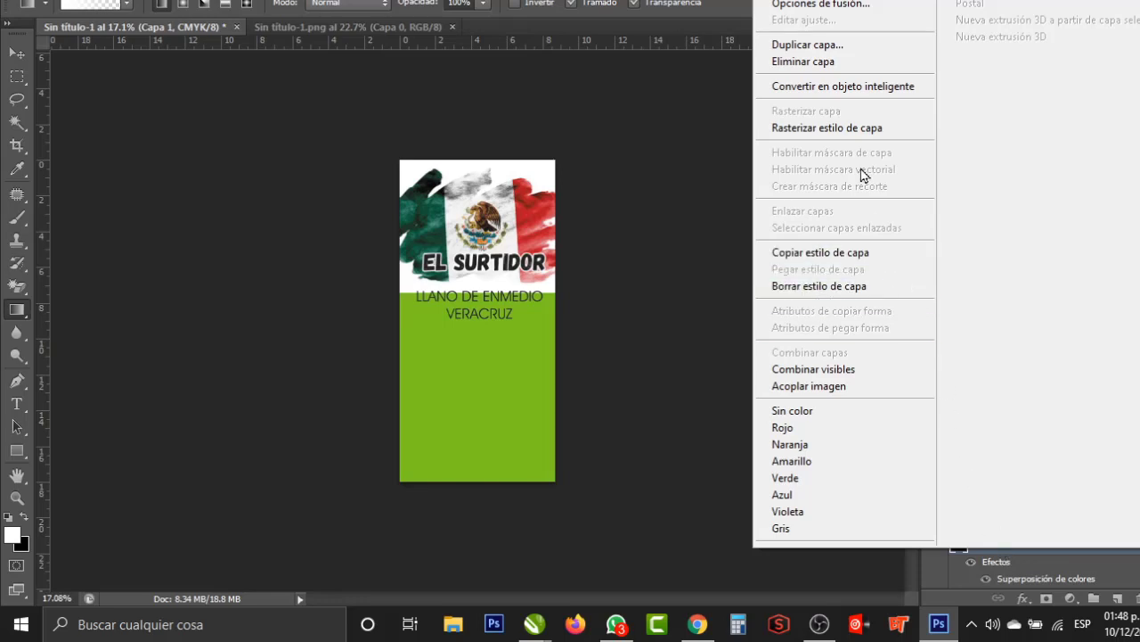
click(891, 130)
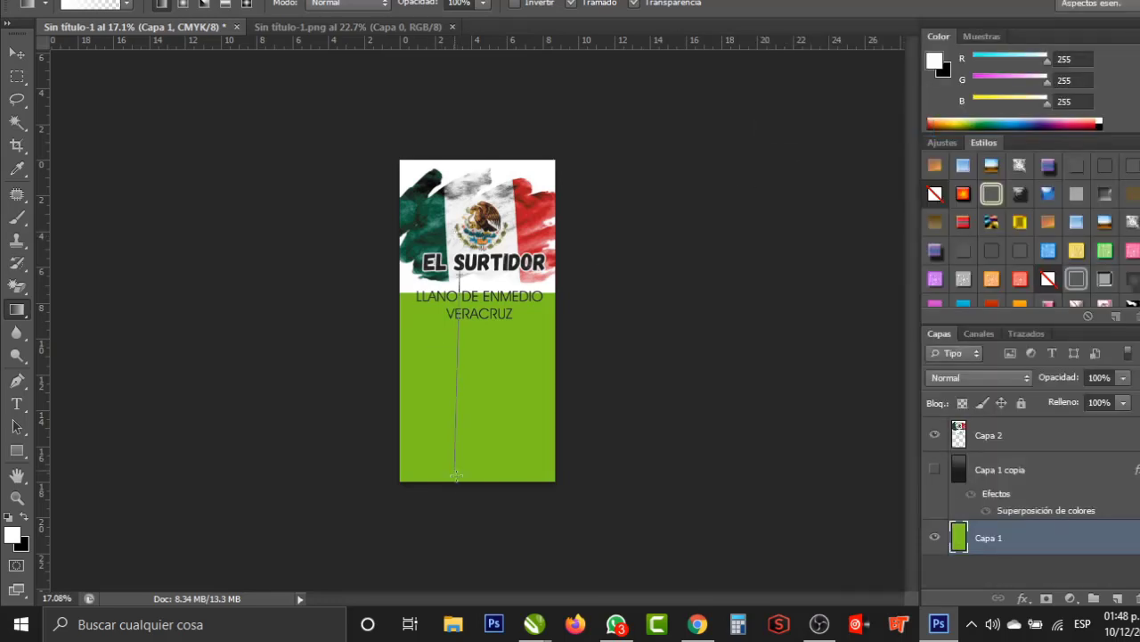
Drag a white gradient down the banner, stepping back to the strongest white-to-green fade
drag(456, 474, 455, 474)
drag(481, 230, 479, 512)
drag(483, 203, 481, 349)
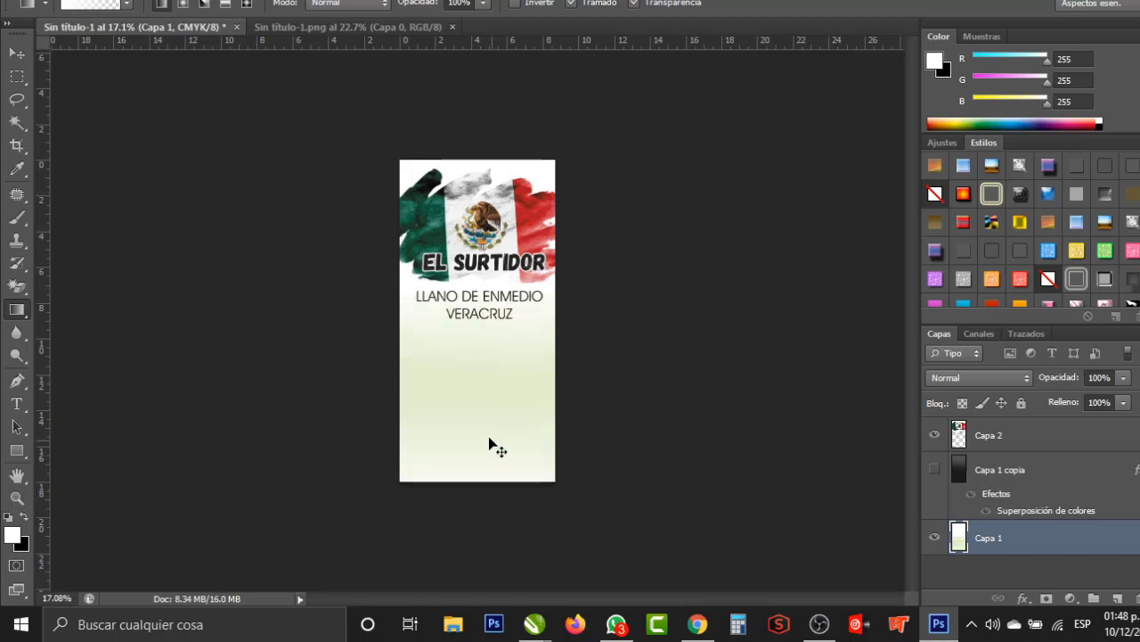
click(147, 2)
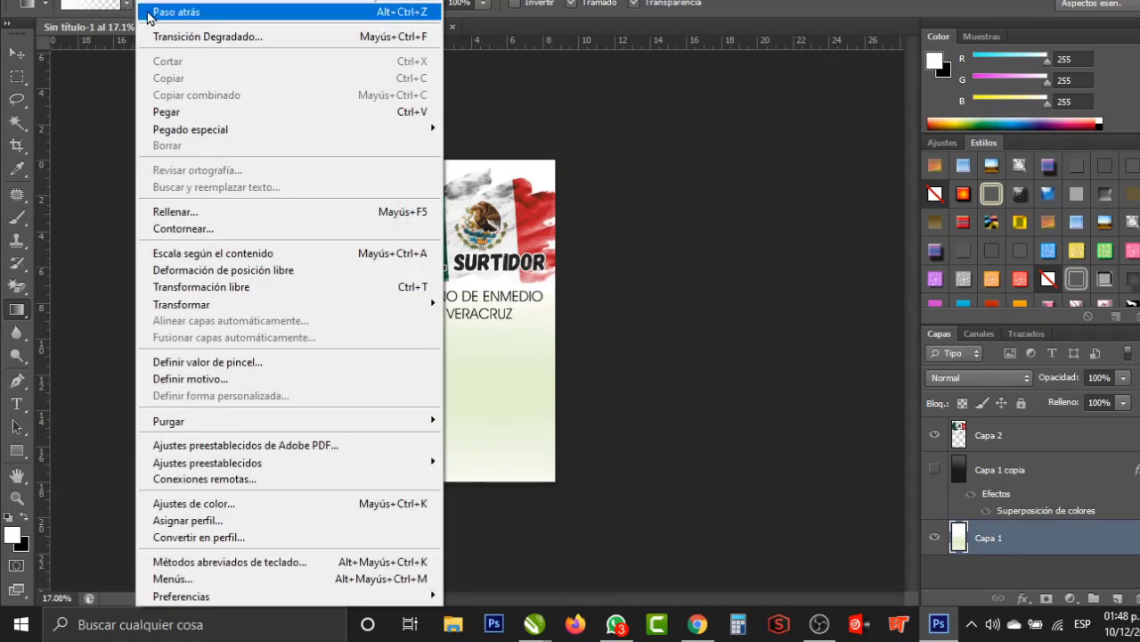
click(268, 7)
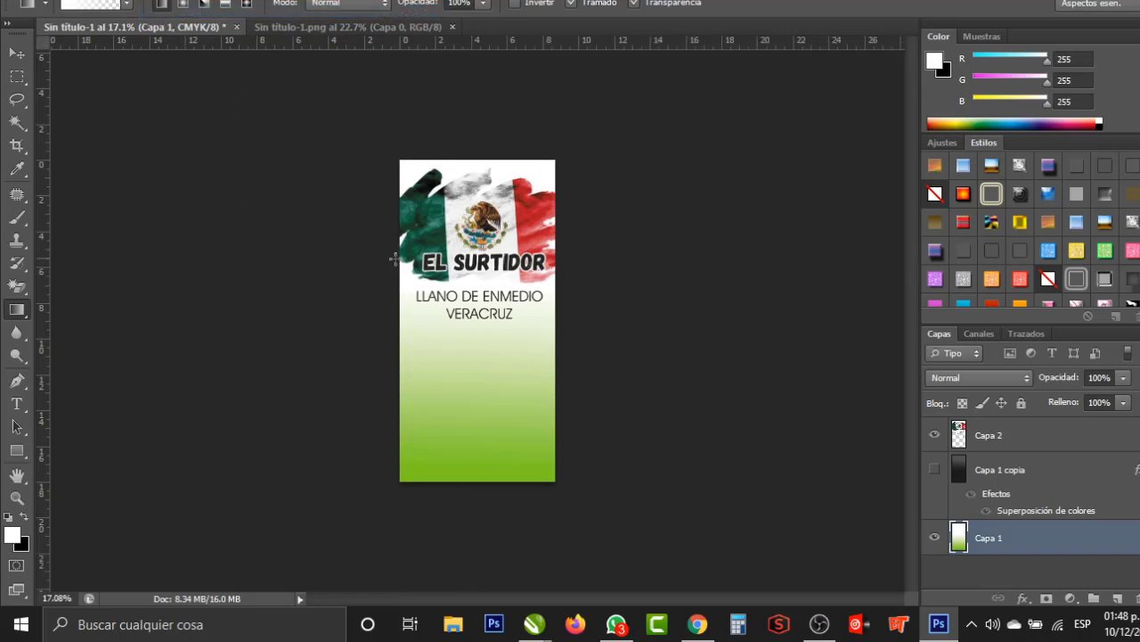
click(17, 53)
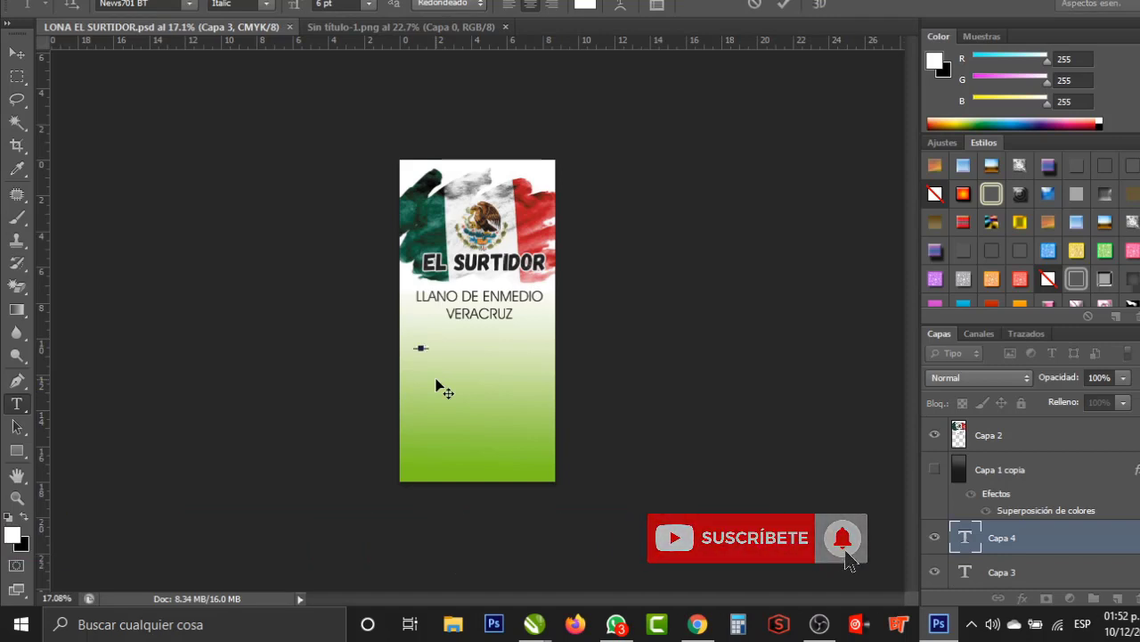
Scale COPIAS up about seven times and move it just below VERACRUZ
key(v)
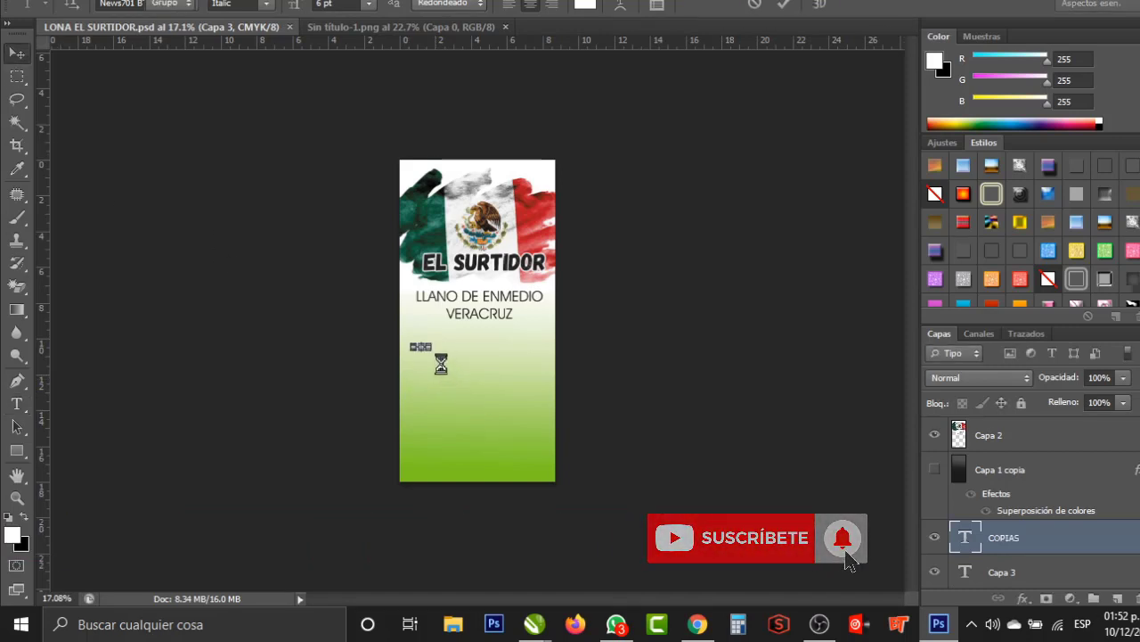
key(ctrl+t)
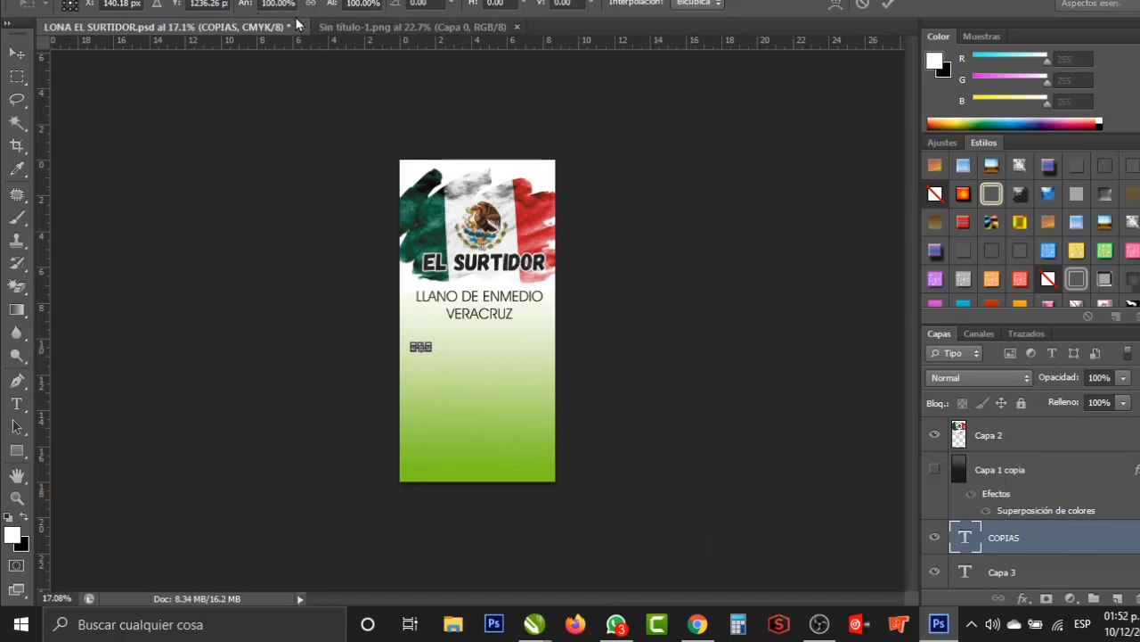
drag(436, 355, 531, 375)
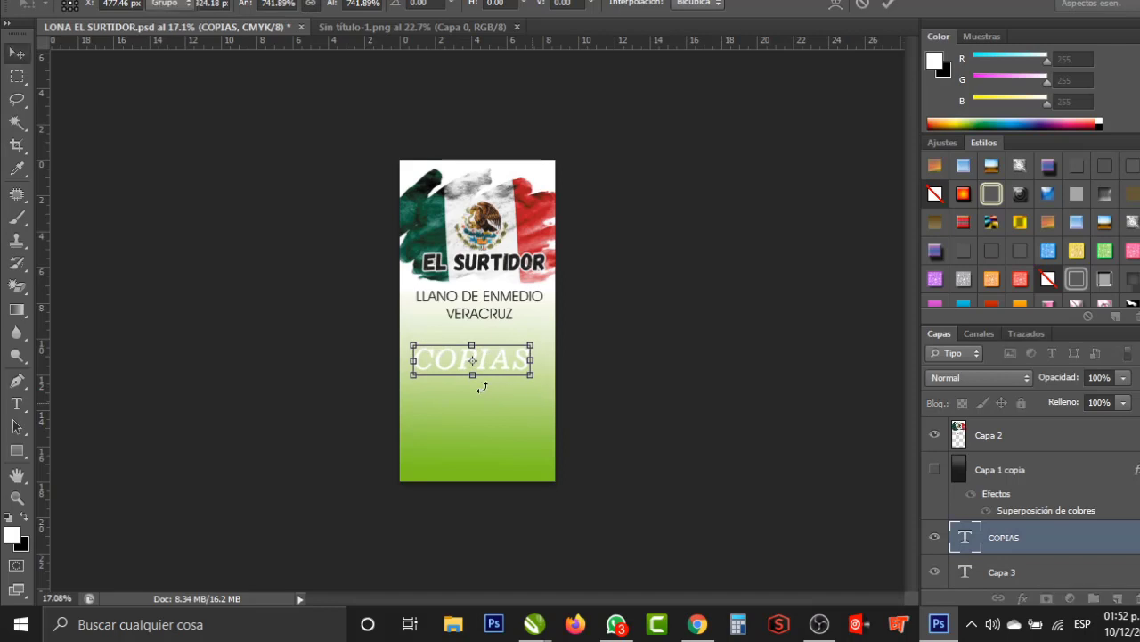
key(Return)
key(ctrl+plus)
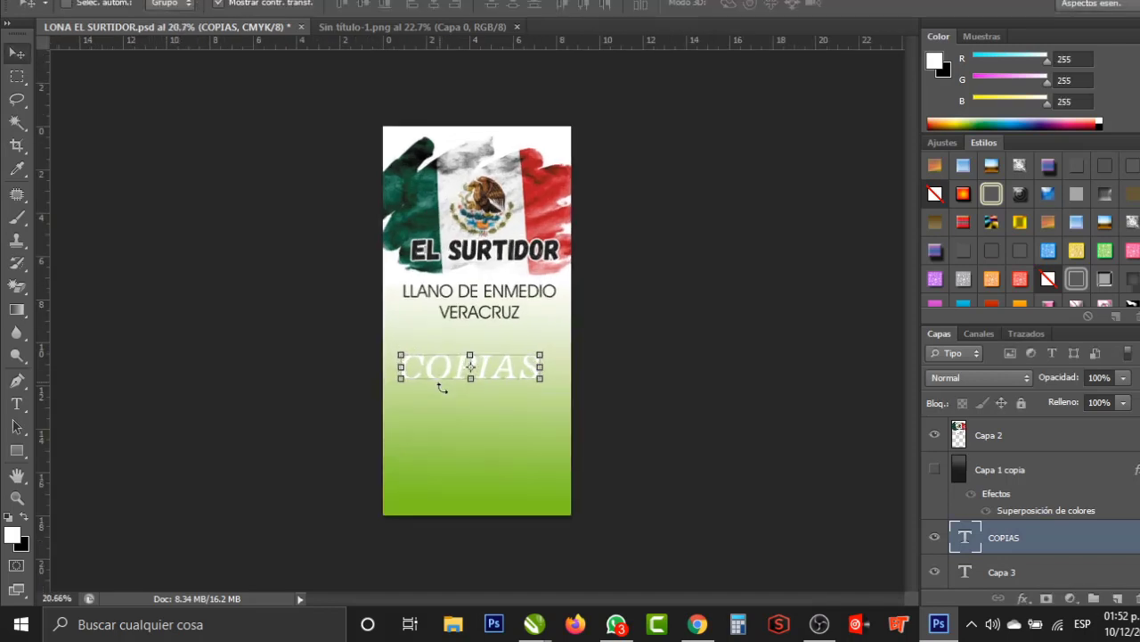
key(ctrl+plus)
drag(515, 397, 515, 373)
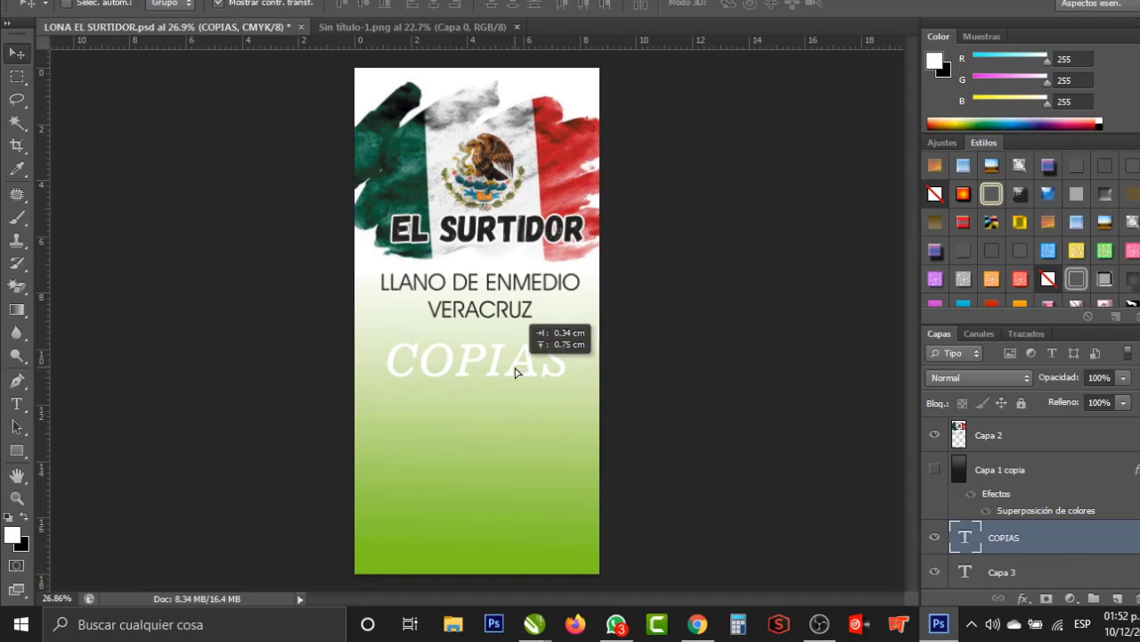
key(ctrl+t)
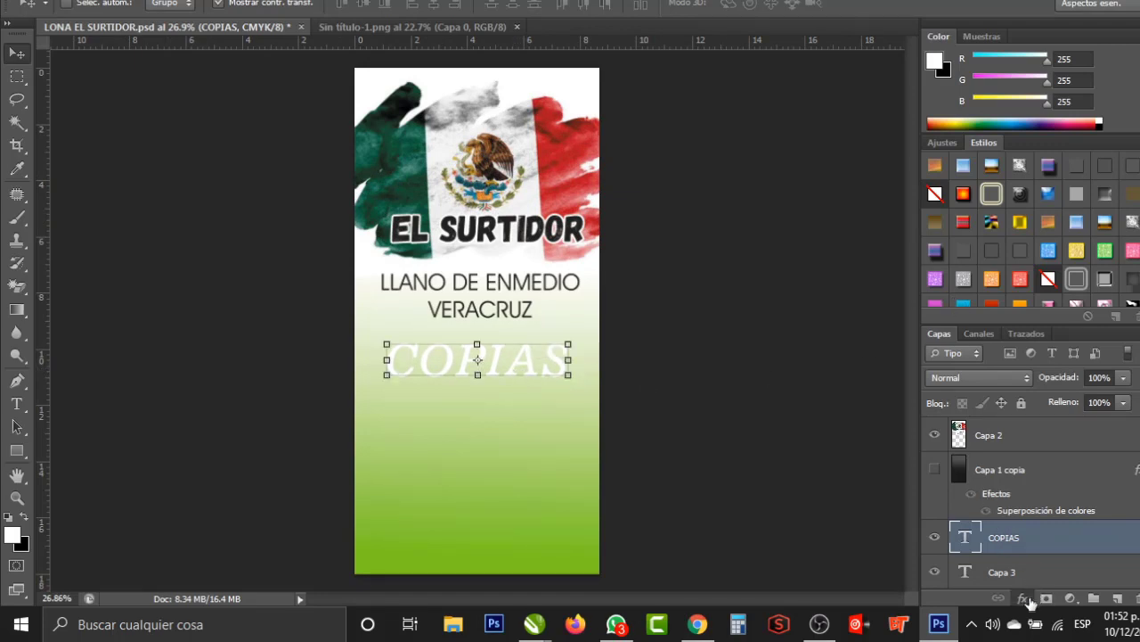
right_click(1070, 509)
Add a Color Overlay (Superposición de colores) to COPIAS and start entering its CMYK values
click(1060, 360)
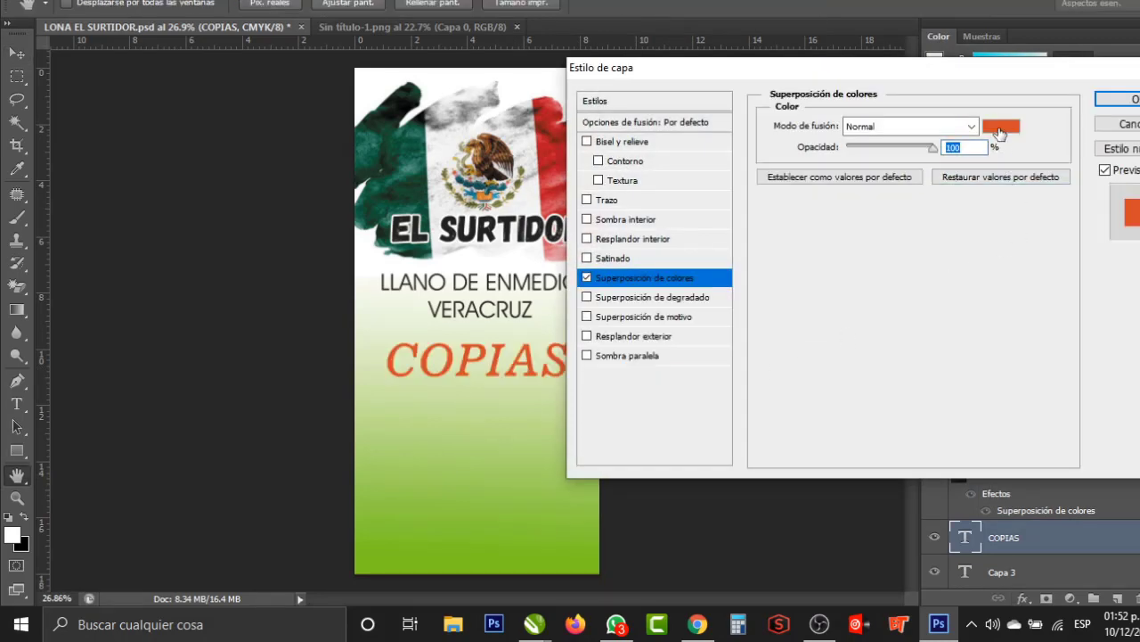
click(1000, 132)
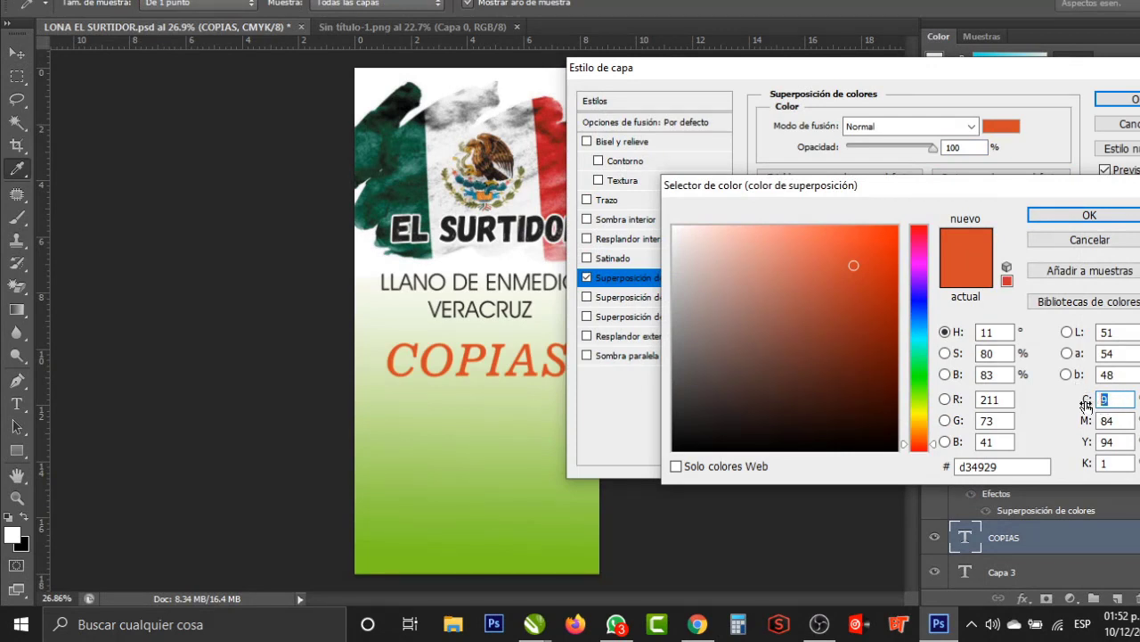
text(0)
key(Tab)
text(100)
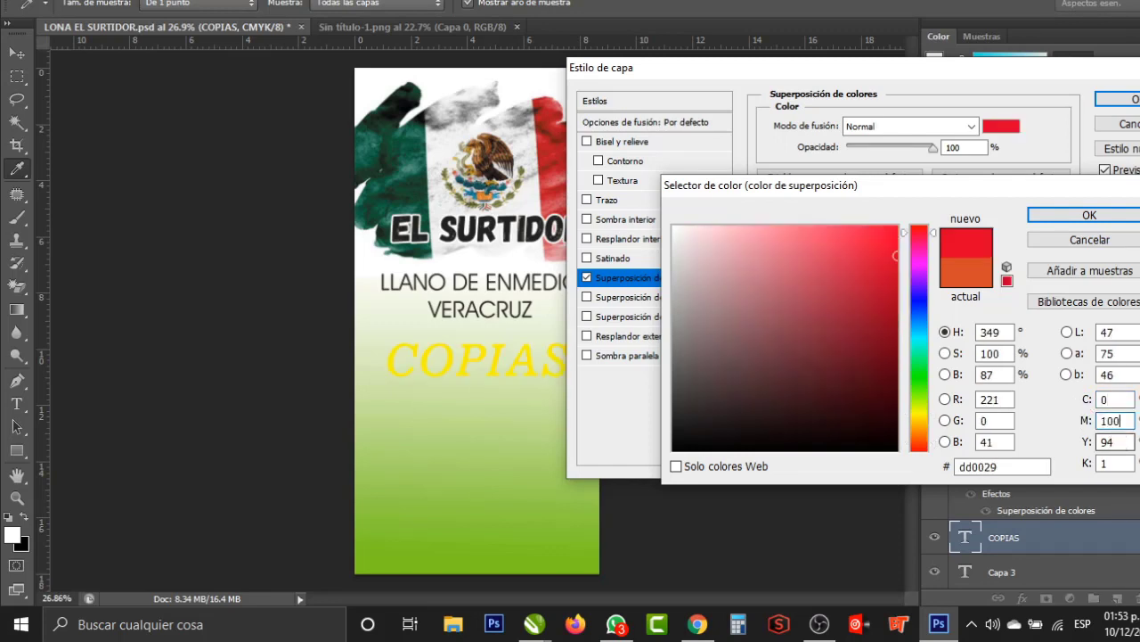
key(Tab)
text(100)
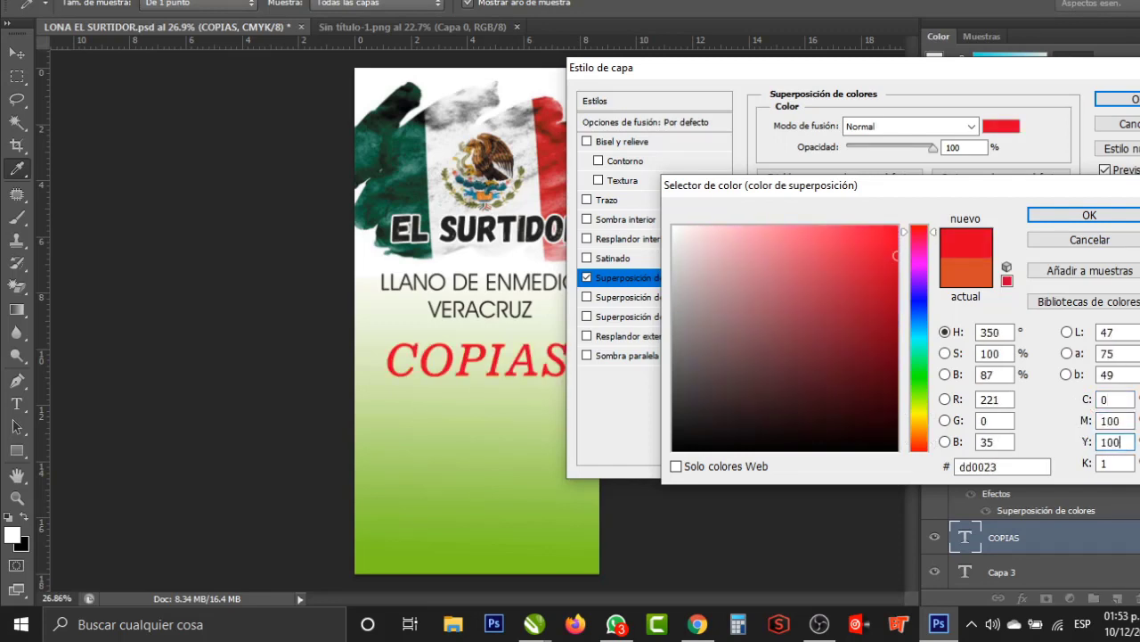
Correct the overlay colour to yellow C0 M0 Y100 K0 and accept it
double_click(1125, 440)
text(0)
double_click(1123, 420)
text(0)
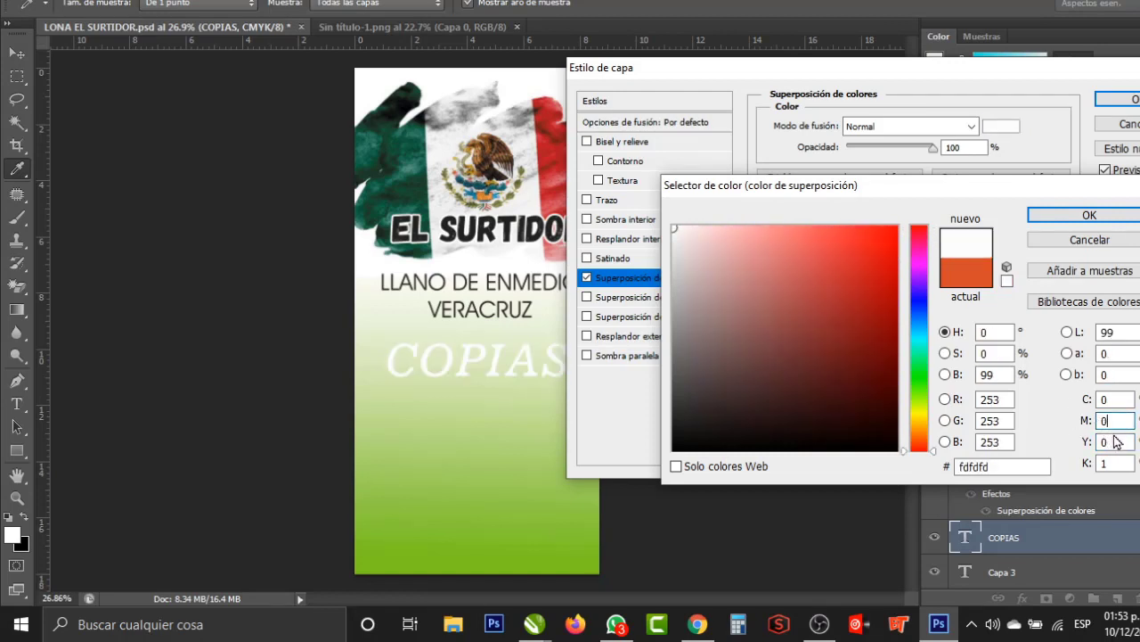
double_click(1117, 440)
text(100)
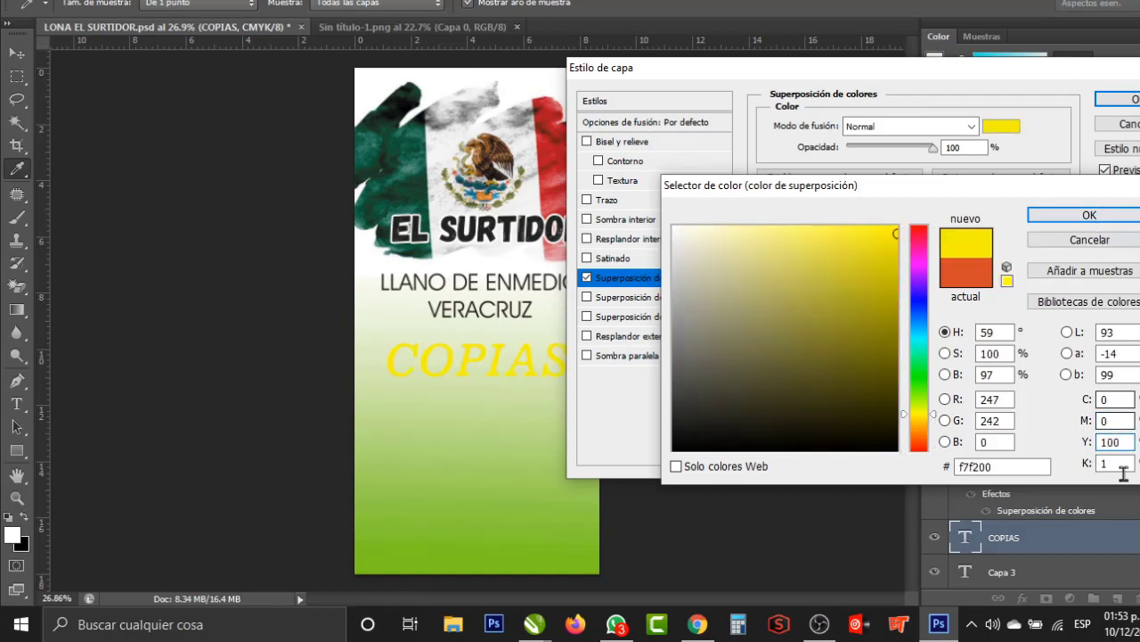
click(1089, 217)
Give COPIAS a 3 px outside black stroke (C80 M80 Y80 K100)
click(604, 200)
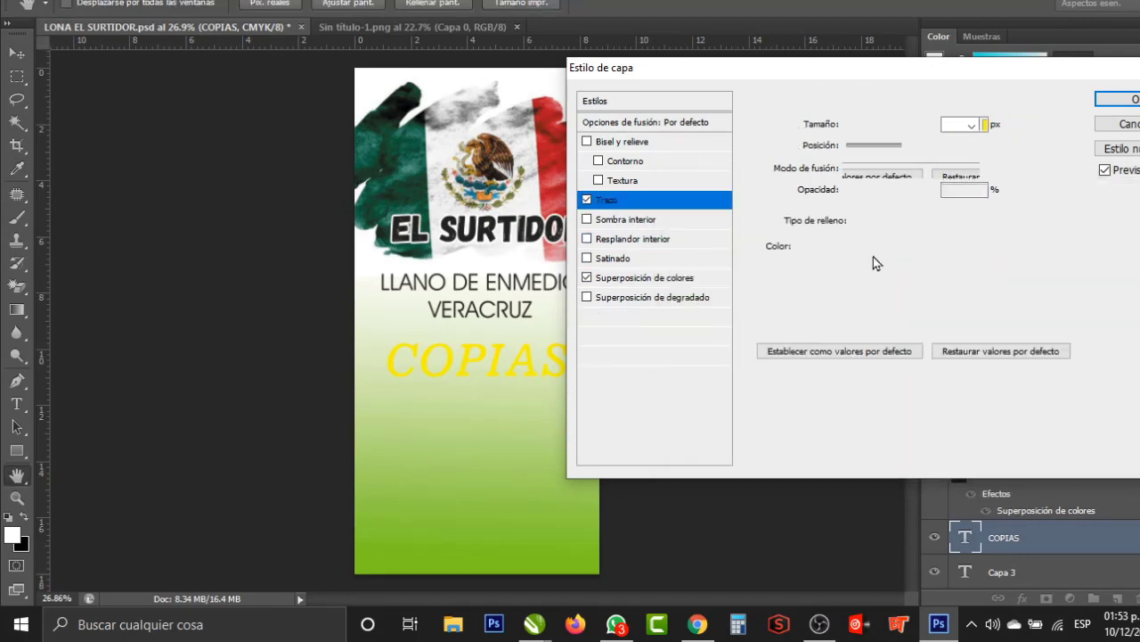
click(812, 247)
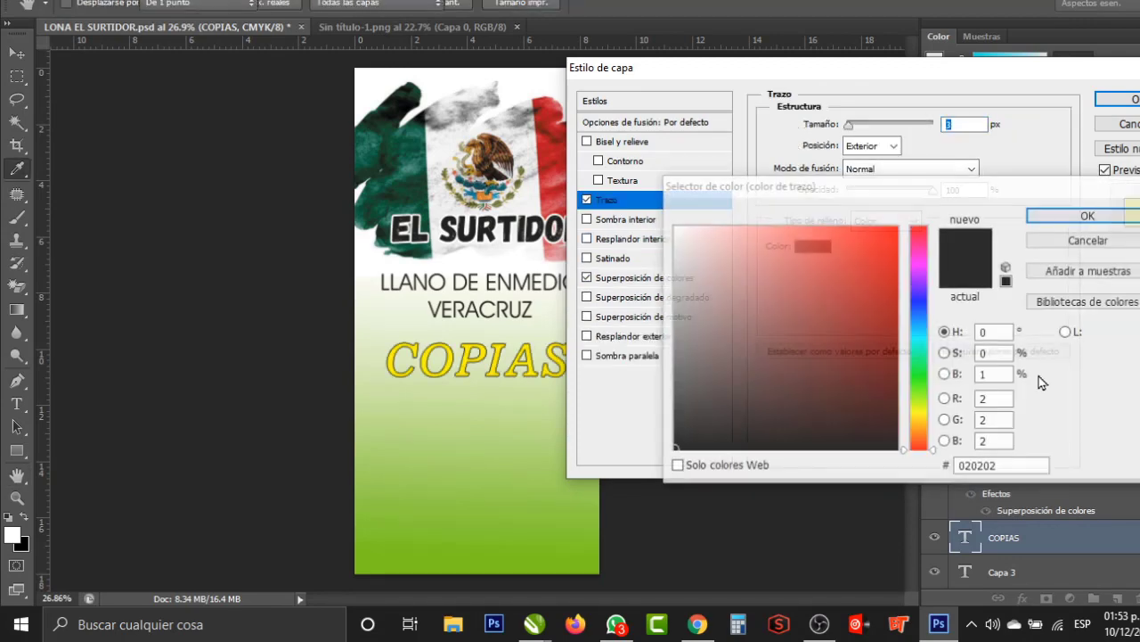
text(8)
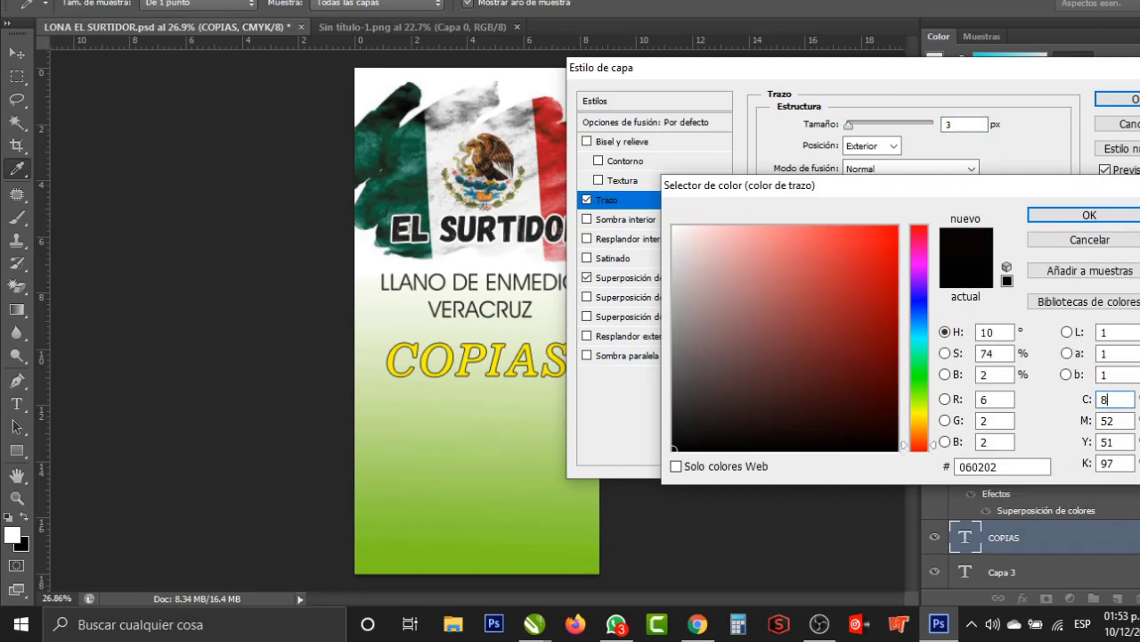
text(0)
key(Tab)
text(80)
key(Tab)
text(8)
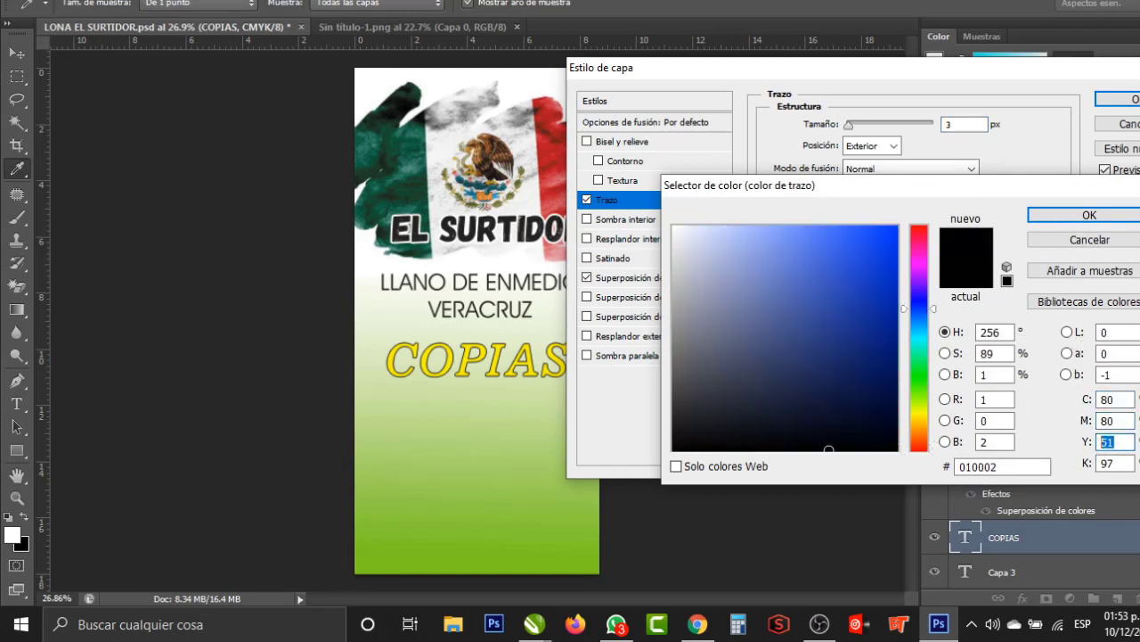
text(0)
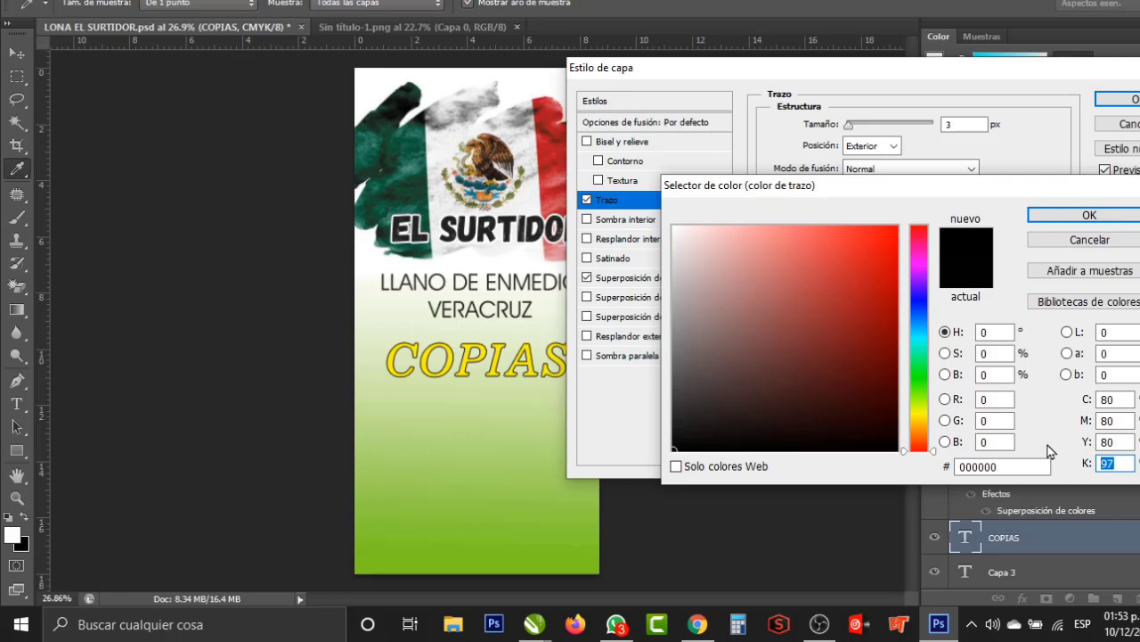
text(100)
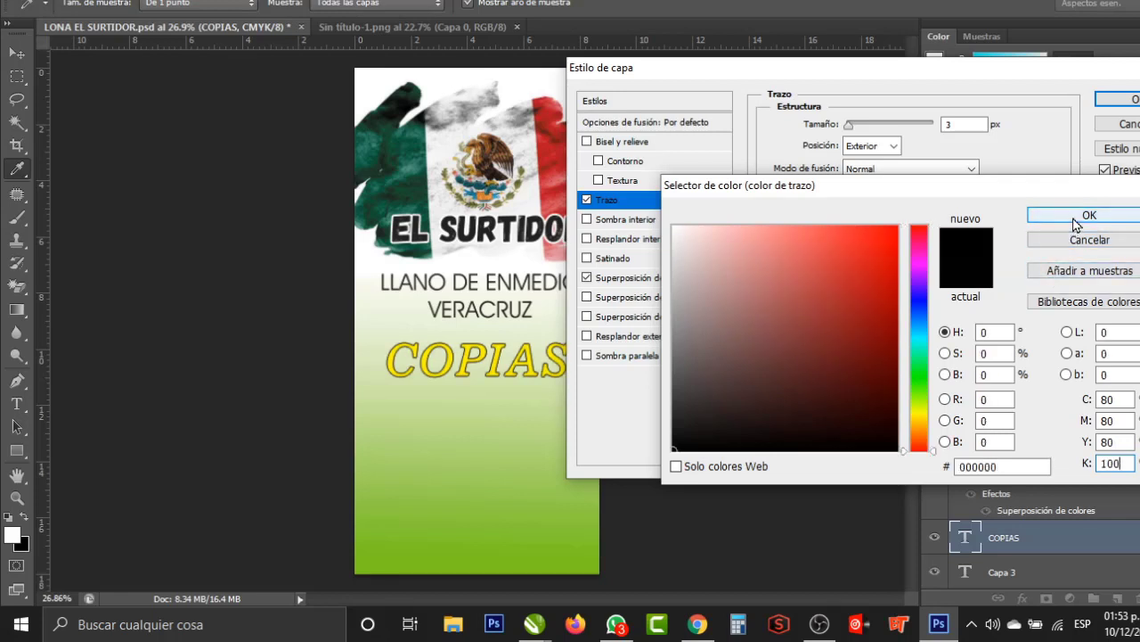
click(1075, 225)
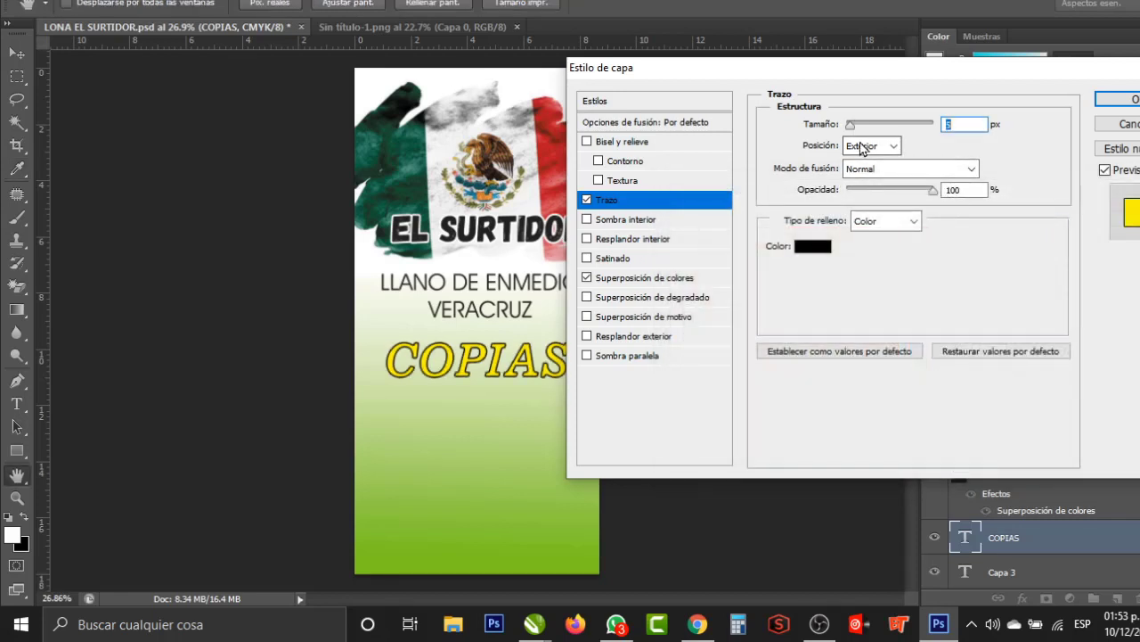
drag(851, 129, 853, 131)
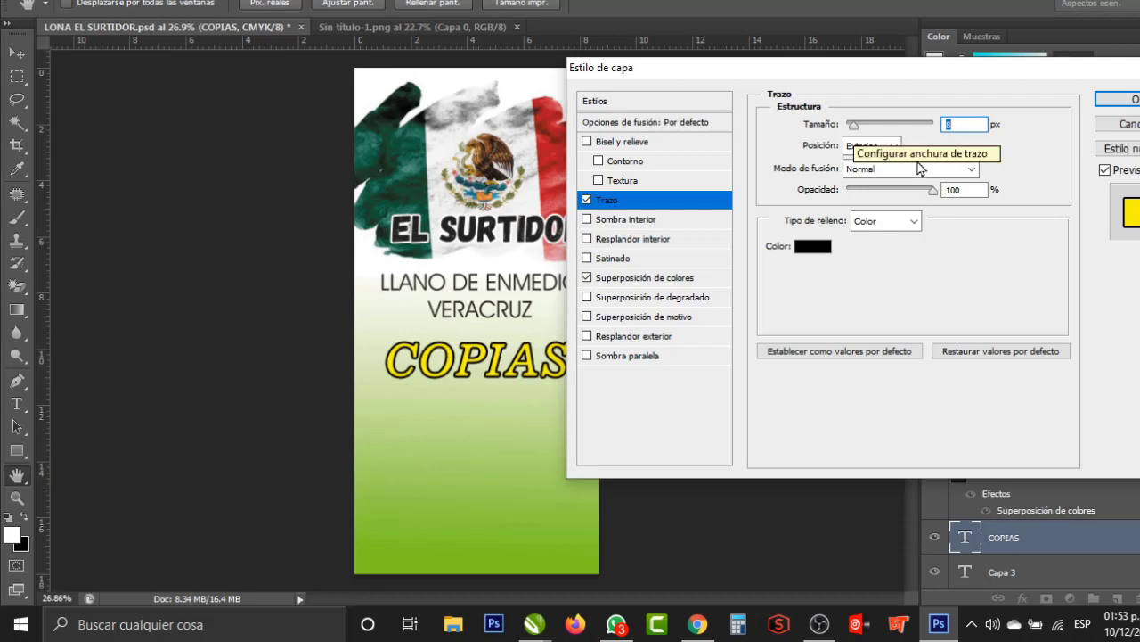
click(1119, 99)
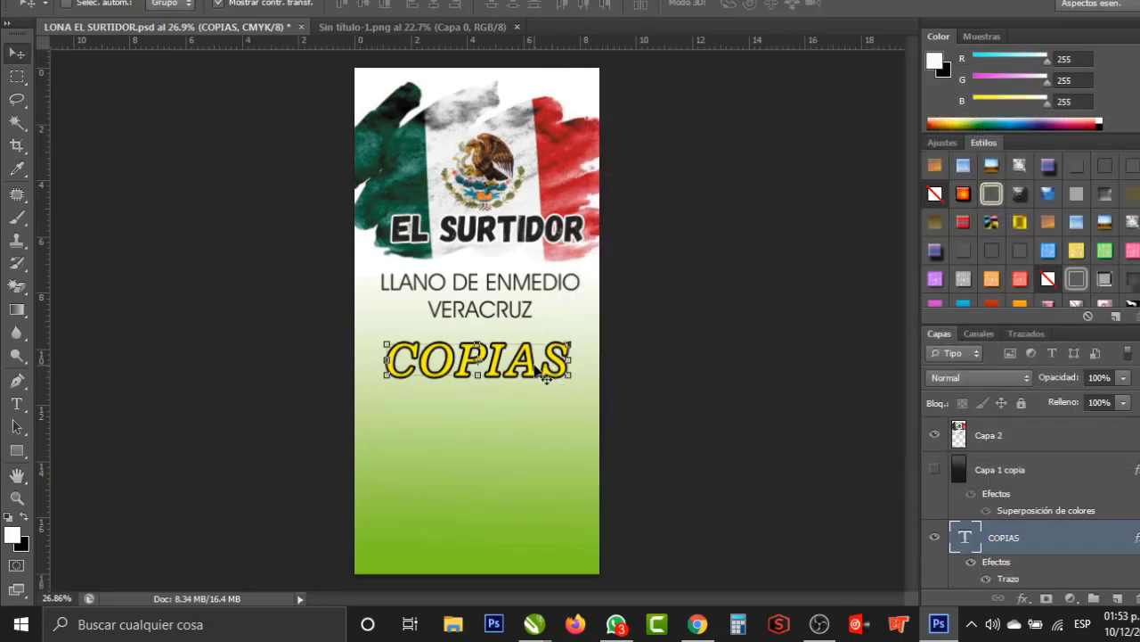
Alt-drag a copy of COPIAS below it, retype it as A COLOR, and nudge it into place
mouse_move(545, 376)
mouse_down()
mouse_move(545, 419)
mouse_move(385, 403)
mouse_up()
click(16, 404)
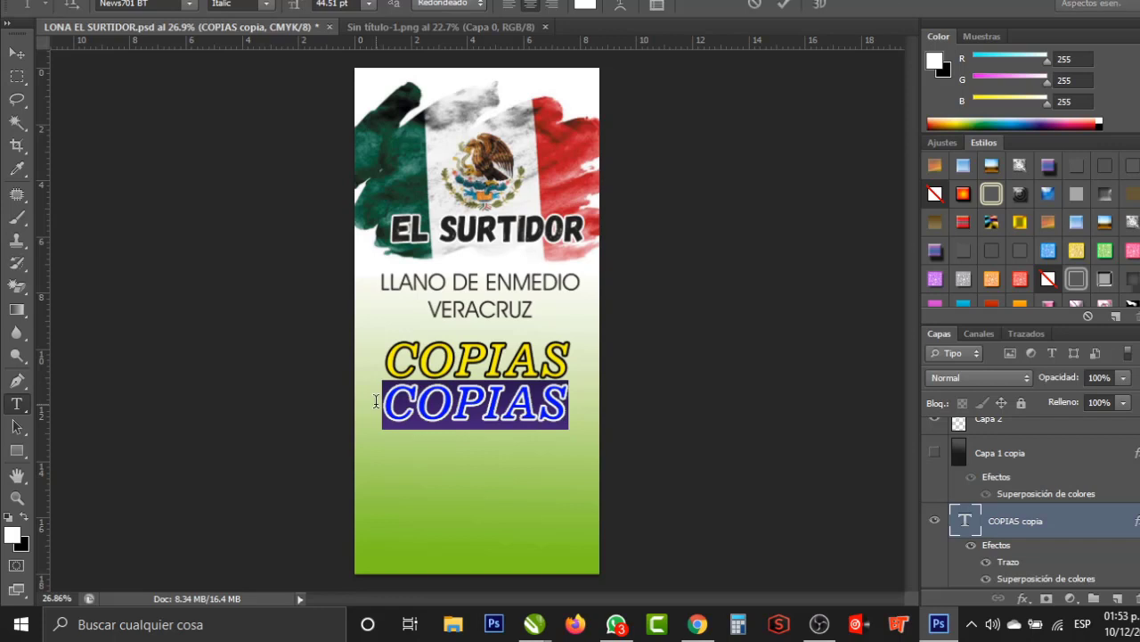
key(Right)
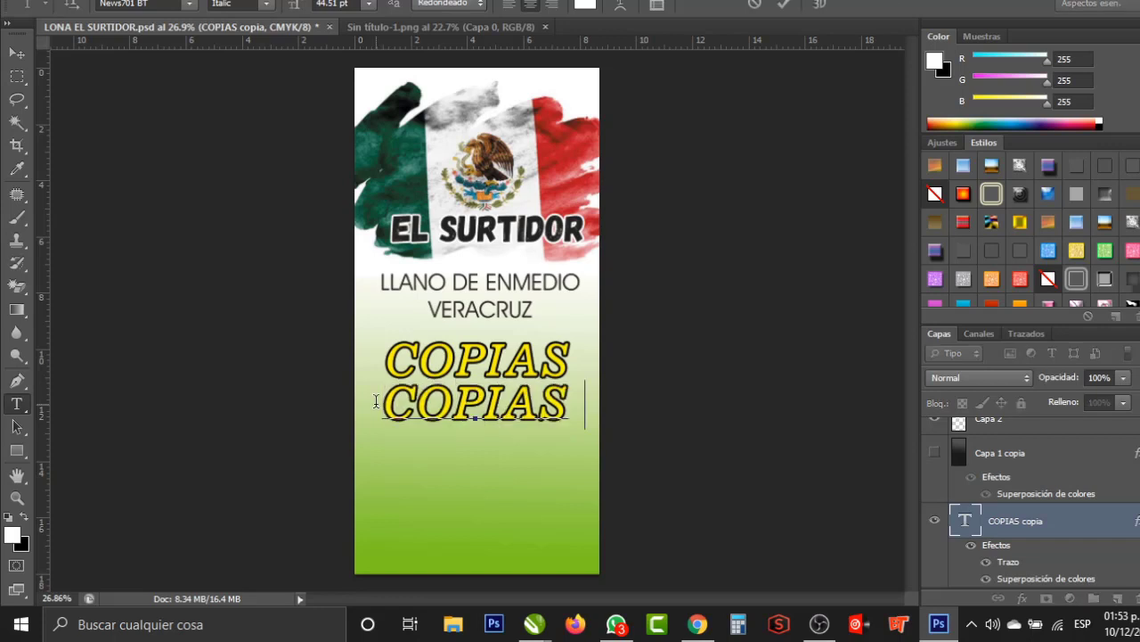
key(BackSpace)
key(BackSpace)
key(BackSpace)
text(A COLOR)
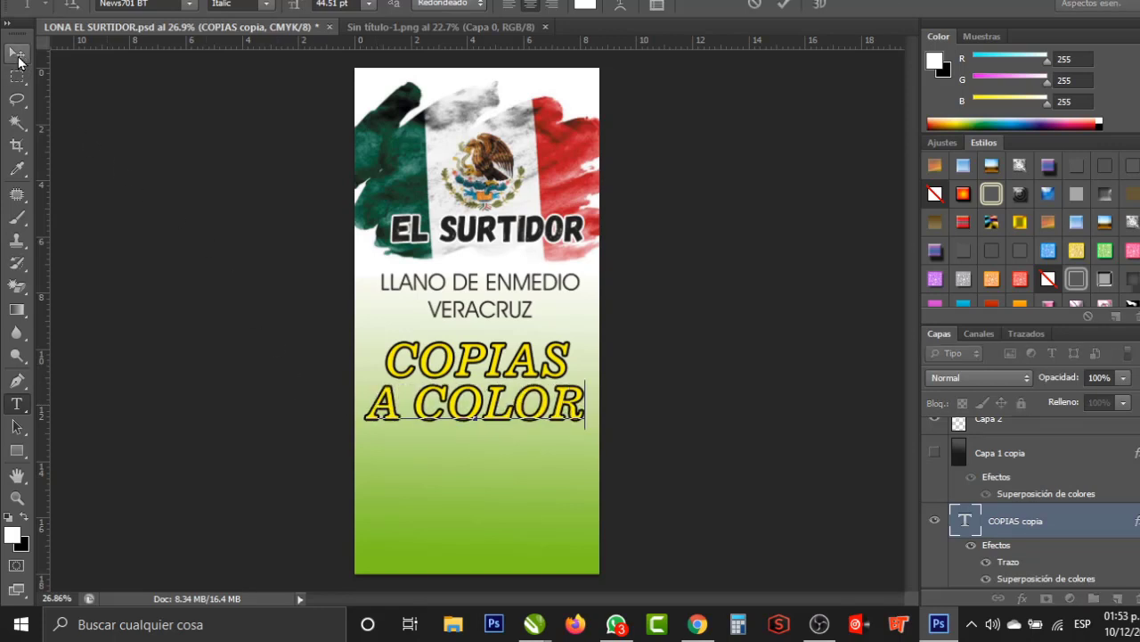
click(17, 55)
drag(494, 419, 491, 421)
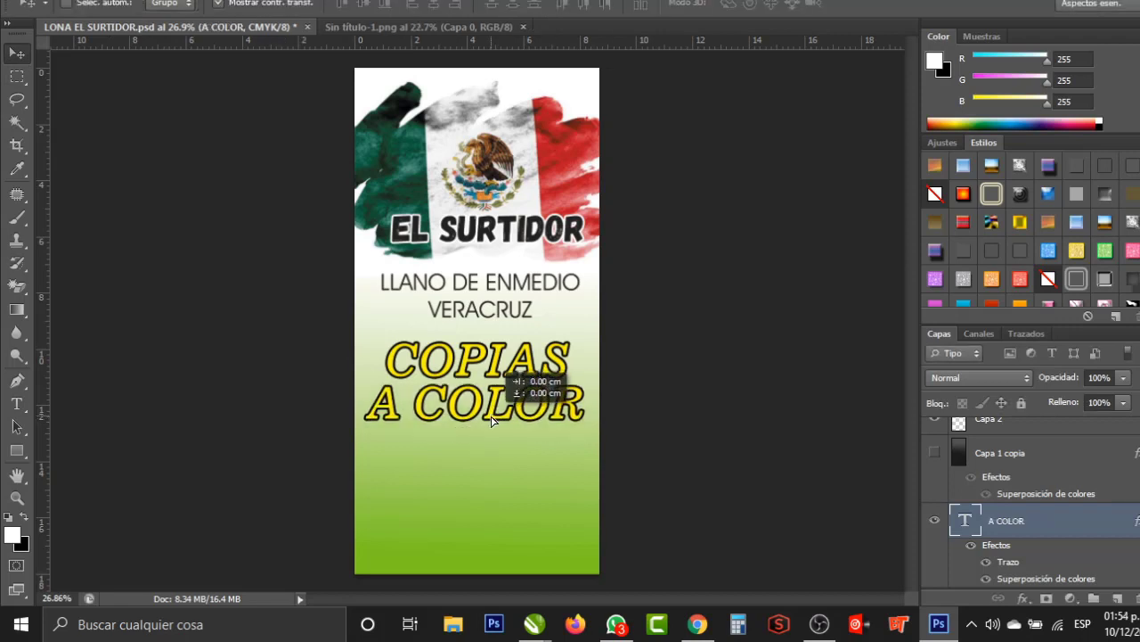
drag(491, 421, 491, 429)
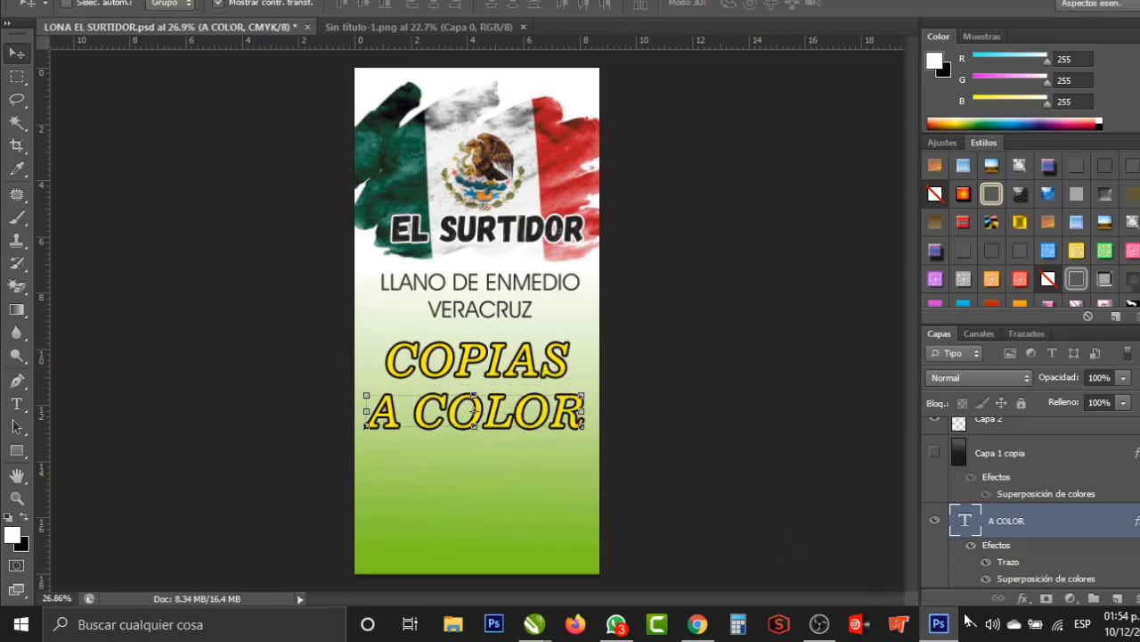
Remove the black stroke (Trazo) from the A COLOR layer style
click(1022, 598)
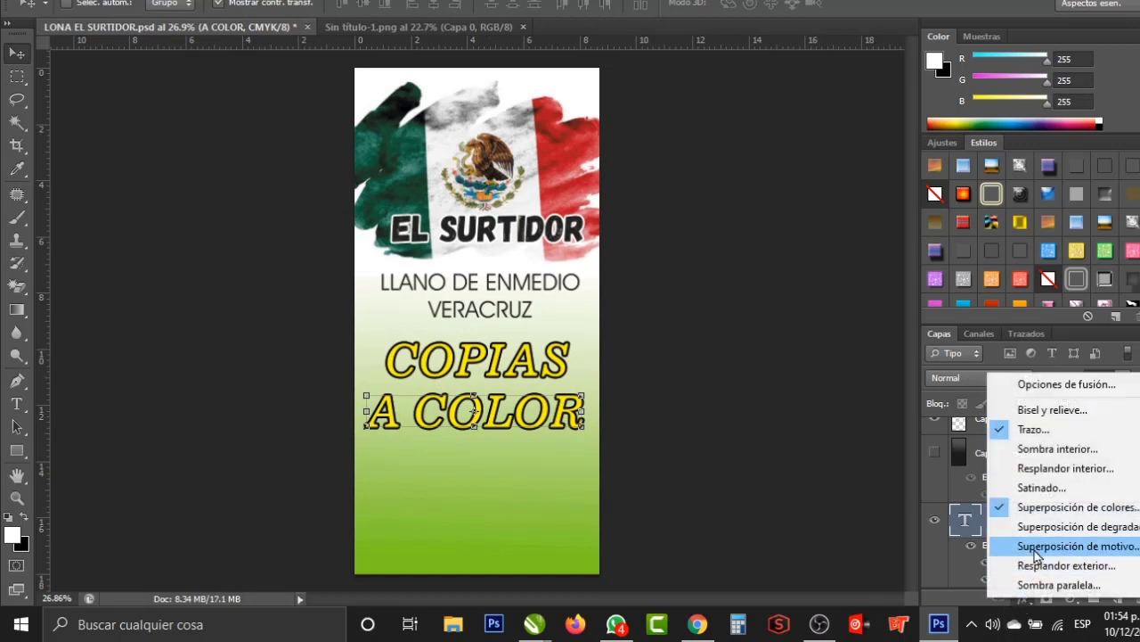
click(1021, 432)
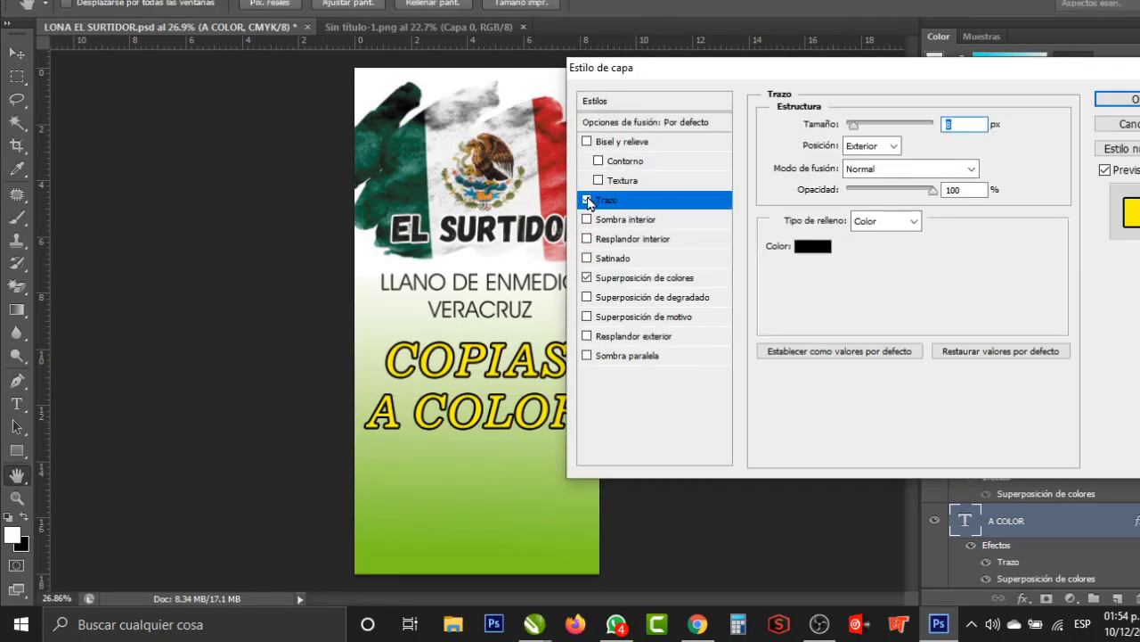
click(587, 200)
click(1110, 99)
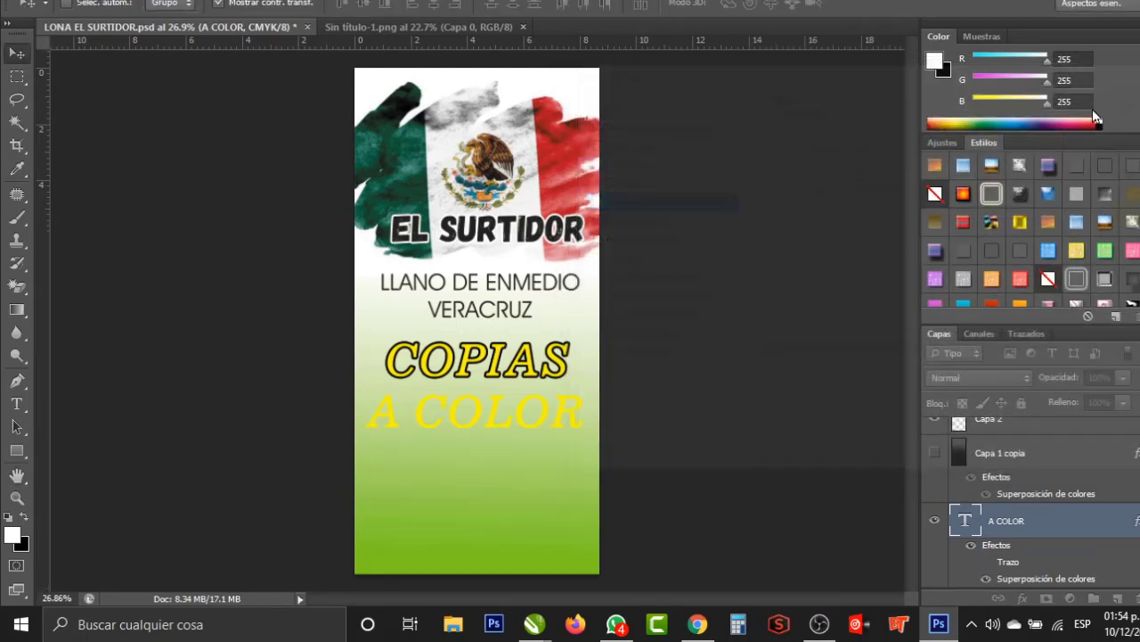
Enlarge A COLOR across the banner, zoom in, and switch to the Magic Wand
key(ctrl+t)
scroll(463, 429, up, 2)
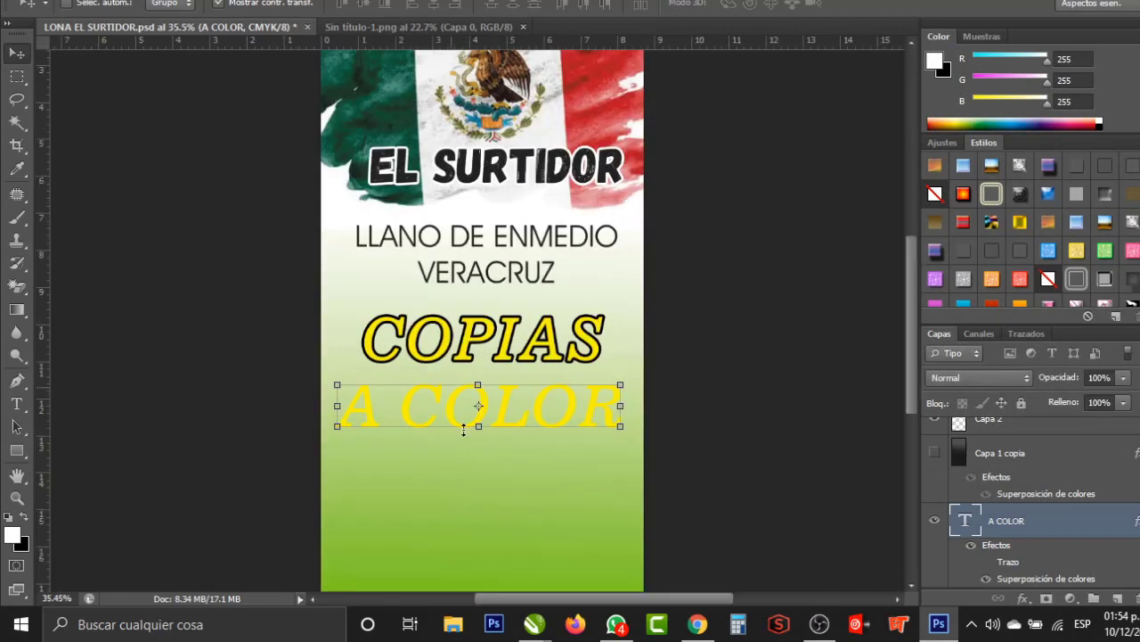
scroll(463, 429, up, 1)
scroll(441, 430, up, 1)
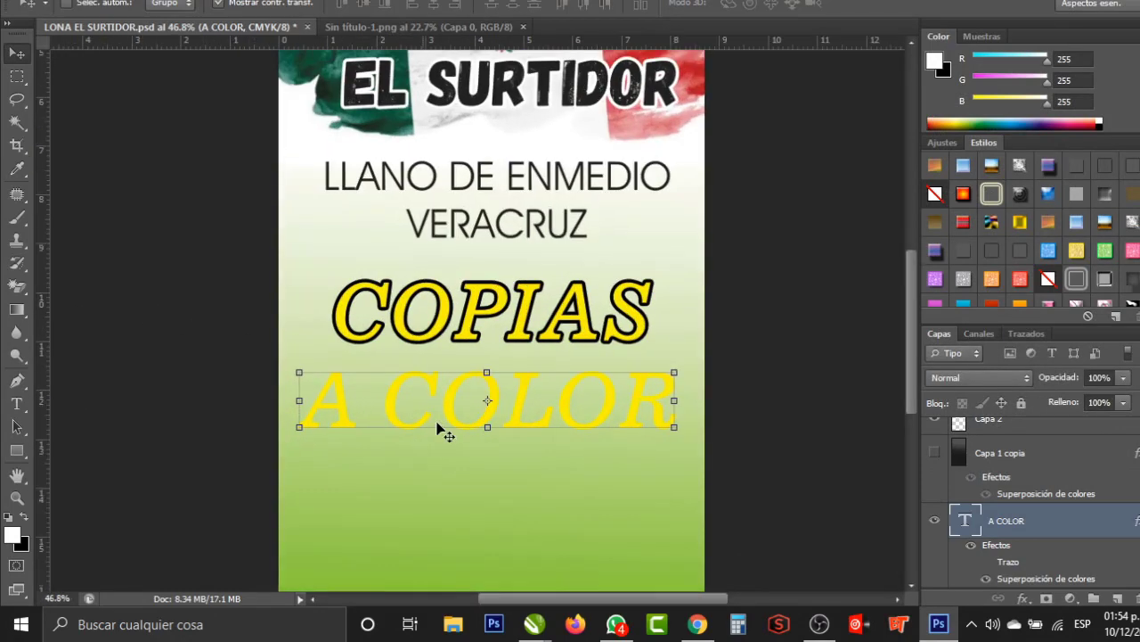
scroll(441, 429, up, 1)
click(13, 126)
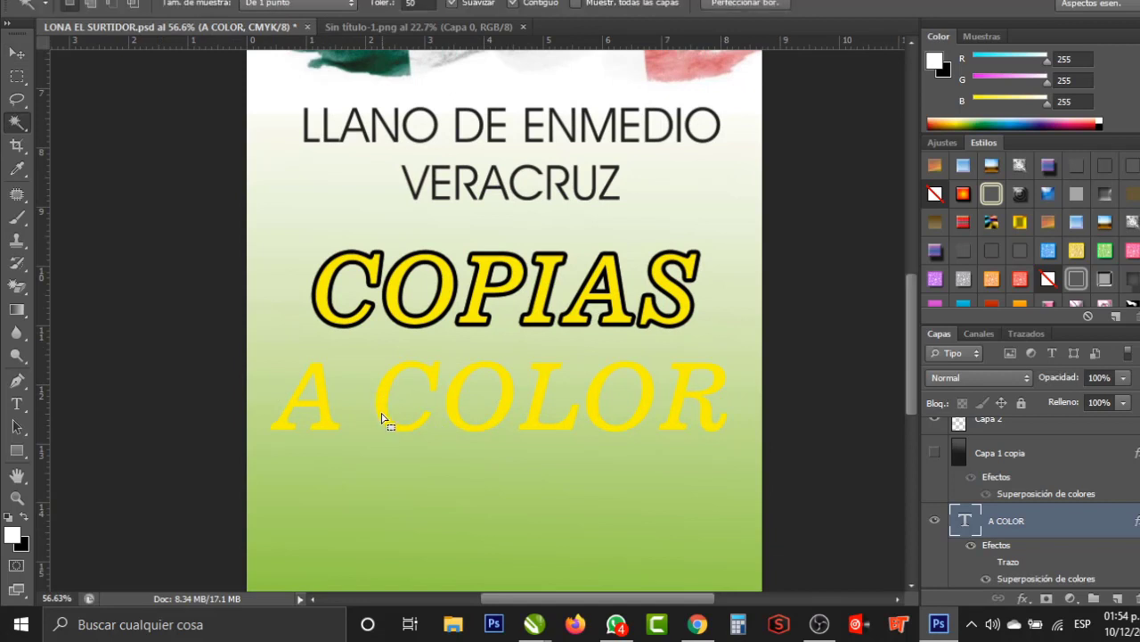
Select the C of A COLOR and fill it magenta (M100) with a Color uniforme layer
click(383, 405)
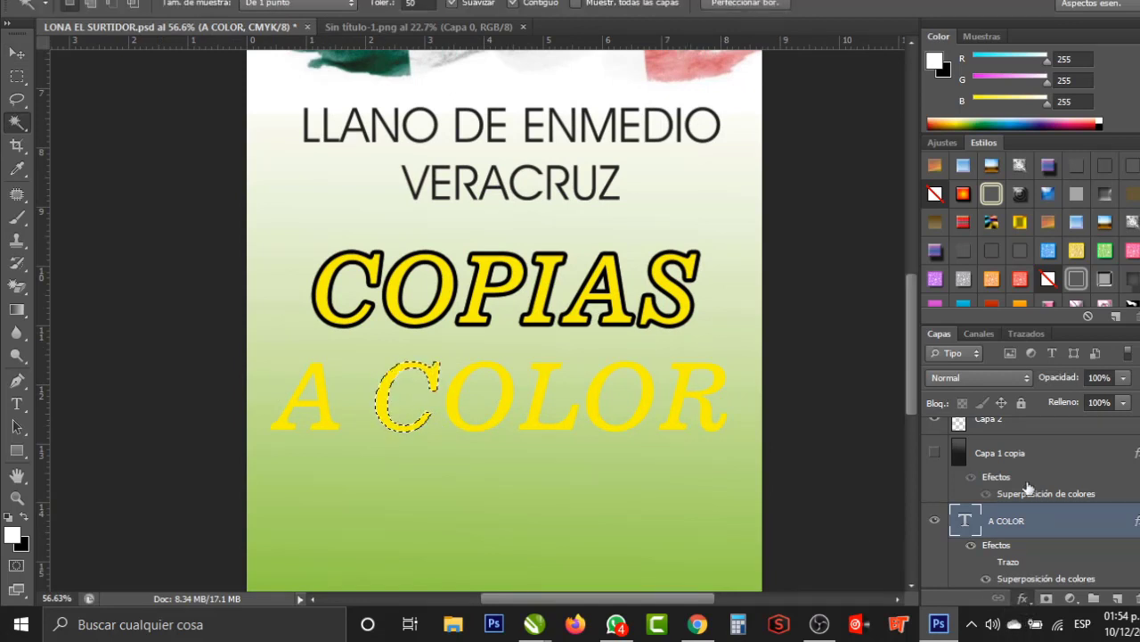
click(1024, 599)
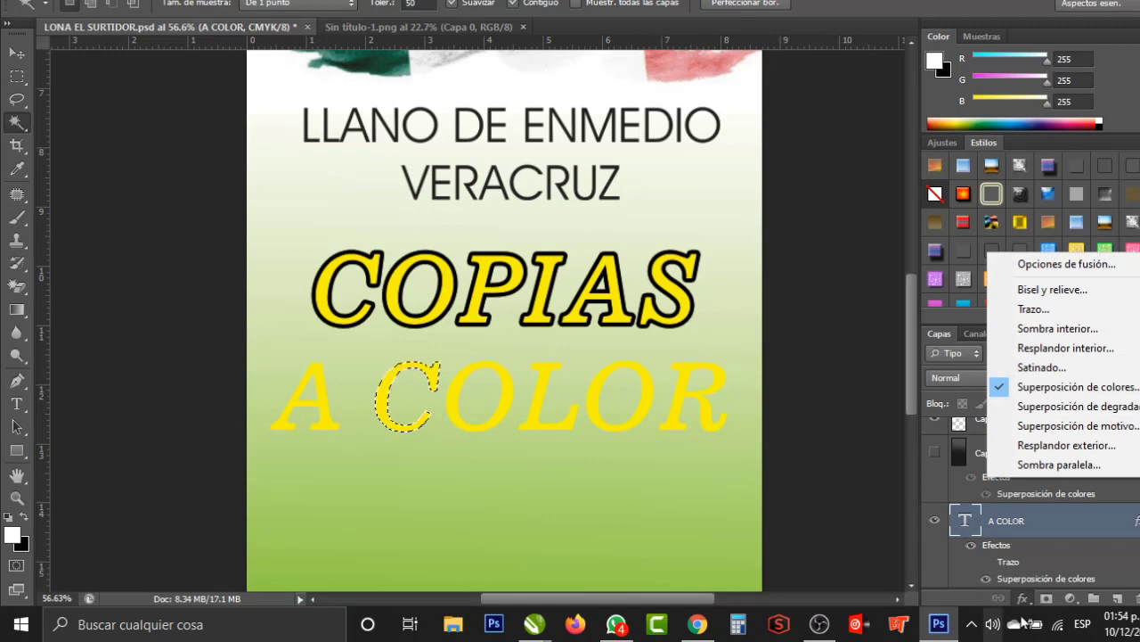
click(1078, 599)
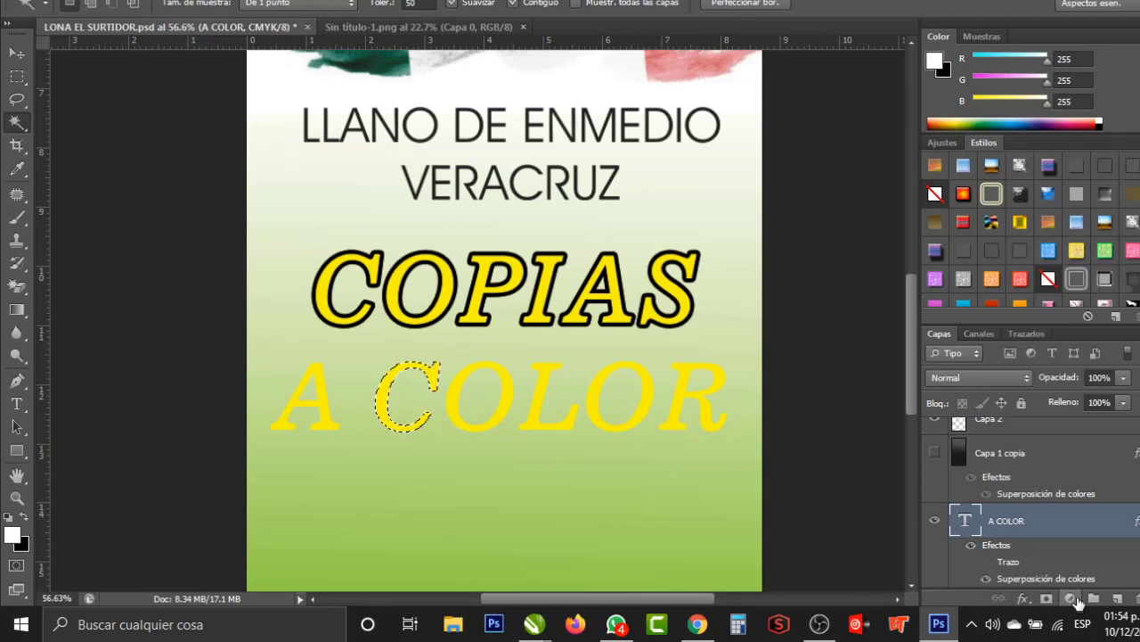
click(1070, 597)
click(1055, 202)
key(Tab)
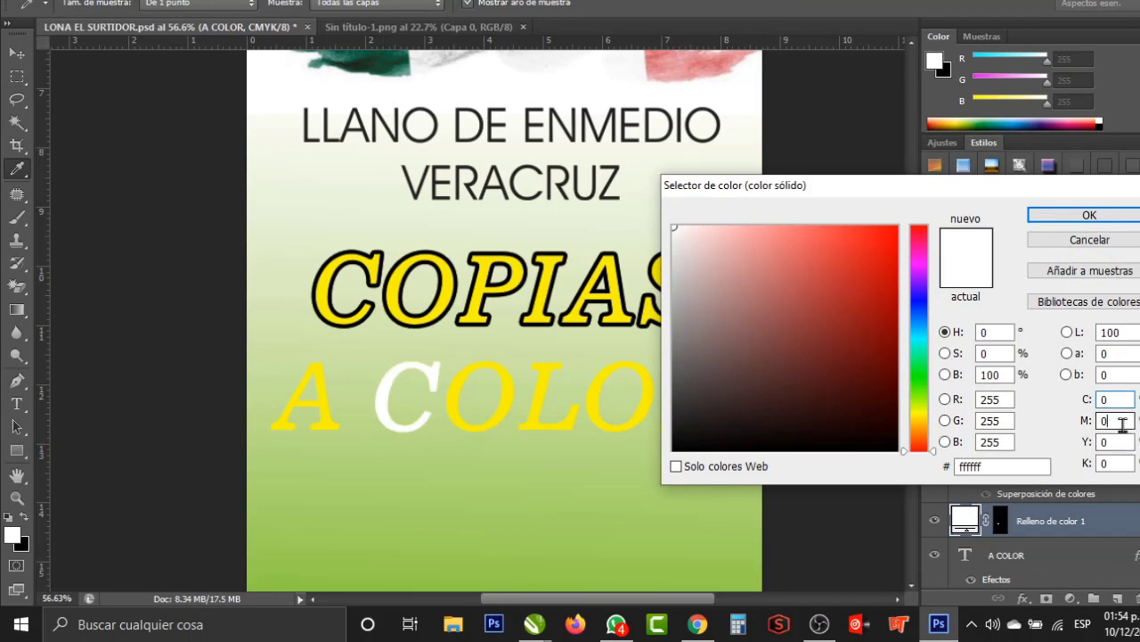
text(100)
key(Tab)
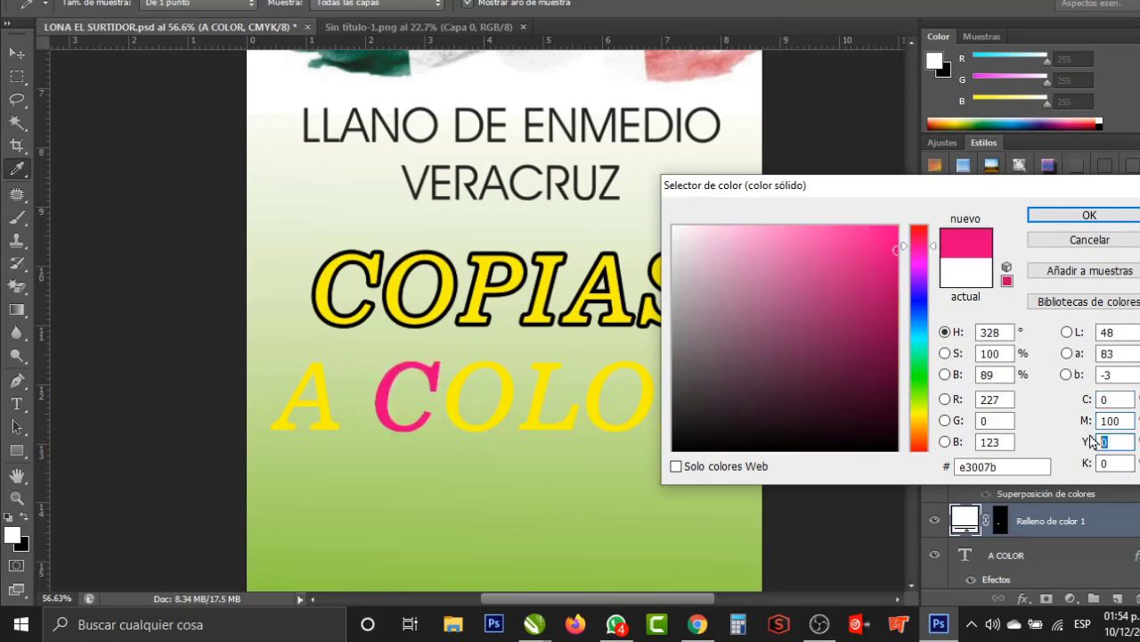
click(1103, 219)
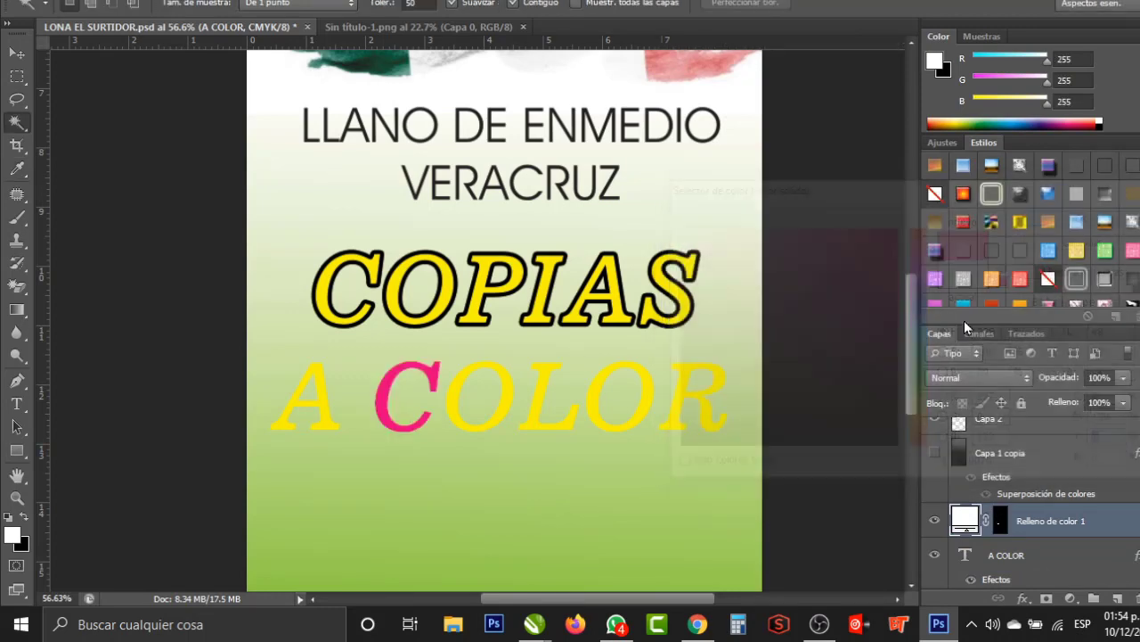
Select the first O and fill it cyan (C100) with another colour fill layer
click(479, 423)
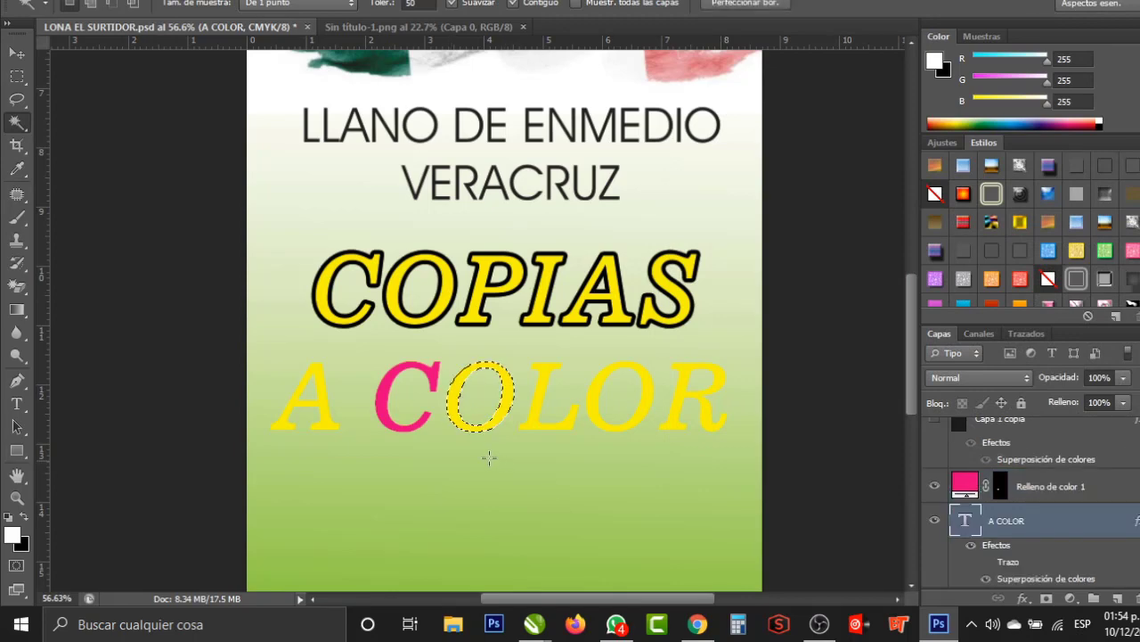
click(1070, 598)
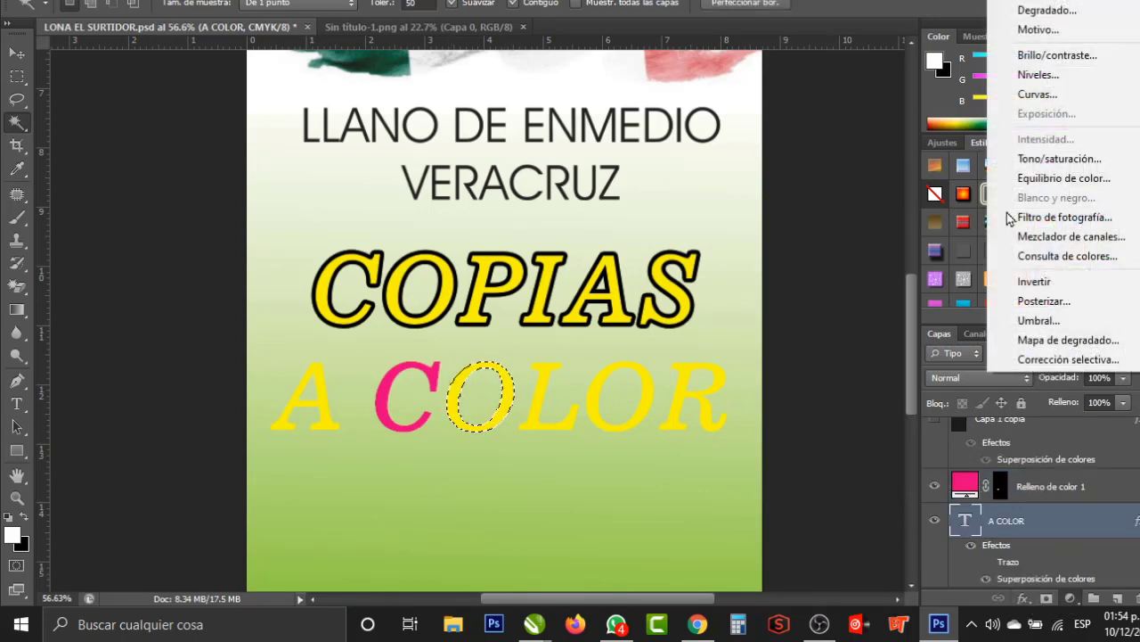
click(1034, 5)
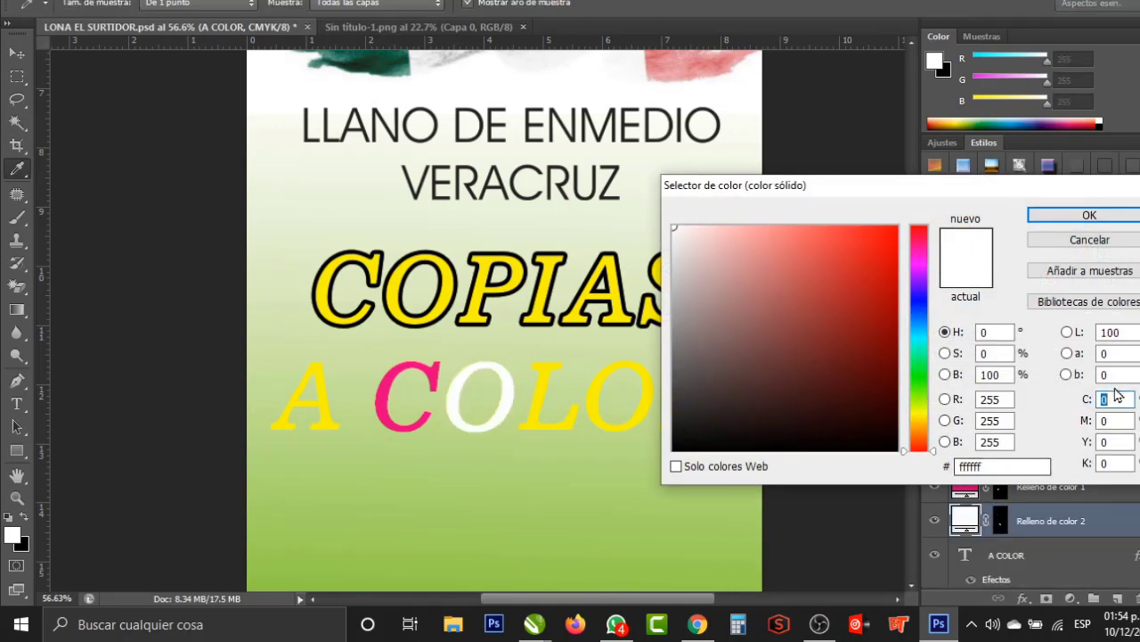
text(100)
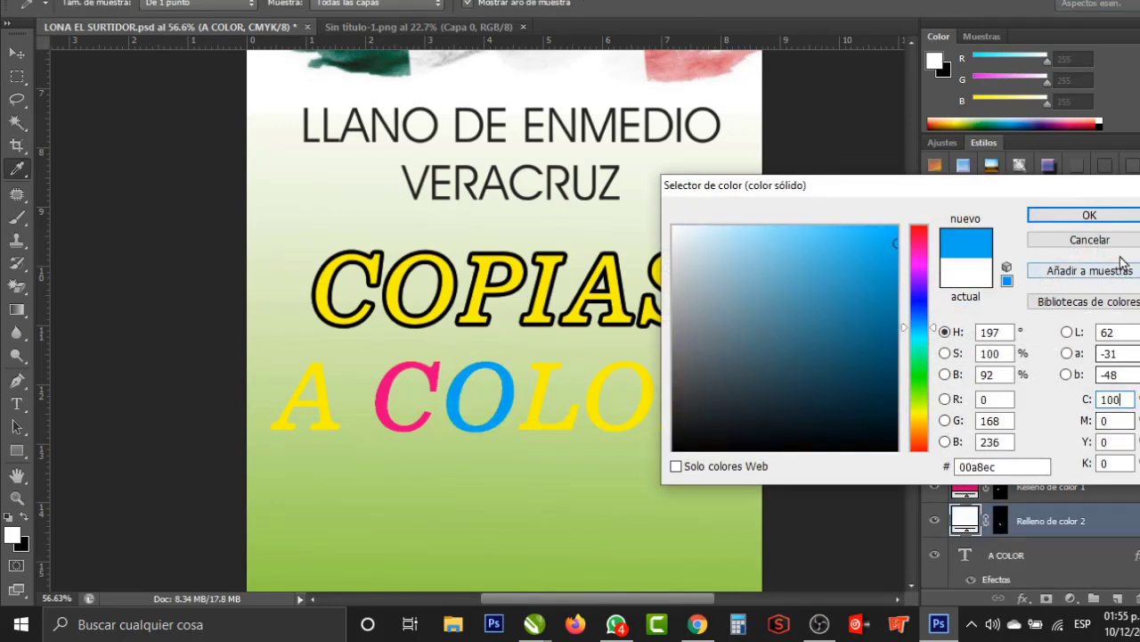
click(1088, 215)
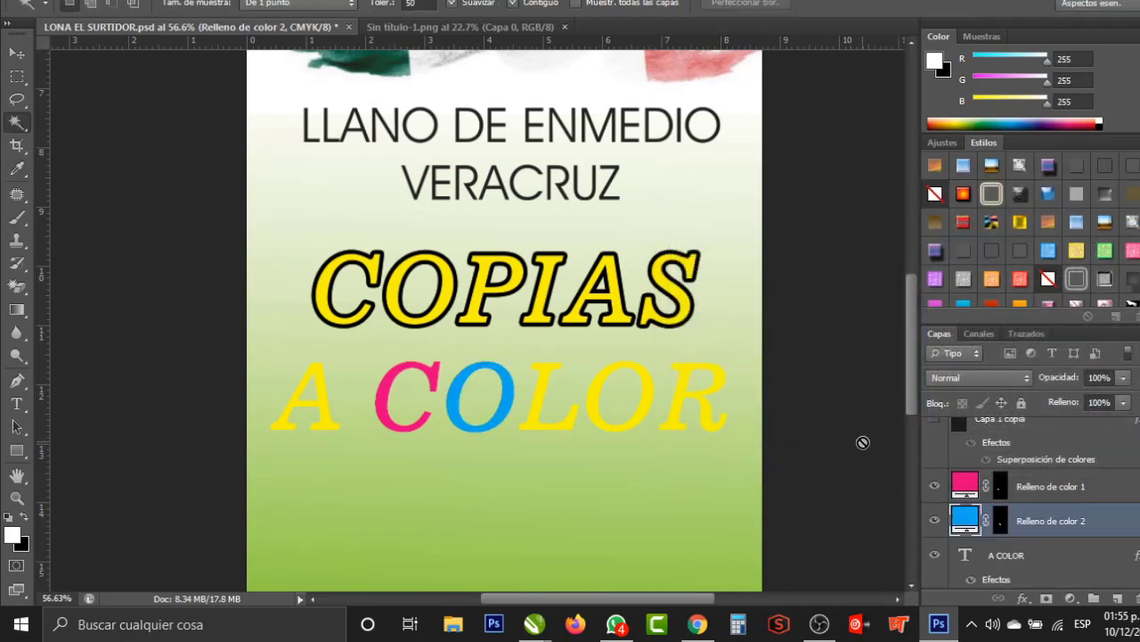
click(1012, 560)
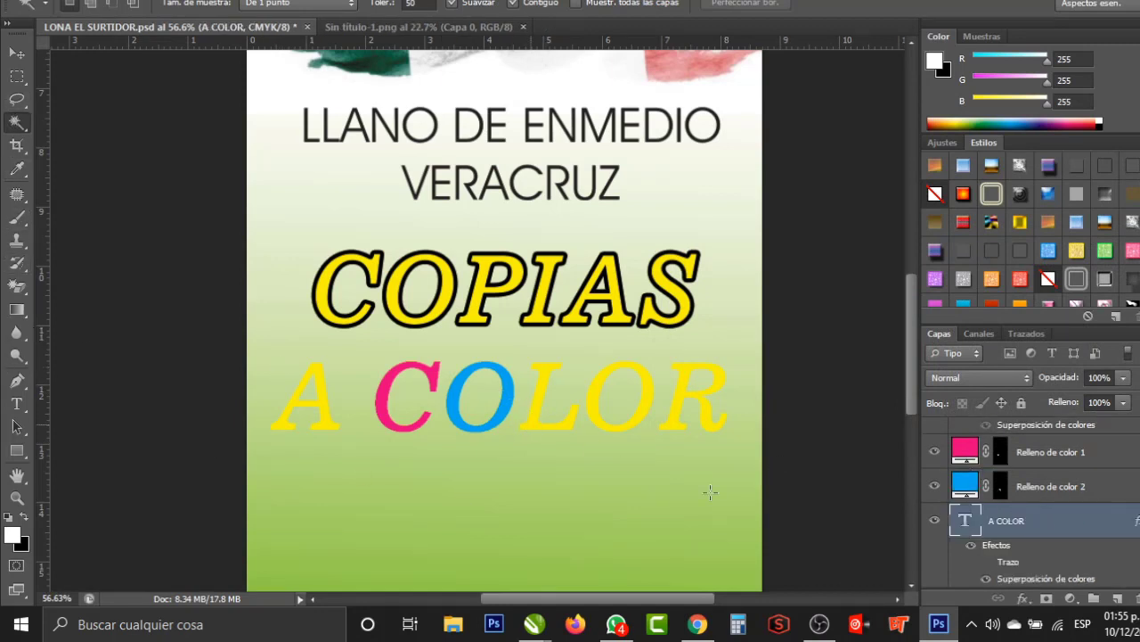
Select the L of A COLOR and add a Color uniforme fill layer, entering CMYK values
click(534, 417)
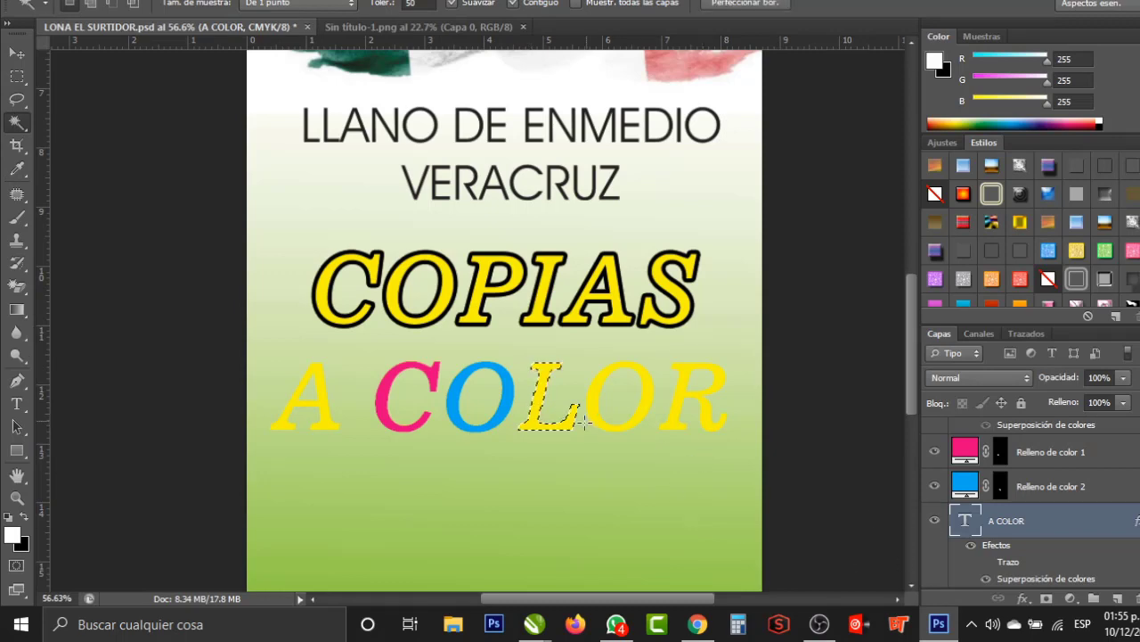
click(1070, 598)
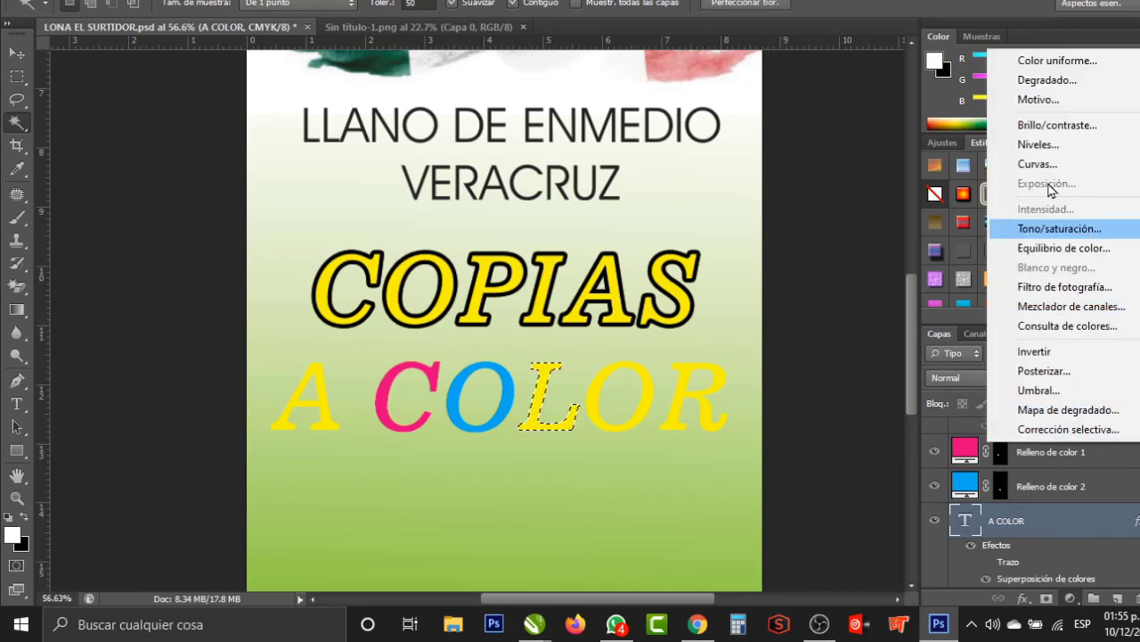
click(1036, 62)
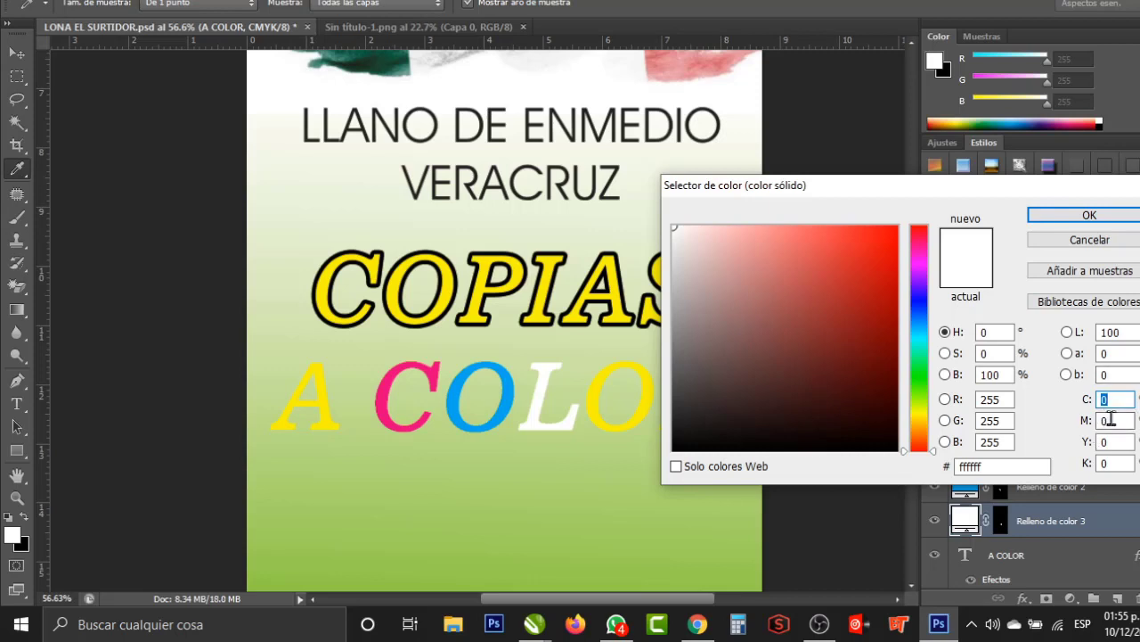
text(100)
key(Tab)
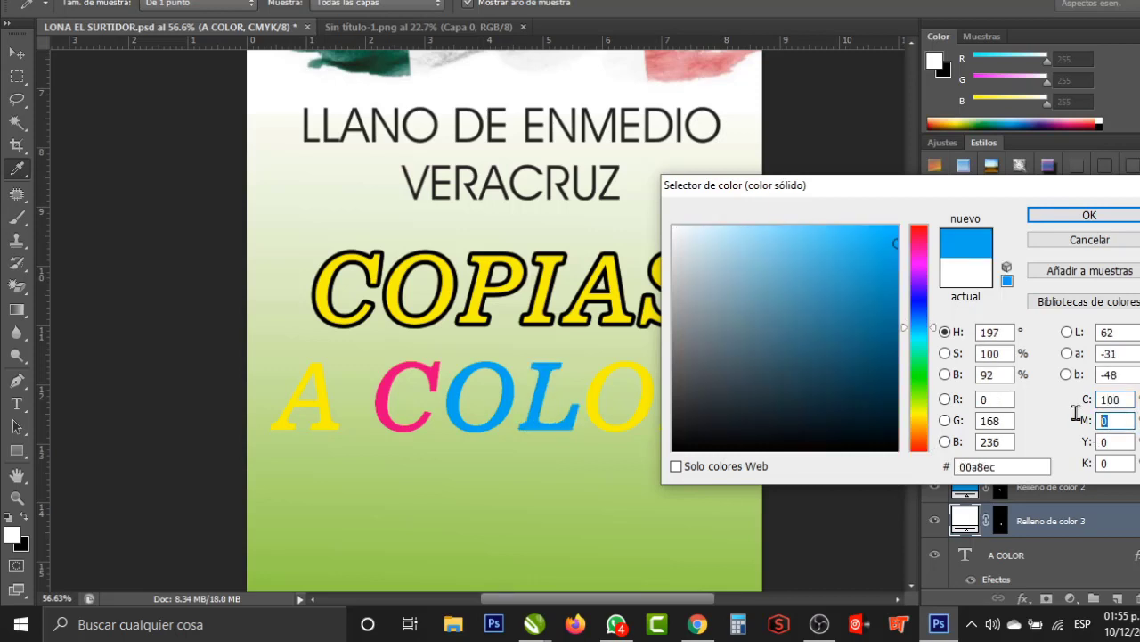
text(100)
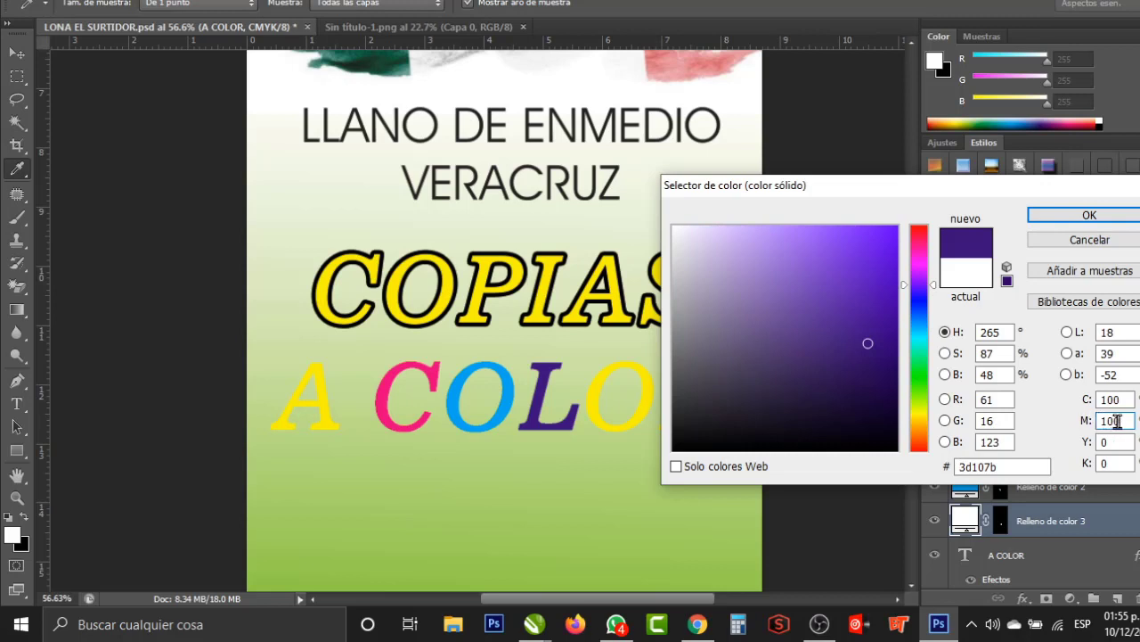
Correct the L's fill to green C100 M0 Y100 and accept it
double_click(1130, 424)
text(0)
key(Tab)
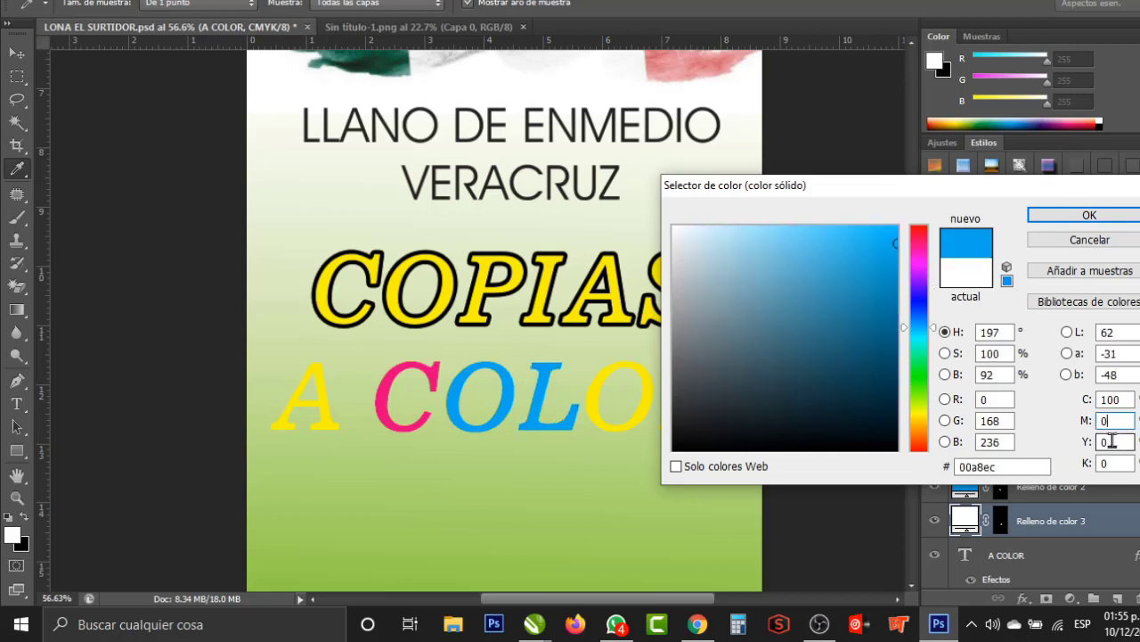
text(100)
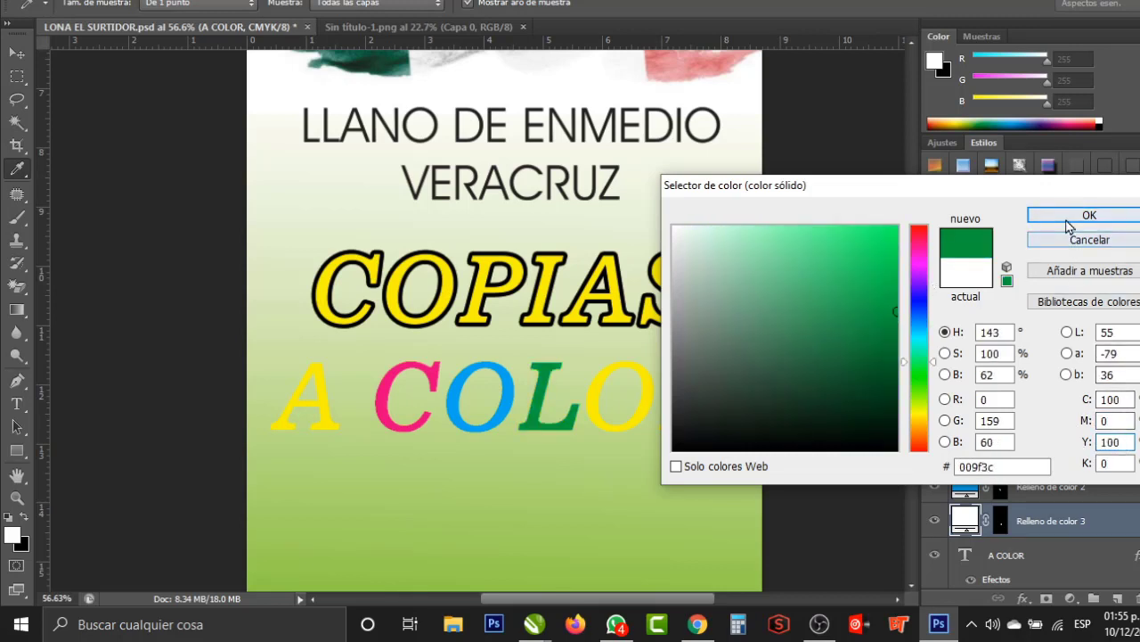
click(1065, 217)
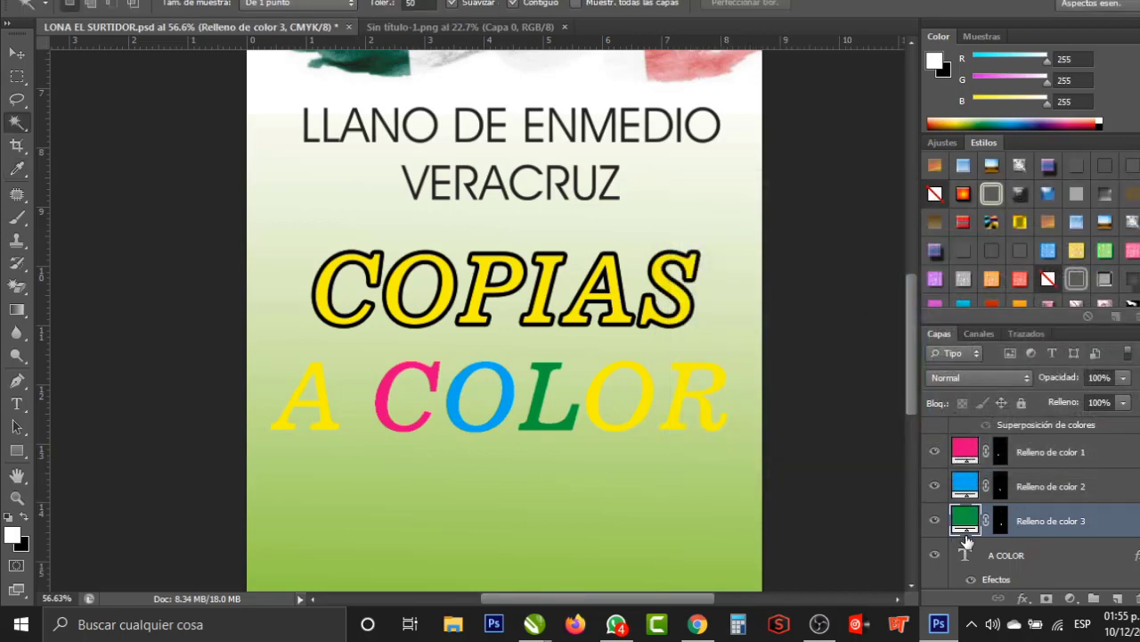
click(996, 555)
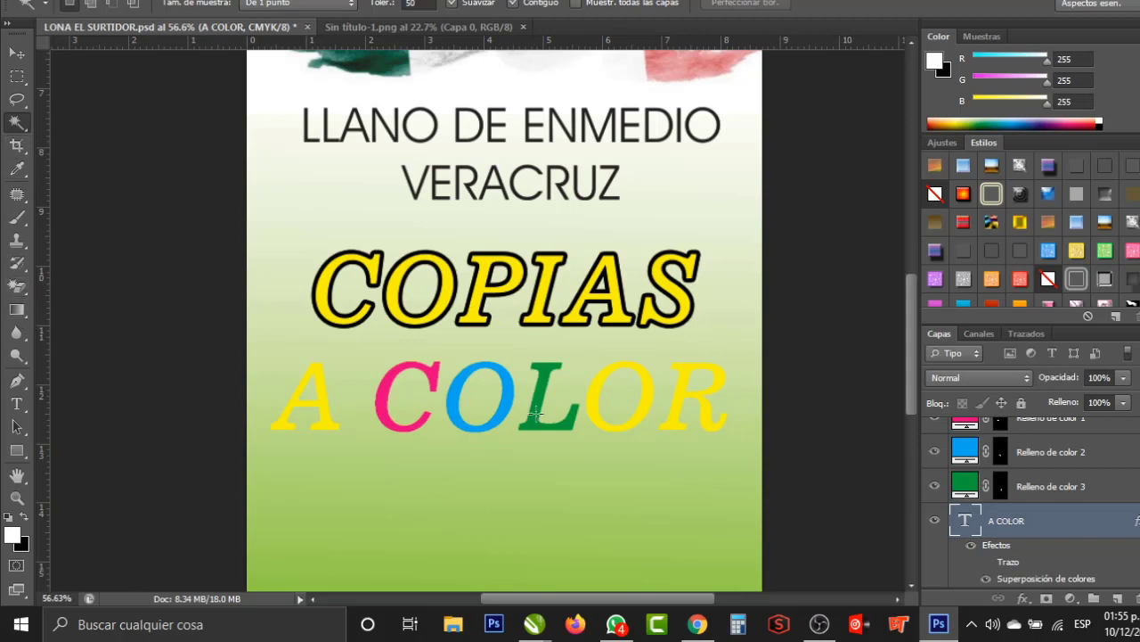
key(ctrl+shift+d)
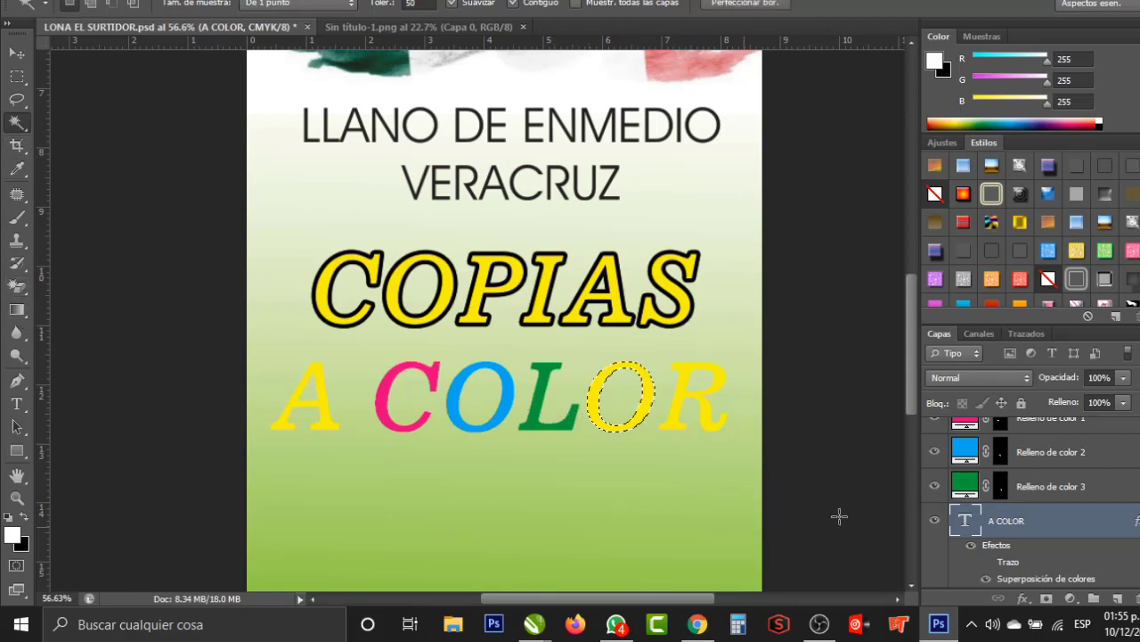
Fill the second O red (M100 Y100) with a fourth colour fill layer, Relleno de color 4
click(1070, 598)
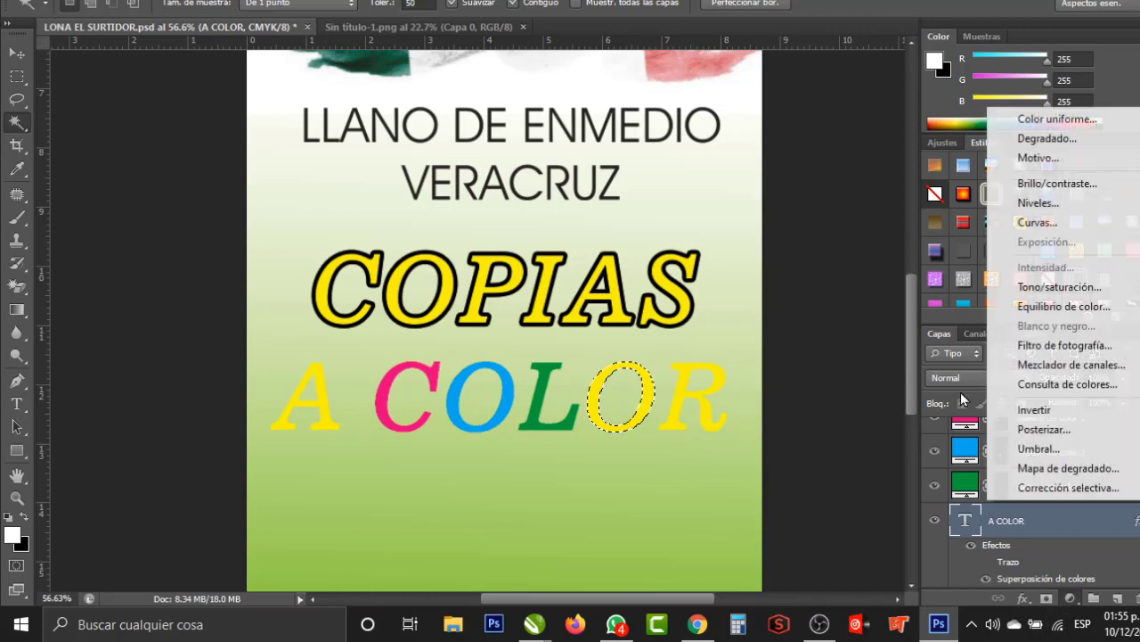
click(1023, 116)
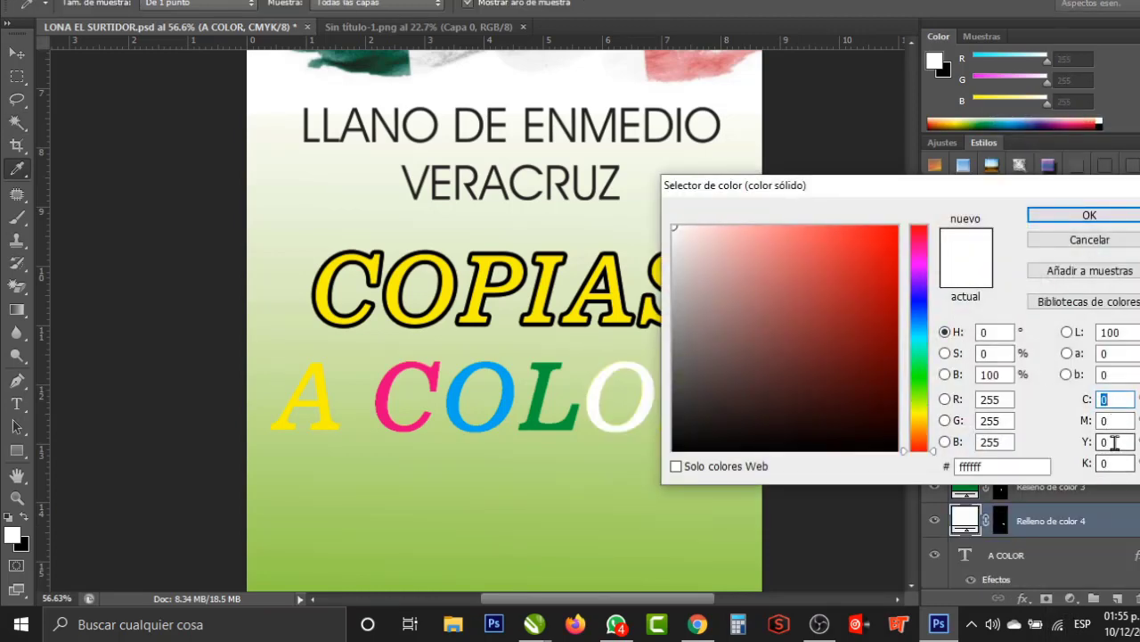
key(Tab)
key(Tab)
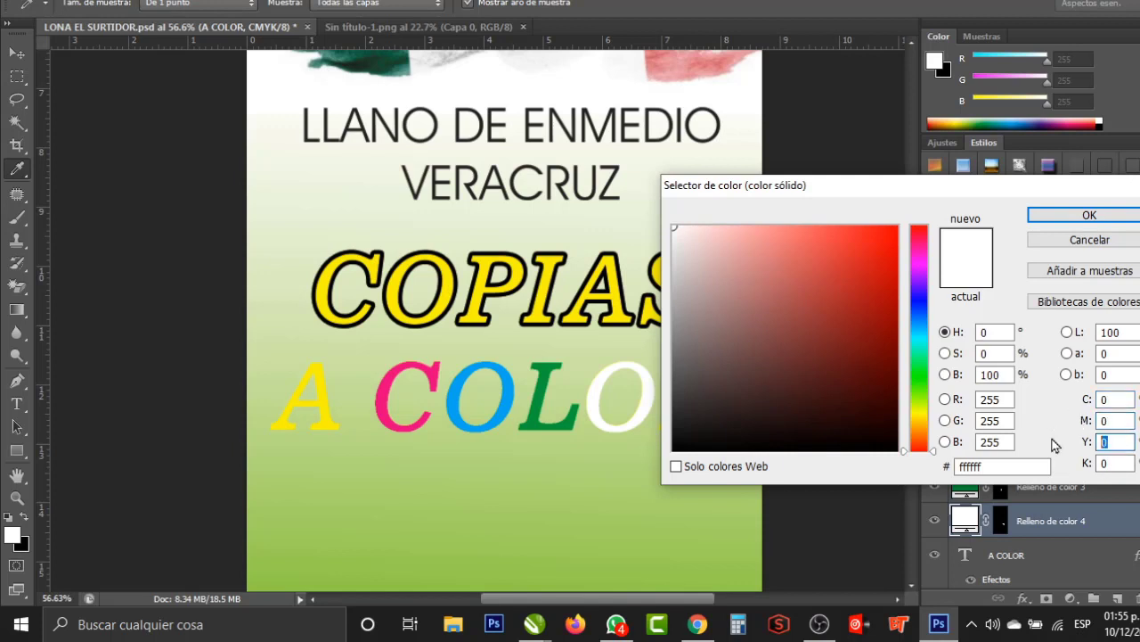
text(100)
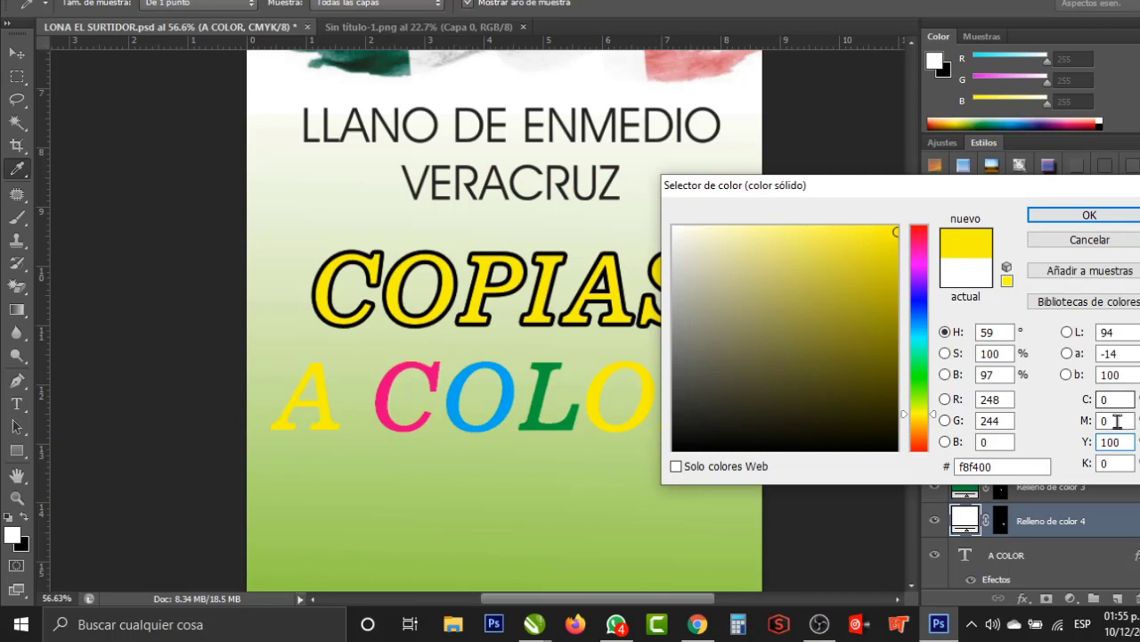
click(1116, 420)
text(100)
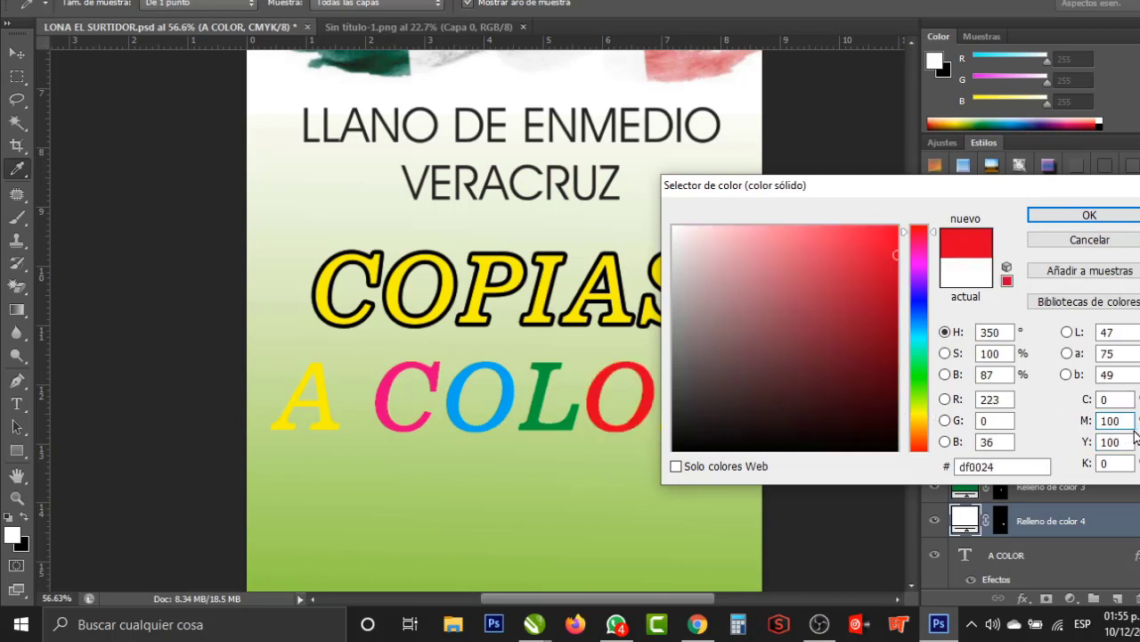
click(1065, 218)
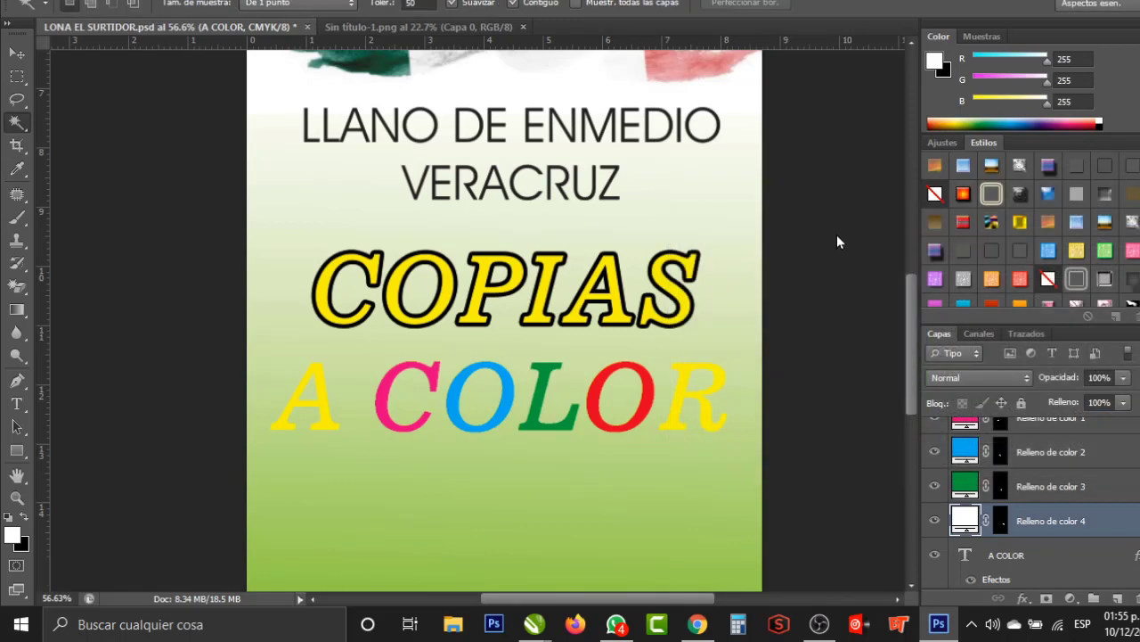
click(1029, 564)
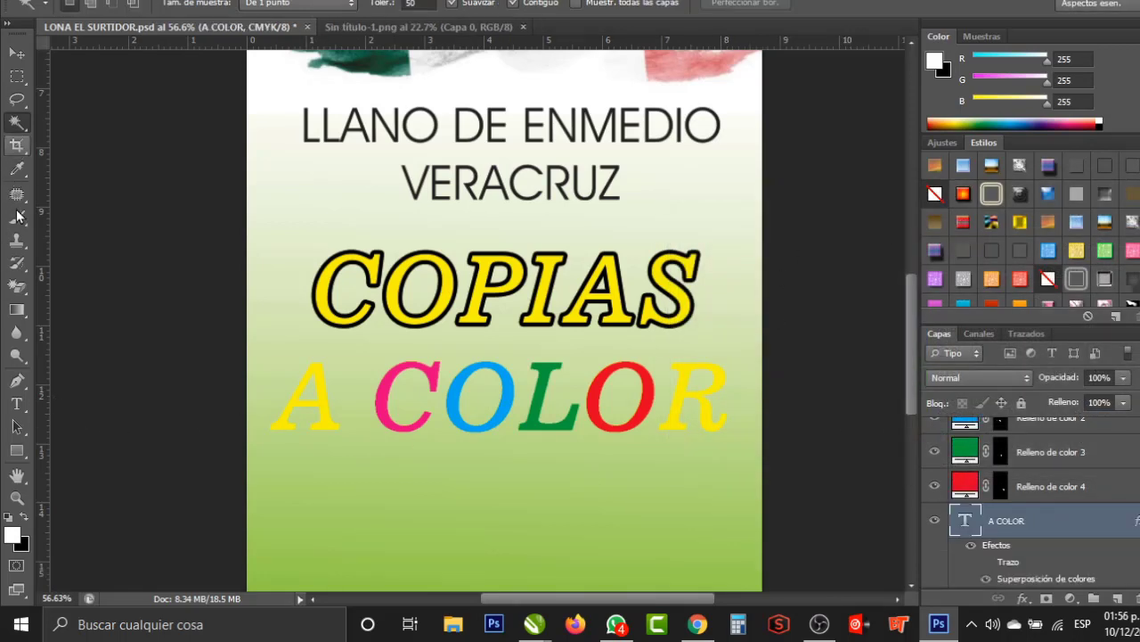
Select the R of A COLOR and add a colour fill layer, entering initial CMYK values
click(695, 405)
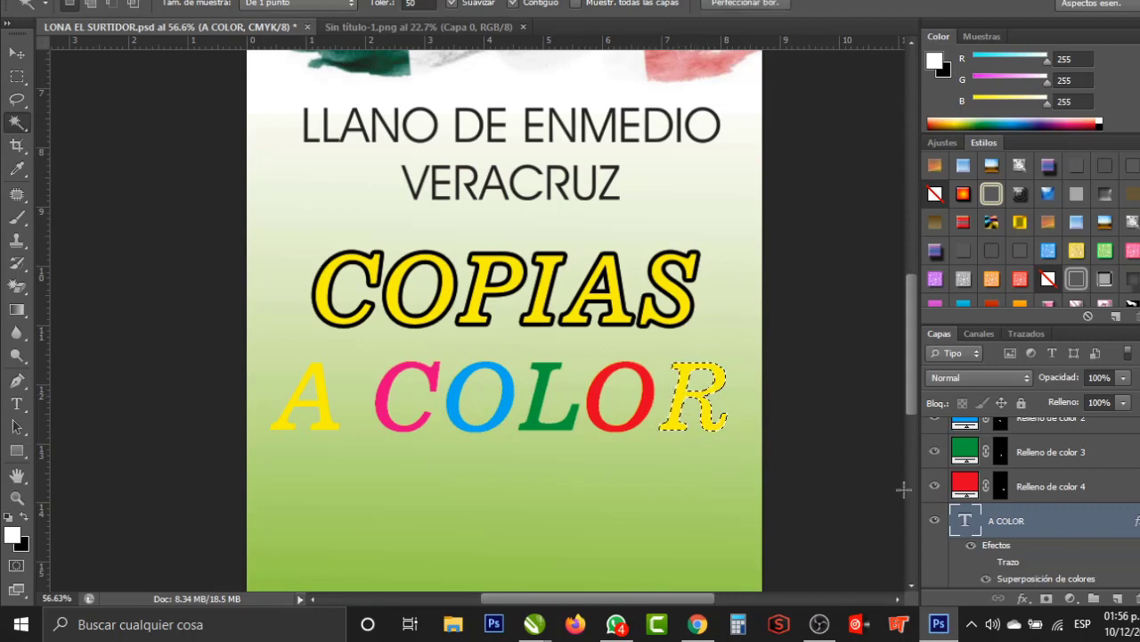
click(1072, 599)
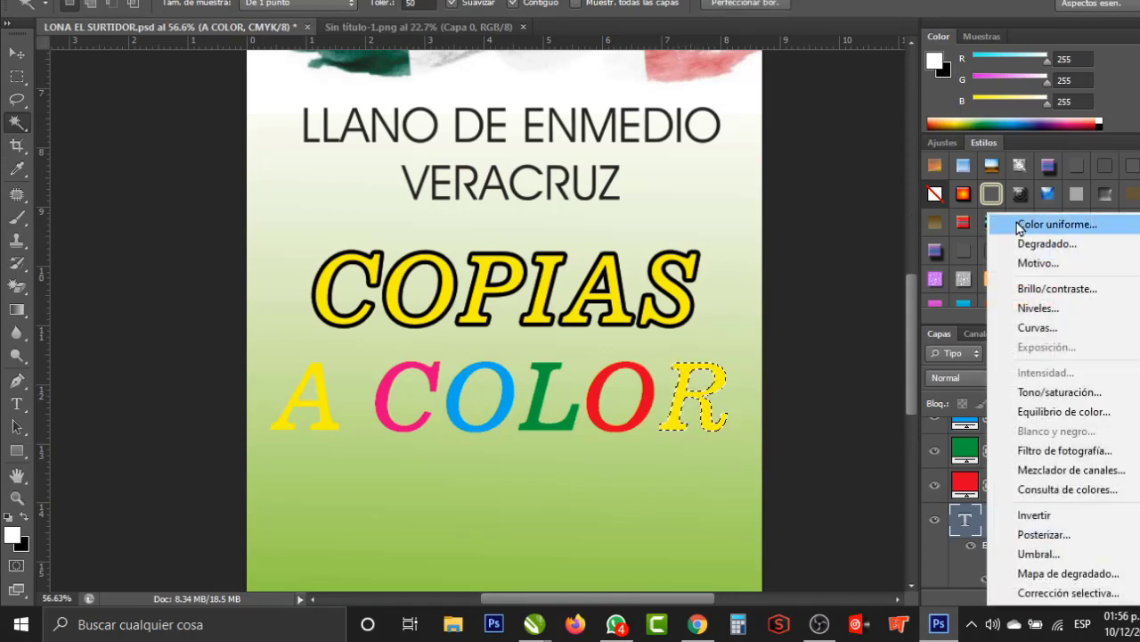
click(1020, 223)
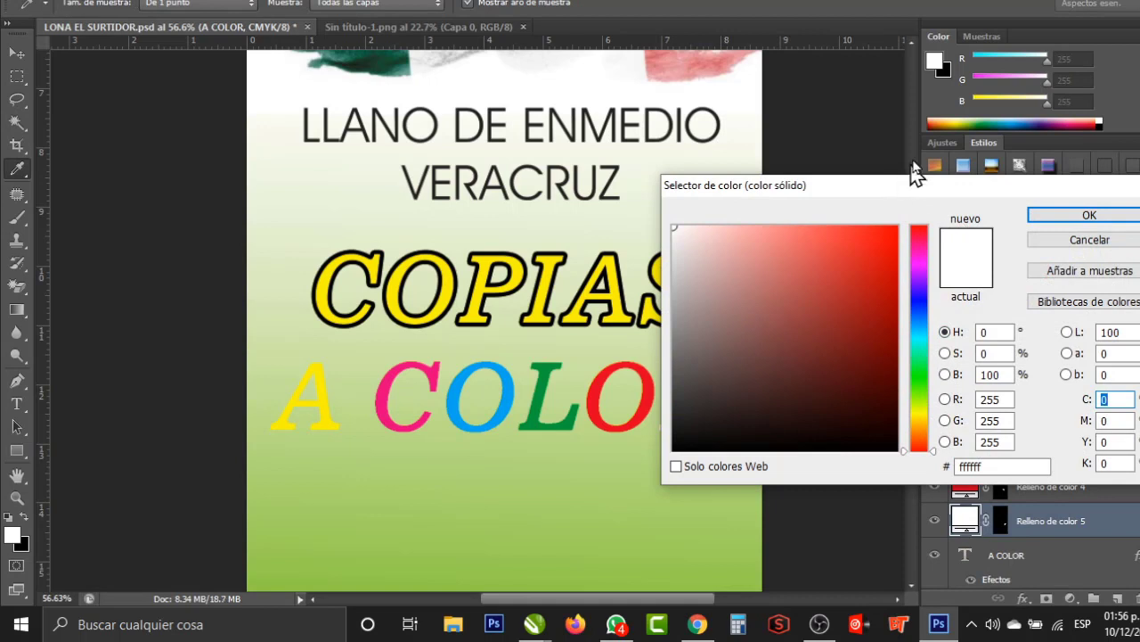
mouse_move(898, 189)
mouse_down()
mouse_move(914, 61)
mouse_move(899, 37)
mouse_up()
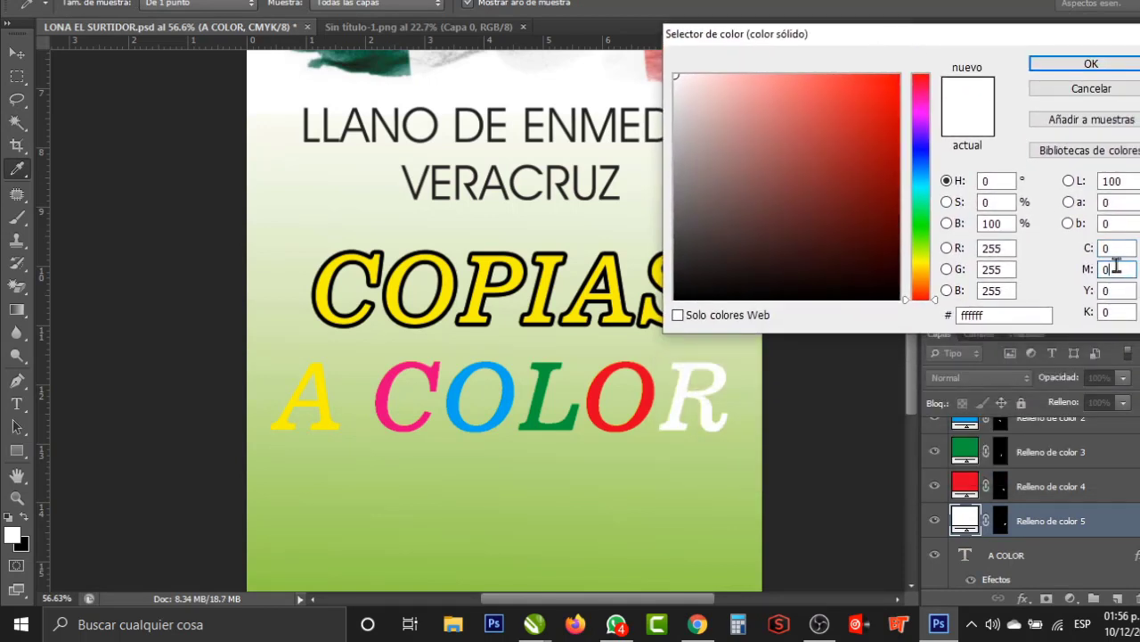
text(100)
key(Tab)
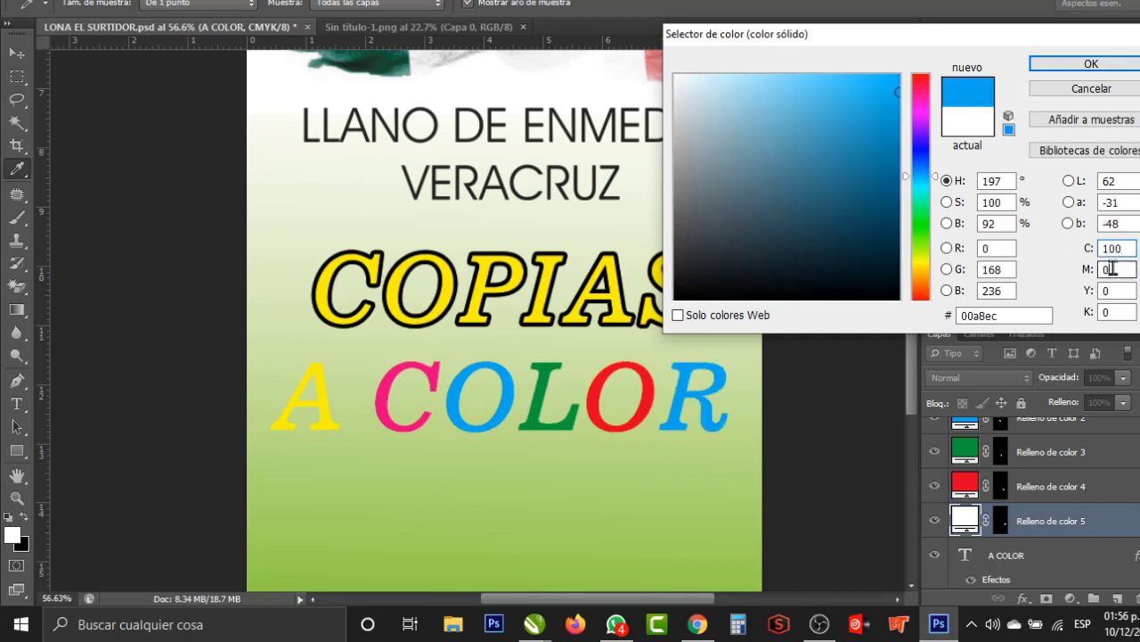
text(100)
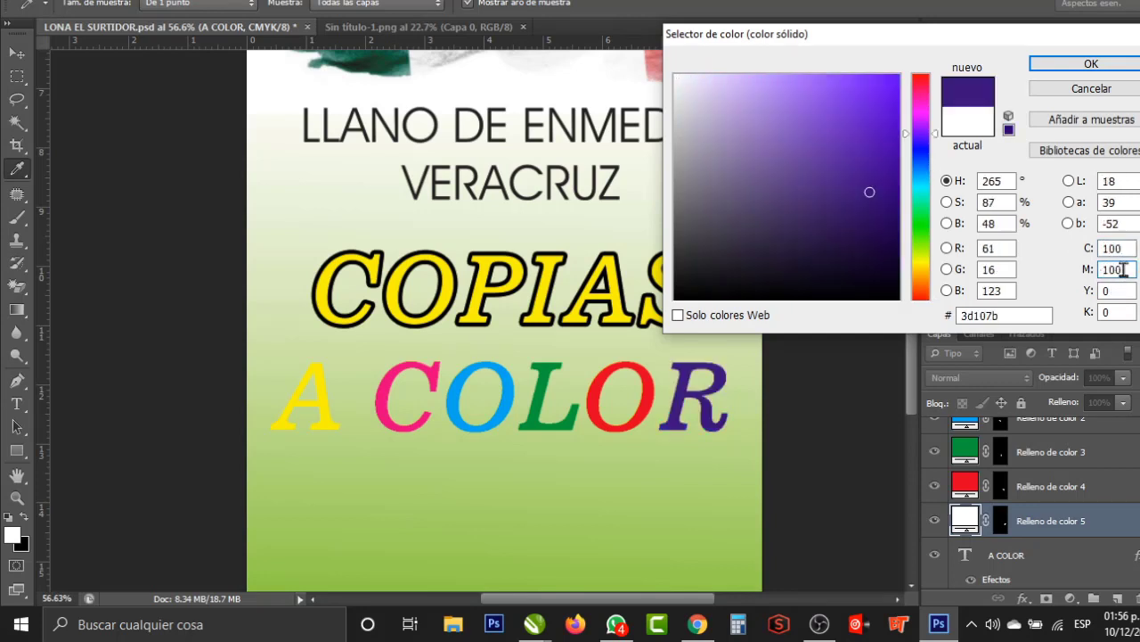
Correct the R's fill to purple C50 M100 Y0 K0 and confirm it
double_click(1124, 270)
text(0)
key(Tab)
text(100)
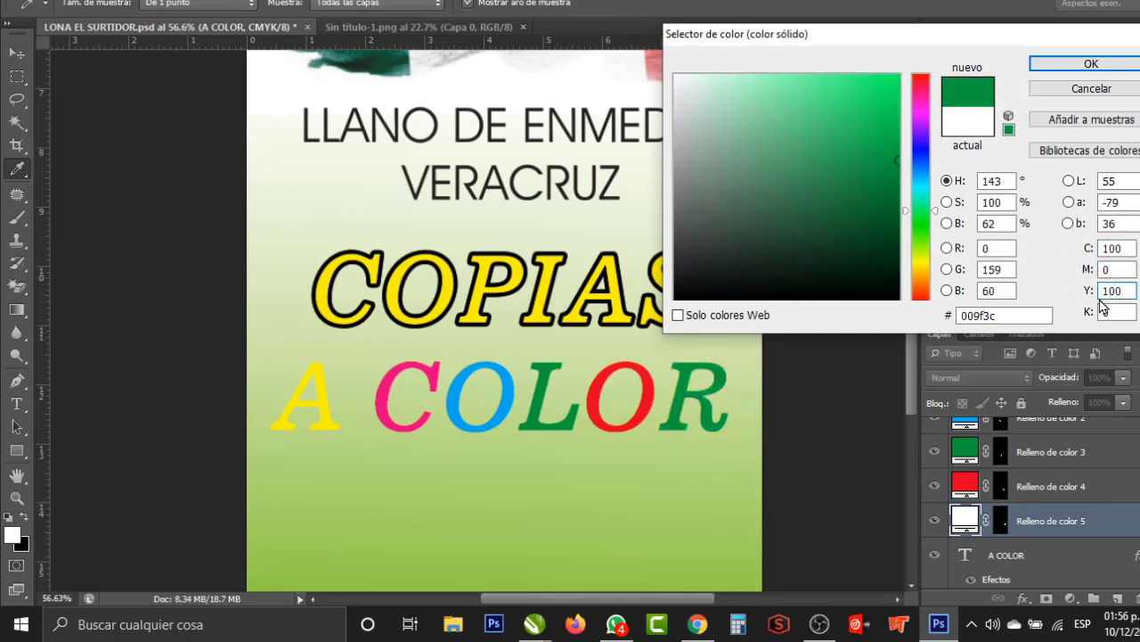
double_click(1113, 291)
text(0)
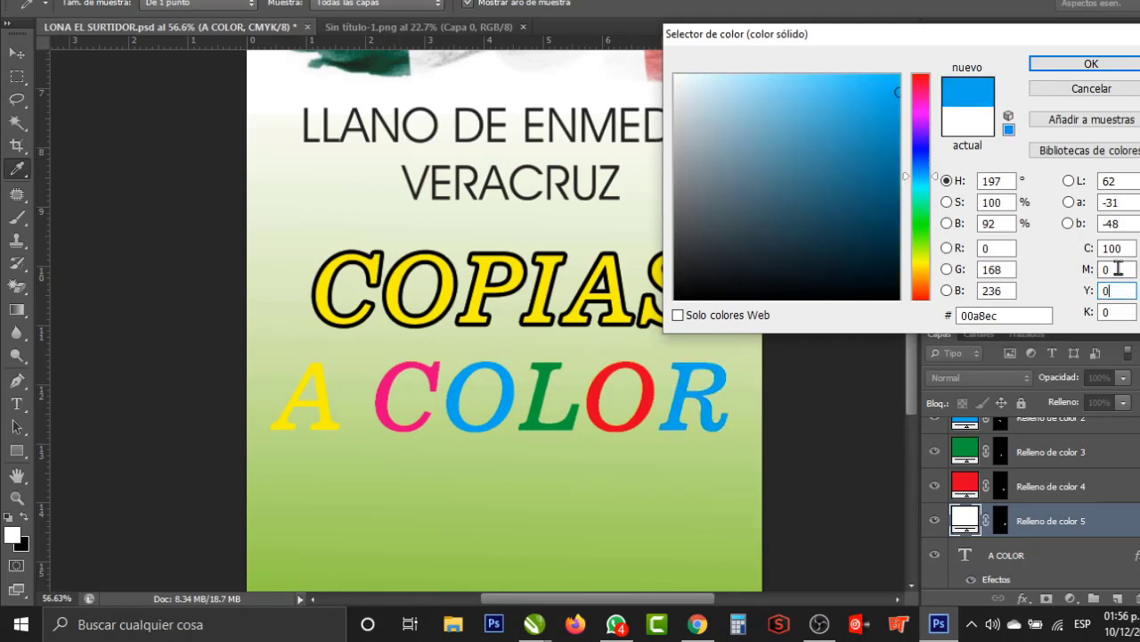
double_click(1114, 249)
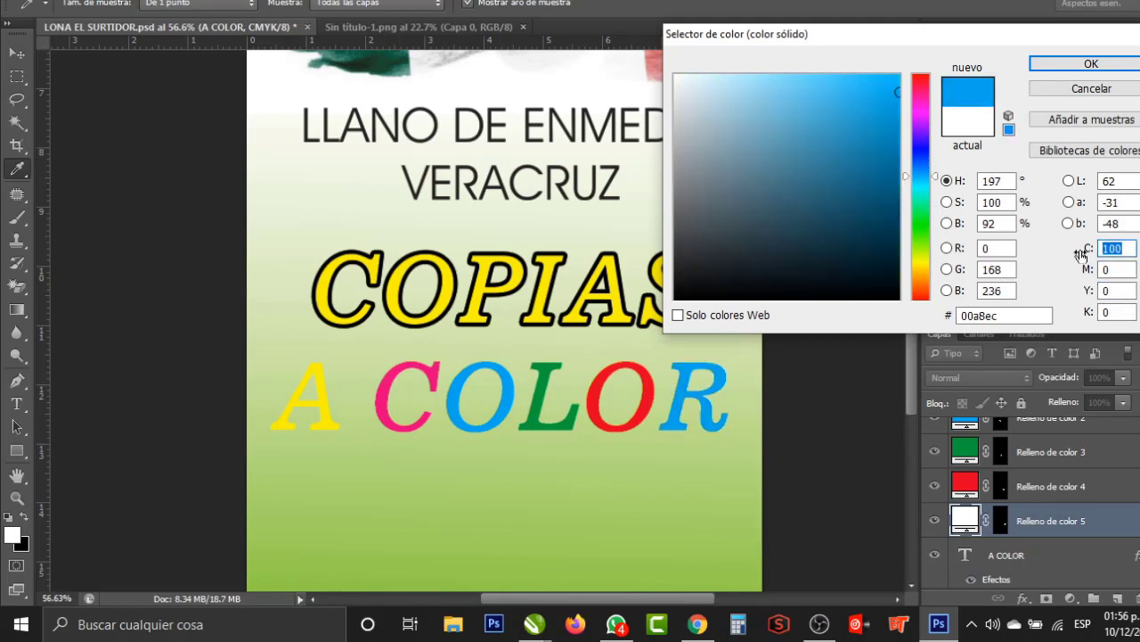
text(50)
double_click(1114, 270)
text(100)
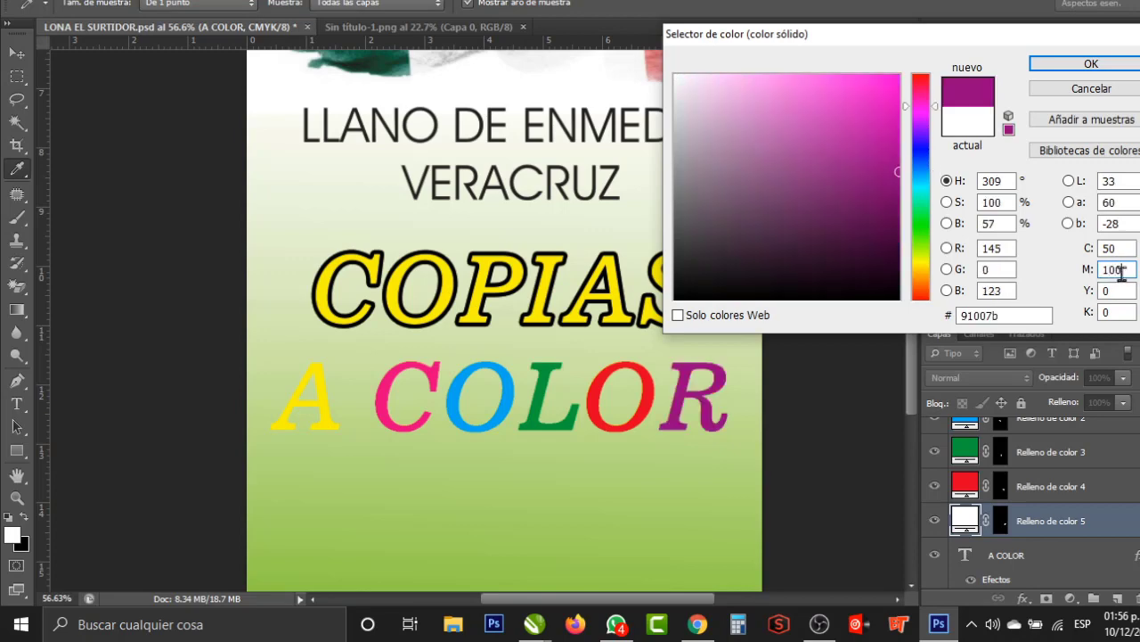
click(1089, 63)
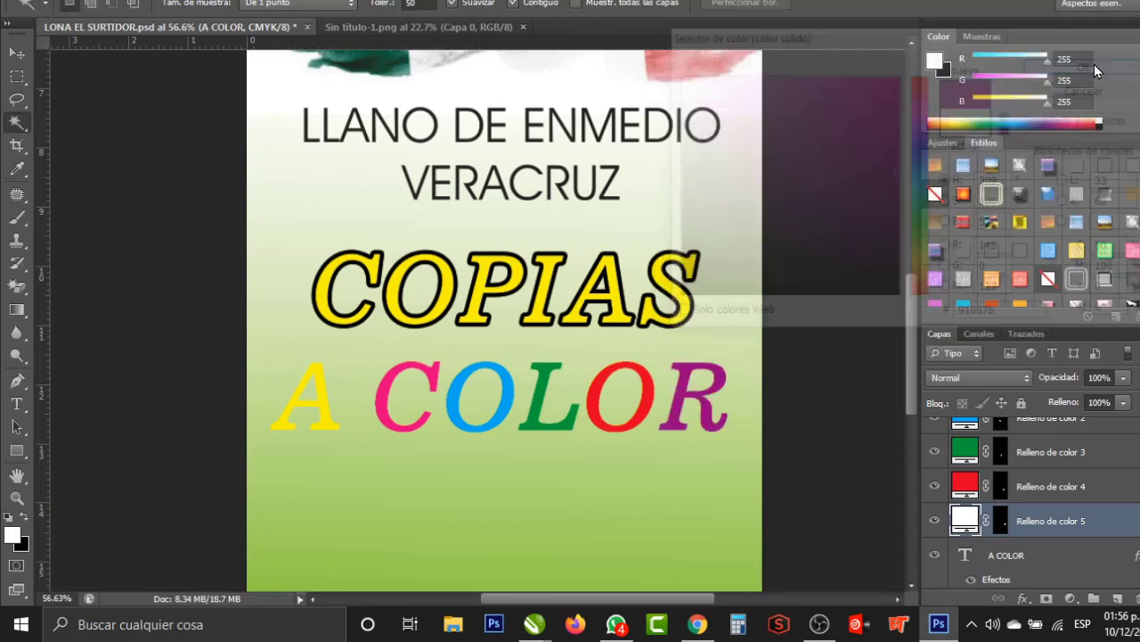
click(16, 53)
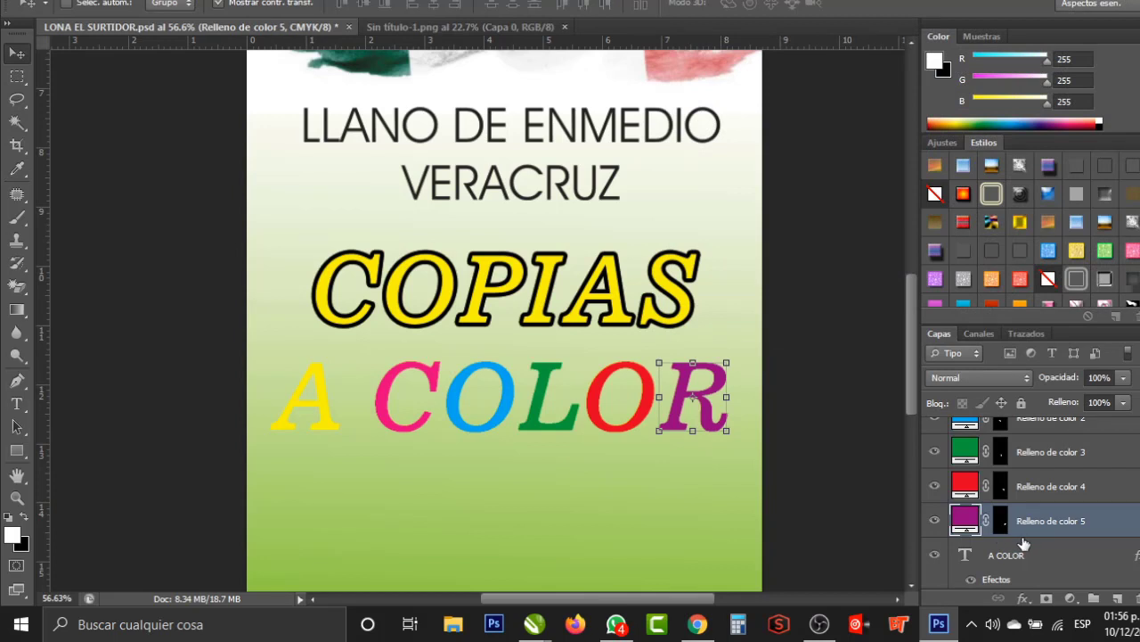
Merge the fill layers Relleno de color 1–5 for the letters C, O, L, O, R into one layer
scroll(1025, 542, up, 1)
scroll(1026, 540, up, 1)
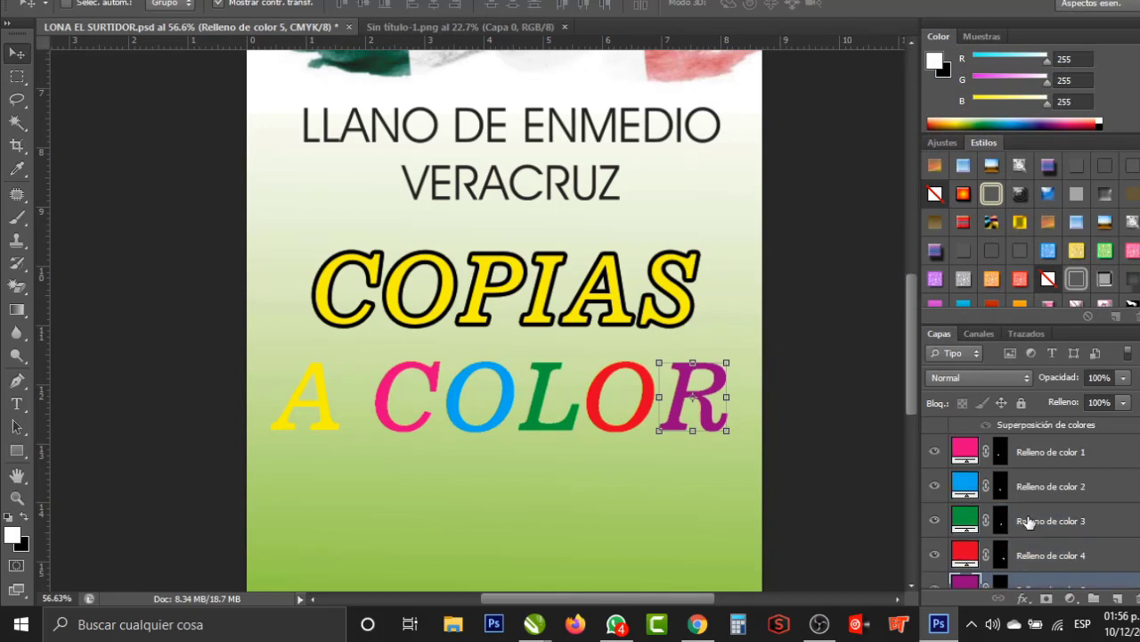
click(1051, 459)
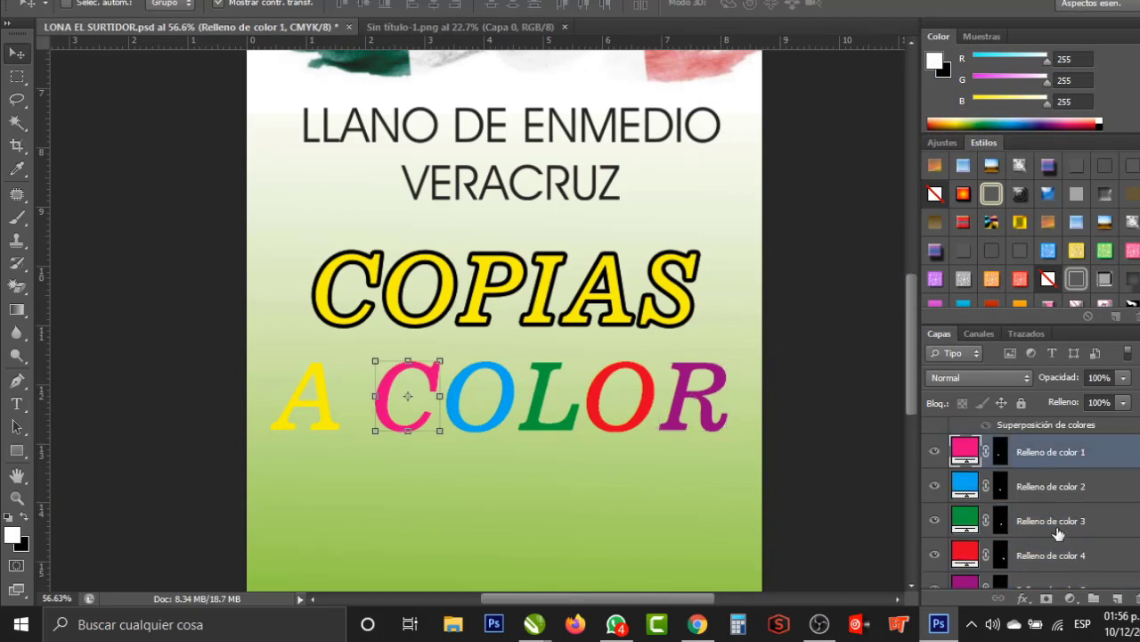
scroll(1057, 561, down, 1)
shift+click(1057, 561)
right_click(1056, 561)
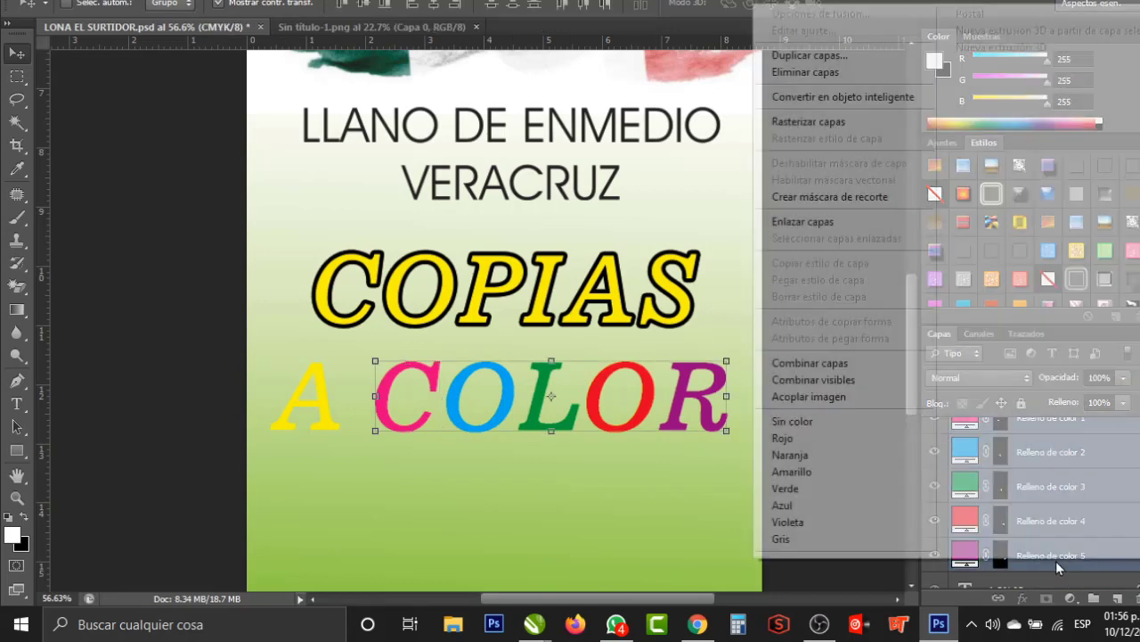
click(821, 367)
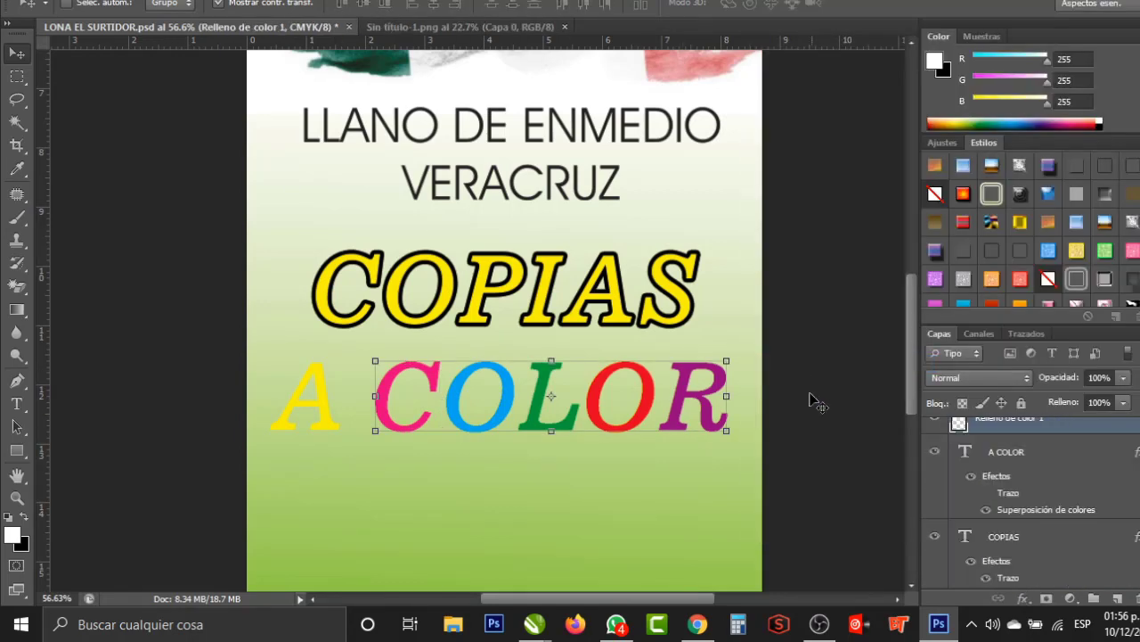
click(1022, 598)
Give the merged COLOR letters a white 9 px stroke, then select the A COLOR layer
click(876, 503)
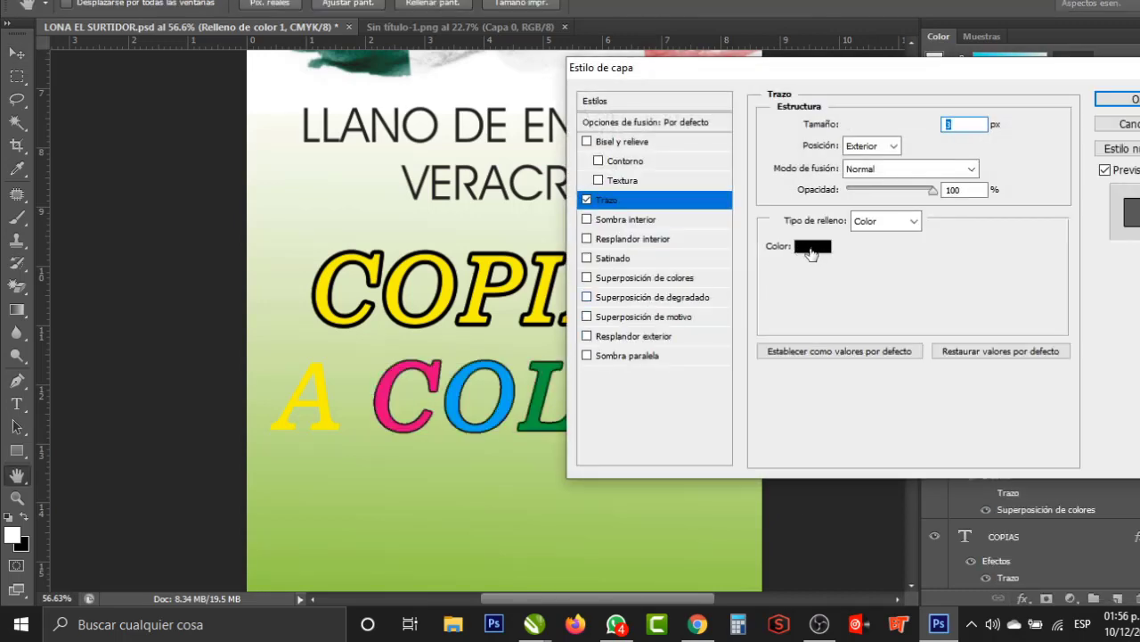
click(801, 253)
click(677, 77)
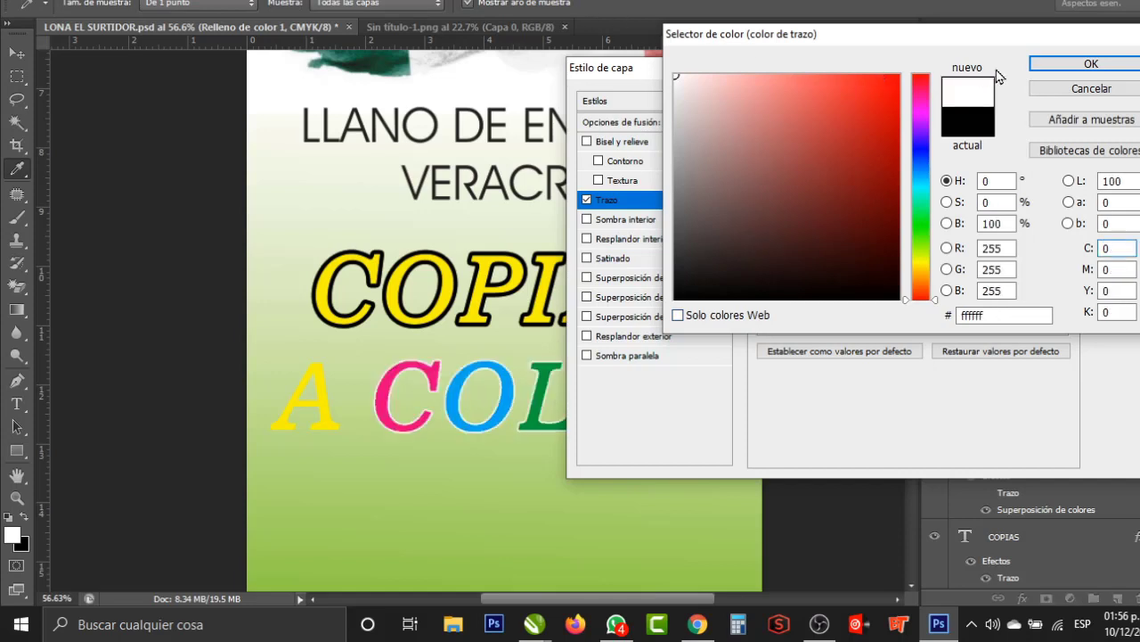
click(1049, 64)
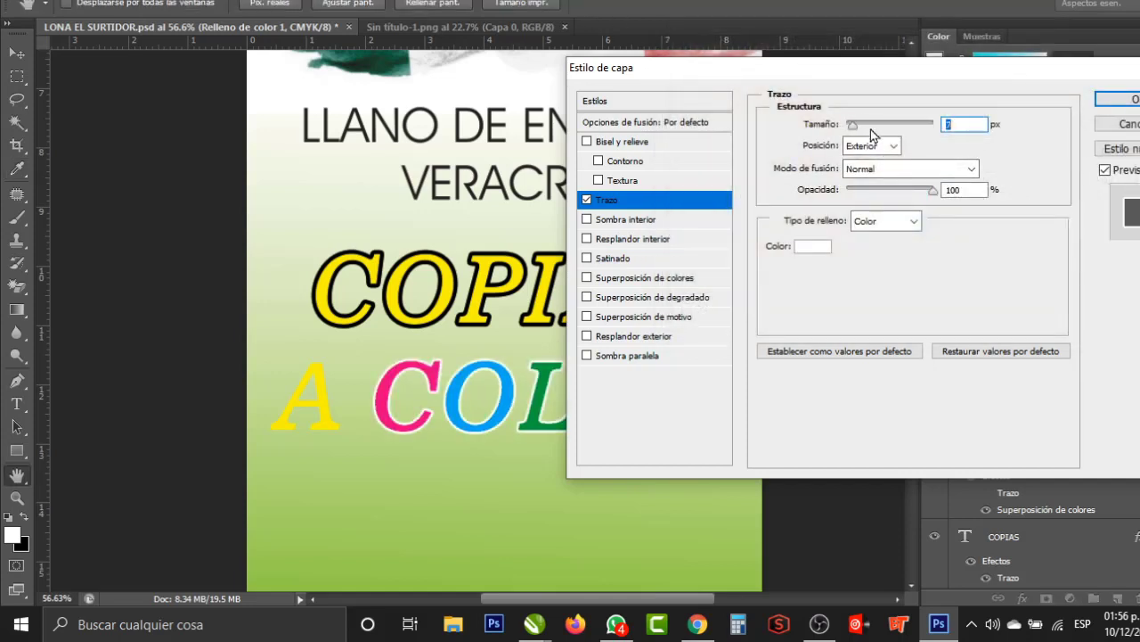
key(Up)
key(Up)
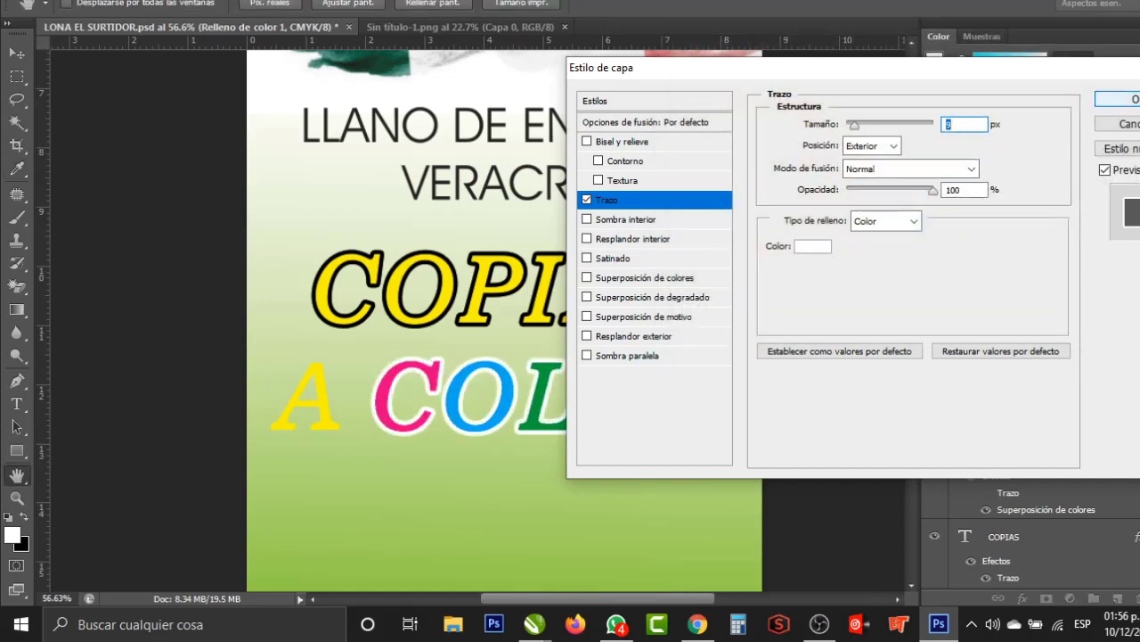
key(Return)
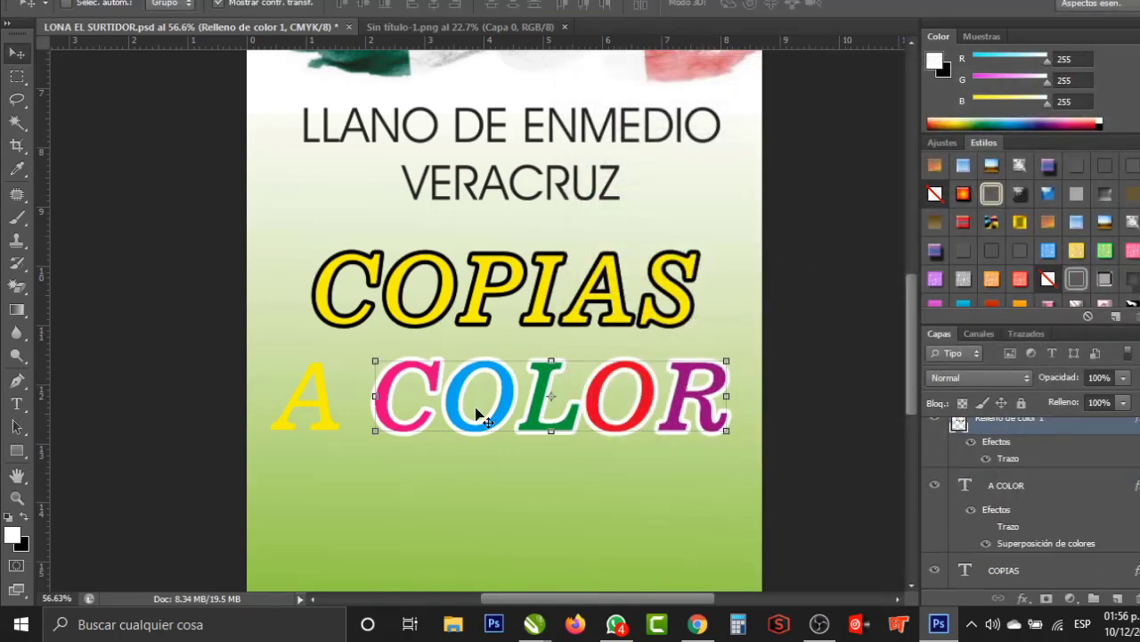
click(1020, 490)
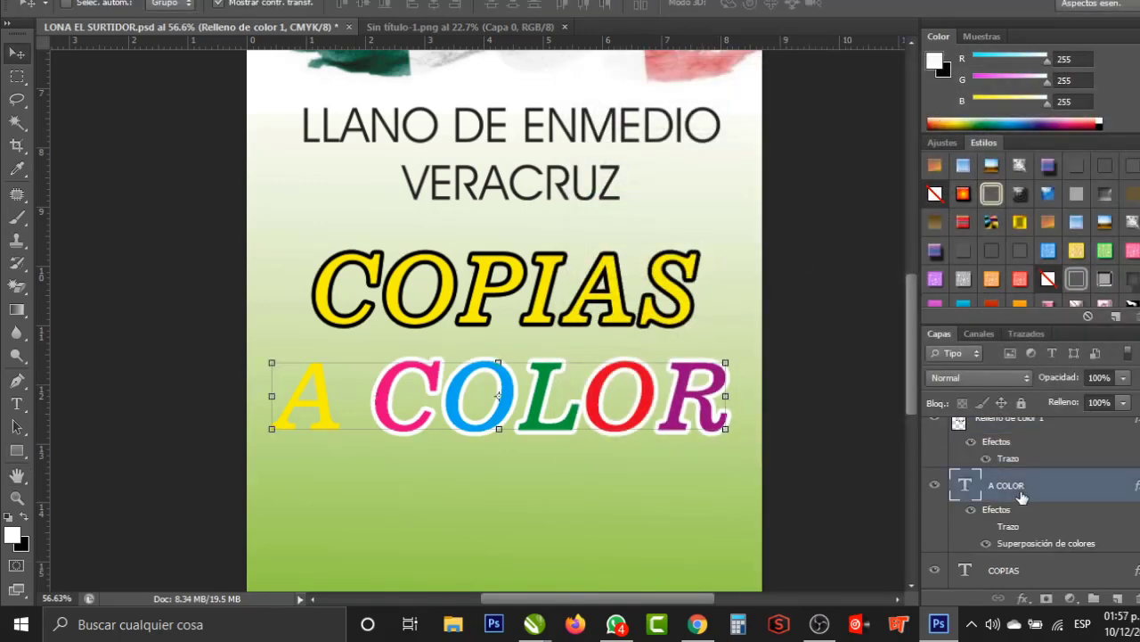
Delete COLOR from the A COLOR text and move the remaining yellow A left of COLOR
click(18, 406)
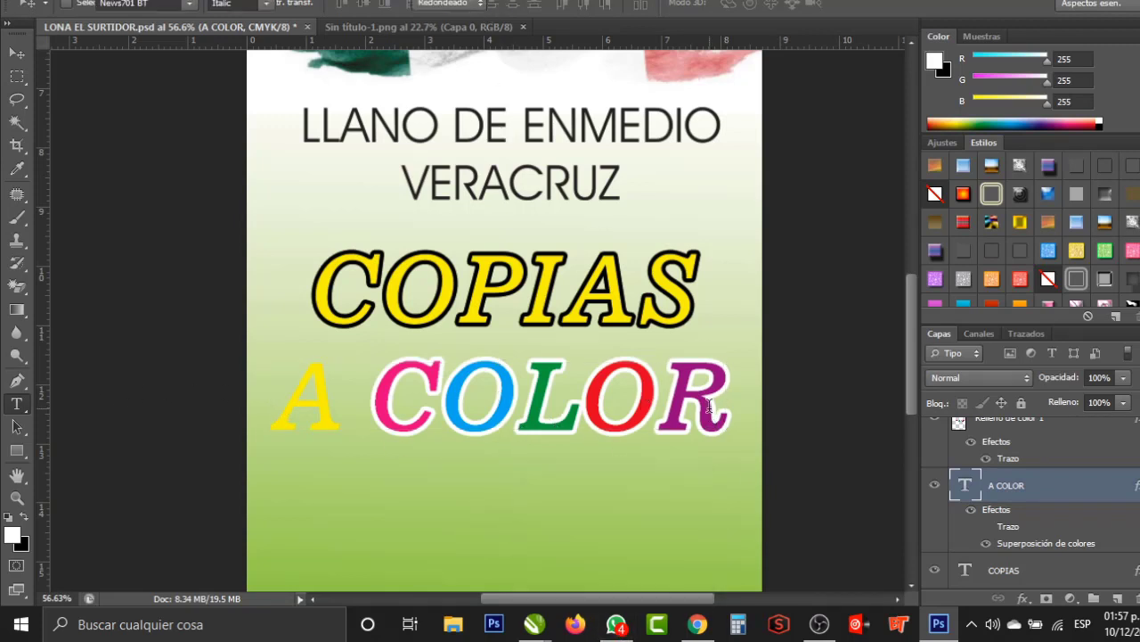
drag(730, 407, 390, 406)
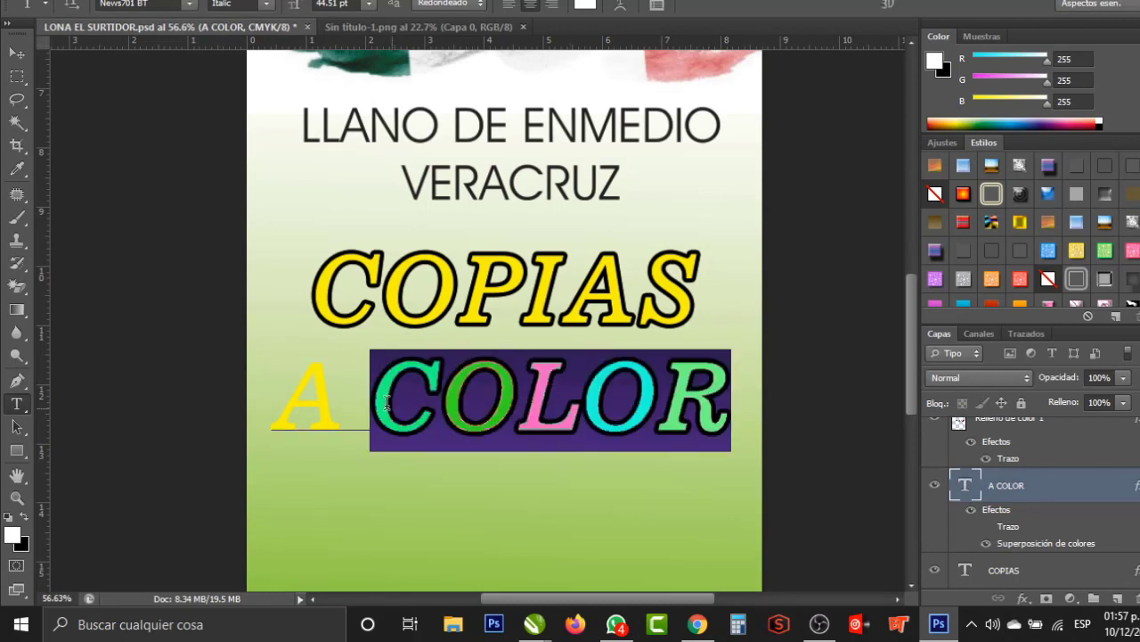
click(270, 385)
key(Delete)
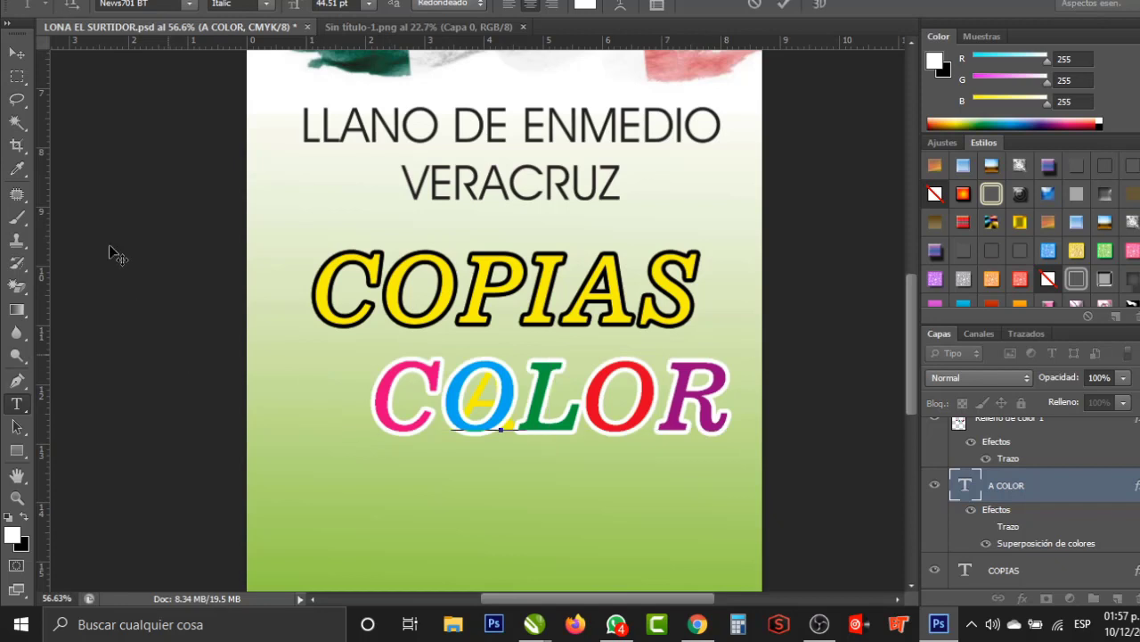
click(16, 53)
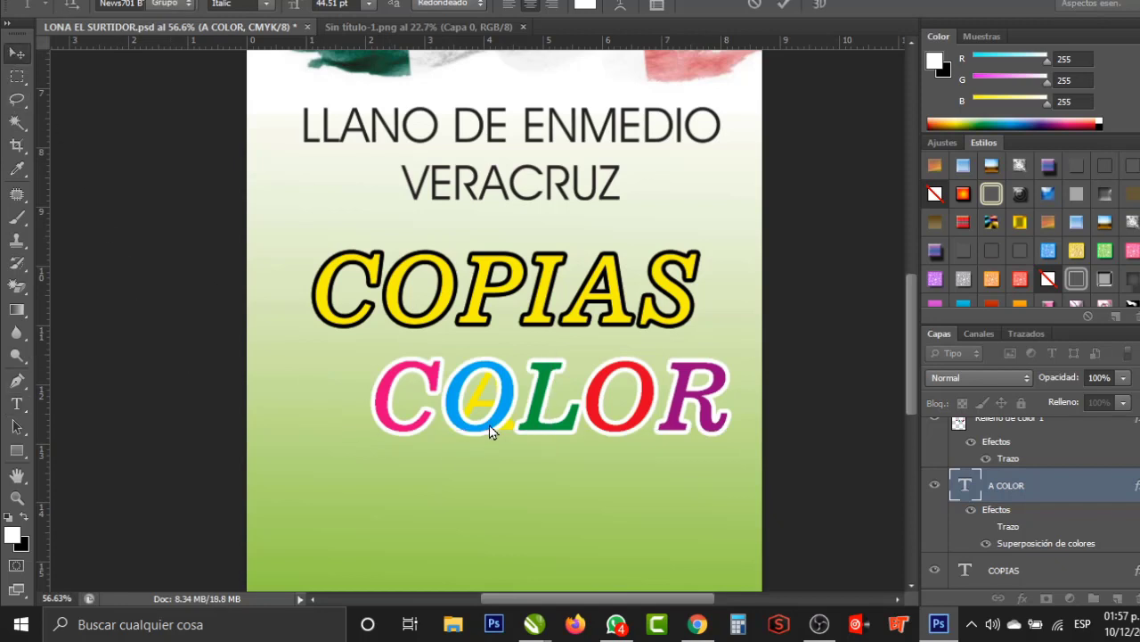
drag(503, 420, 327, 420)
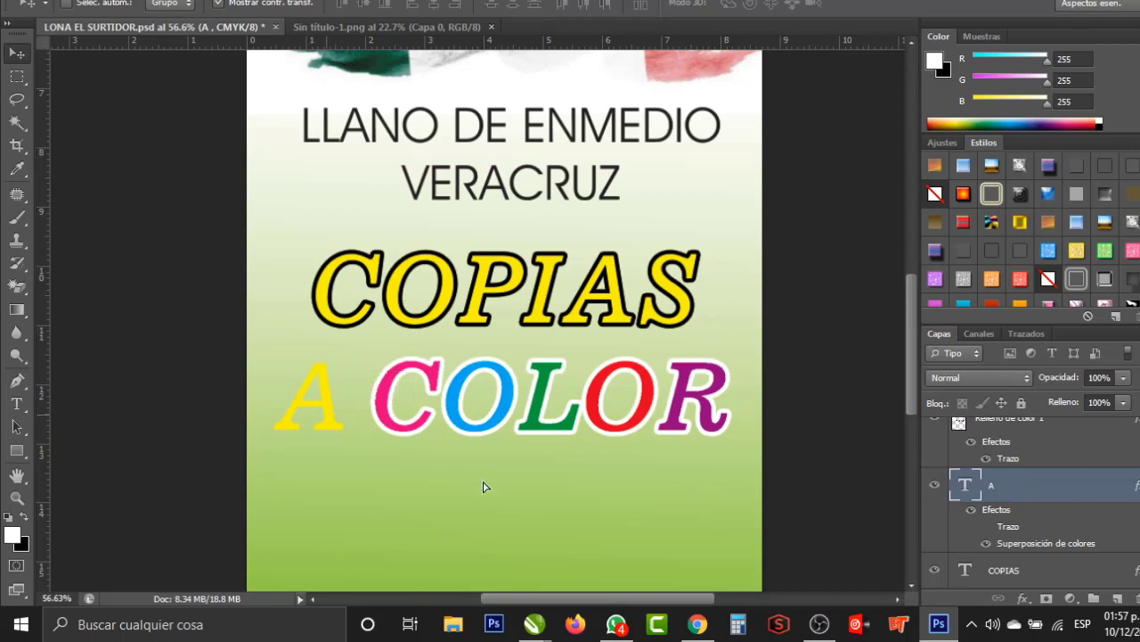
Add a black outline stroke to the yellow letter A and zoom out to the full banner
click(1023, 598)
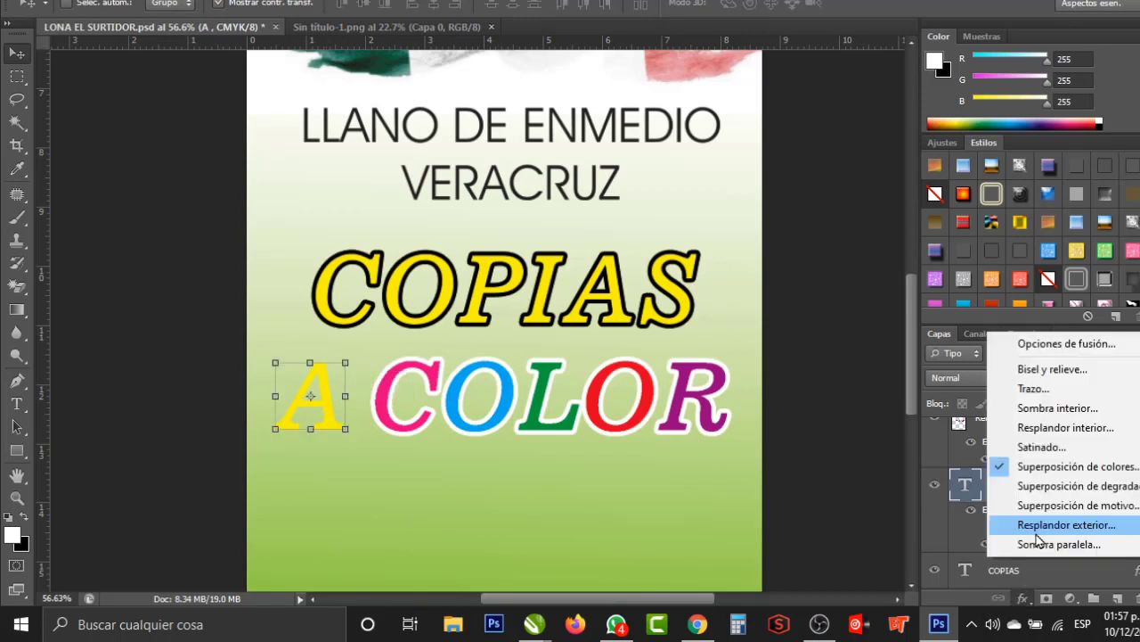
click(1056, 390)
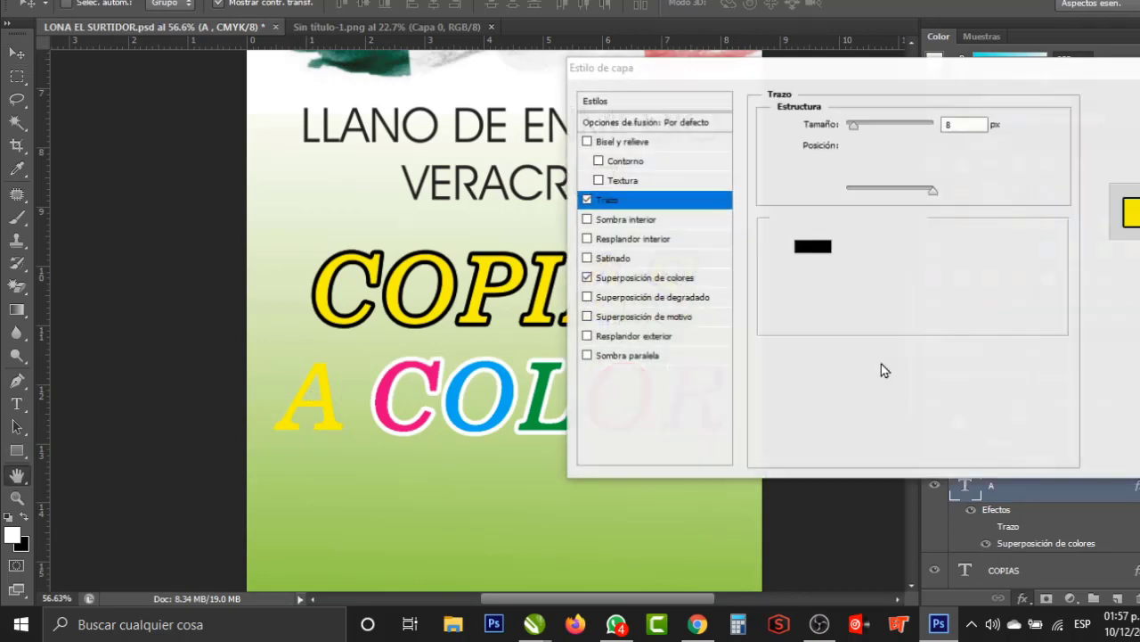
click(818, 255)
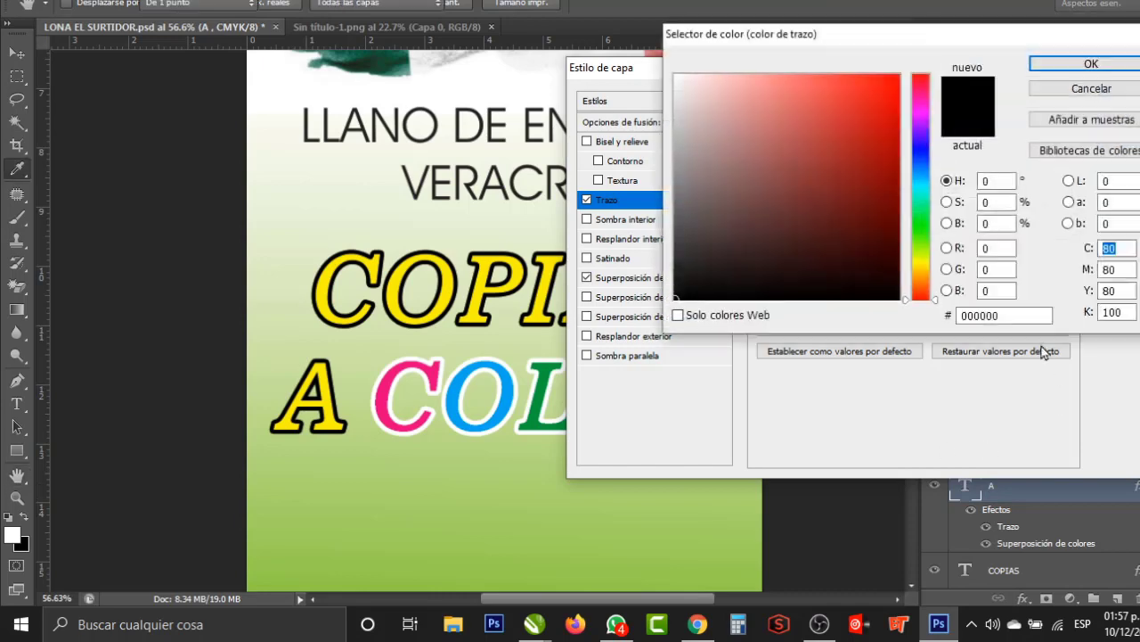
click(1128, 92)
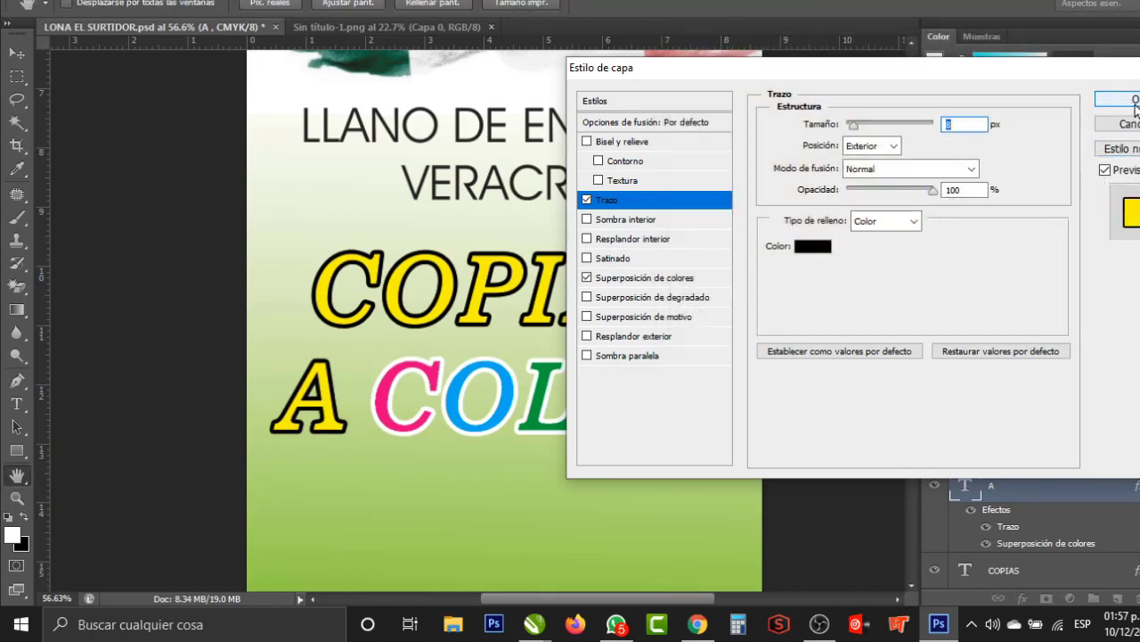
click(1134, 100)
scroll(715, 303, down, 1)
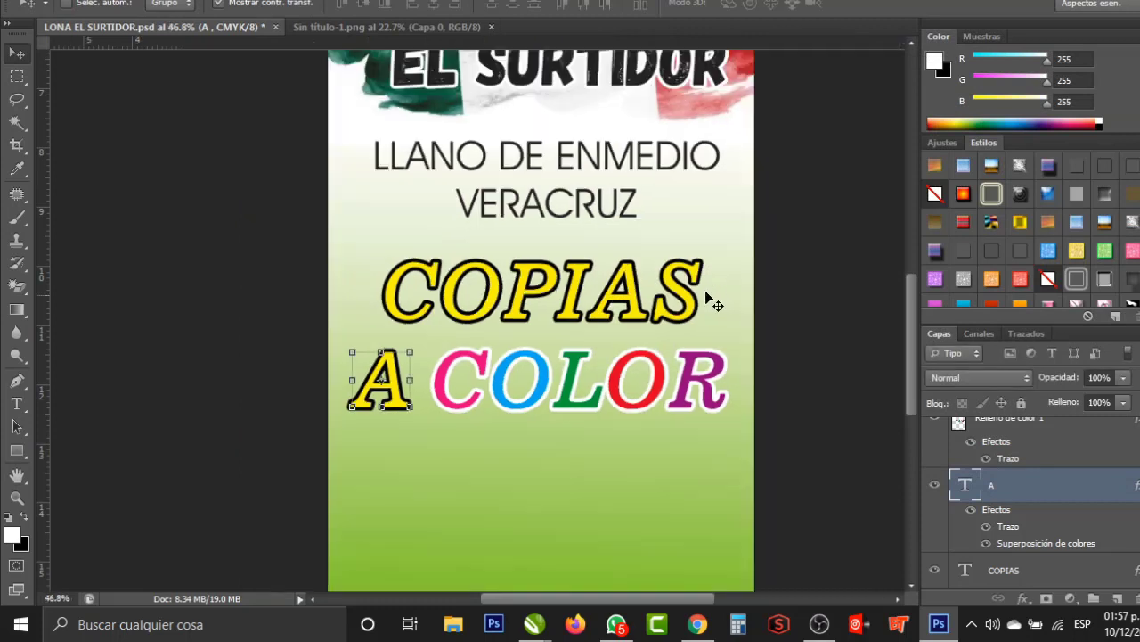
scroll(463, 396, down, 1)
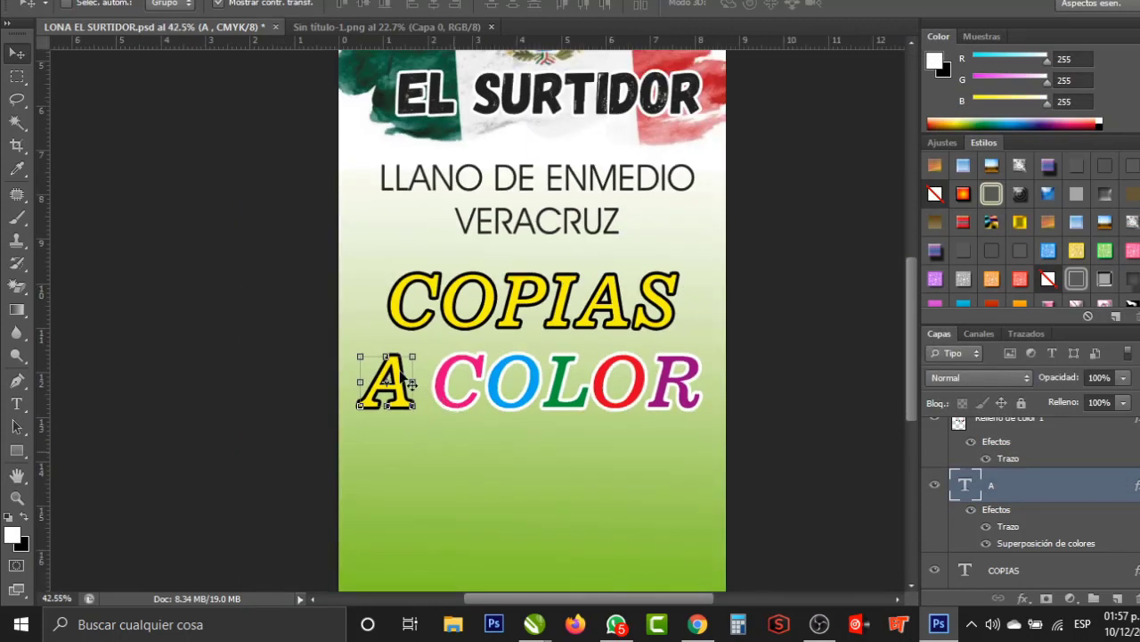
Duplicate the yellow A below A COLOR and change its text to Y BLANCO Y NEGRO
drag(399, 374, 396, 443)
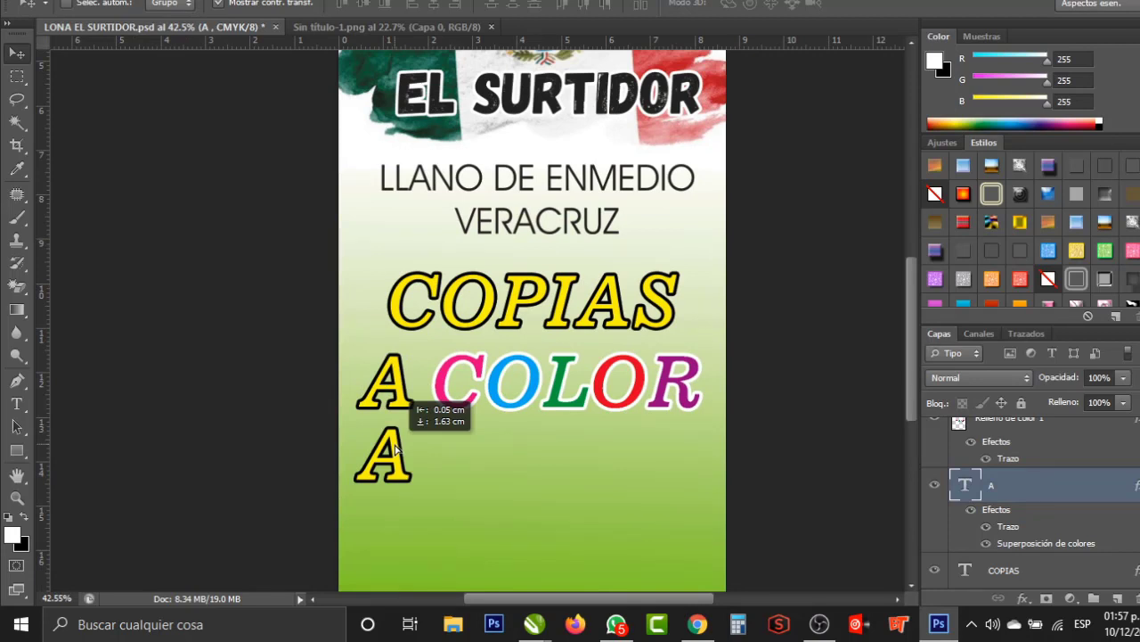
drag(395, 450, 397, 451)
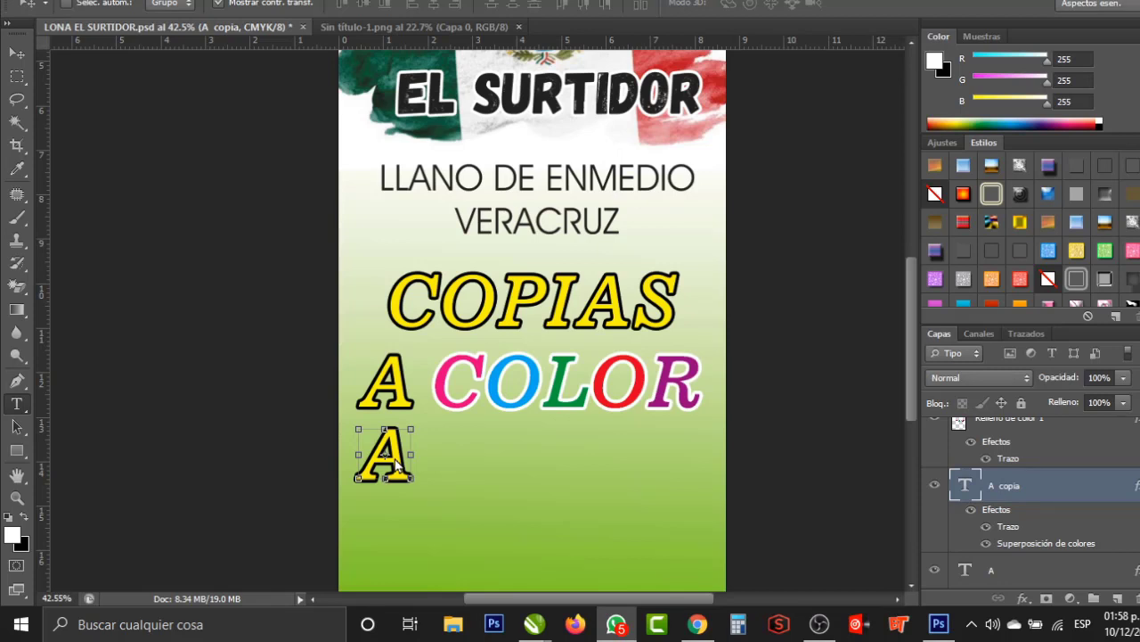
key(t)
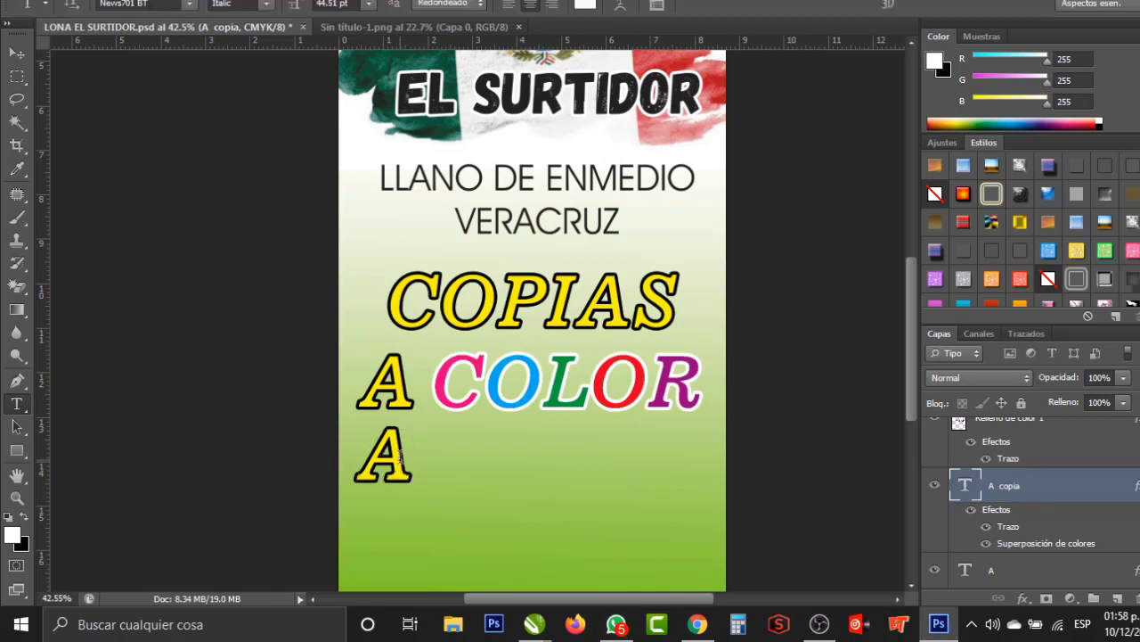
double_click(334, 446)
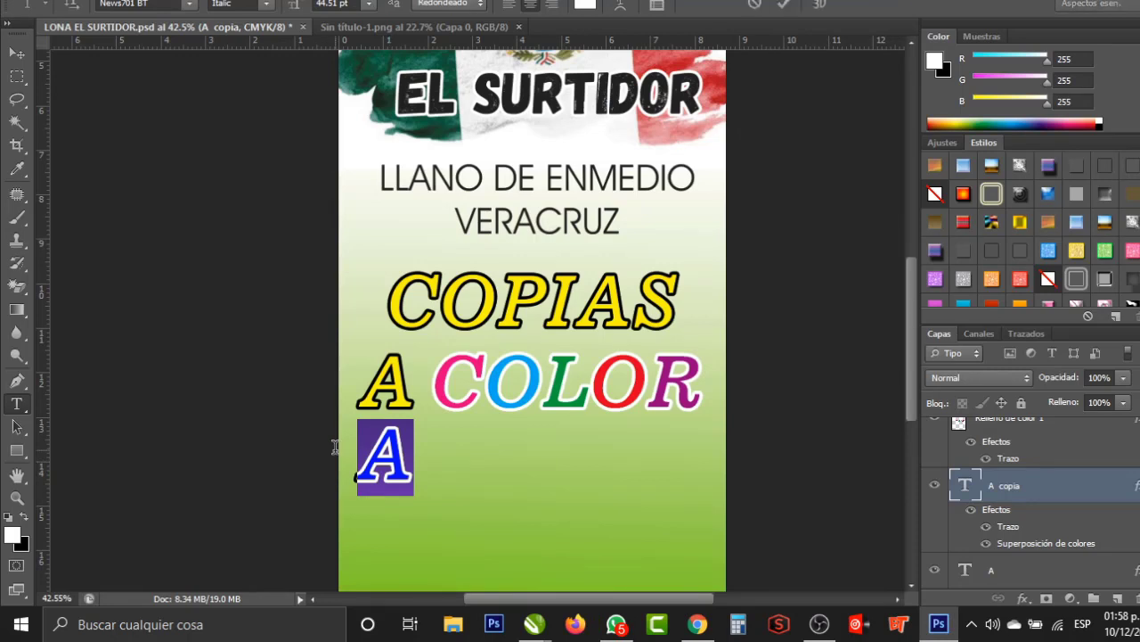
key(End)
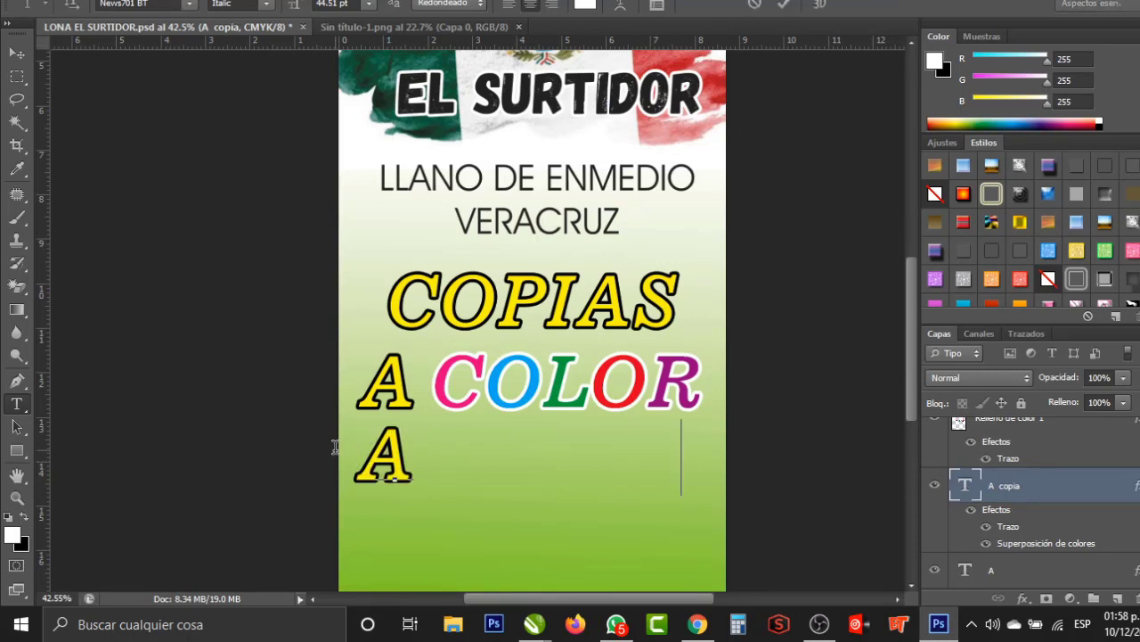
key(ctrl+v)
click(16, 54)
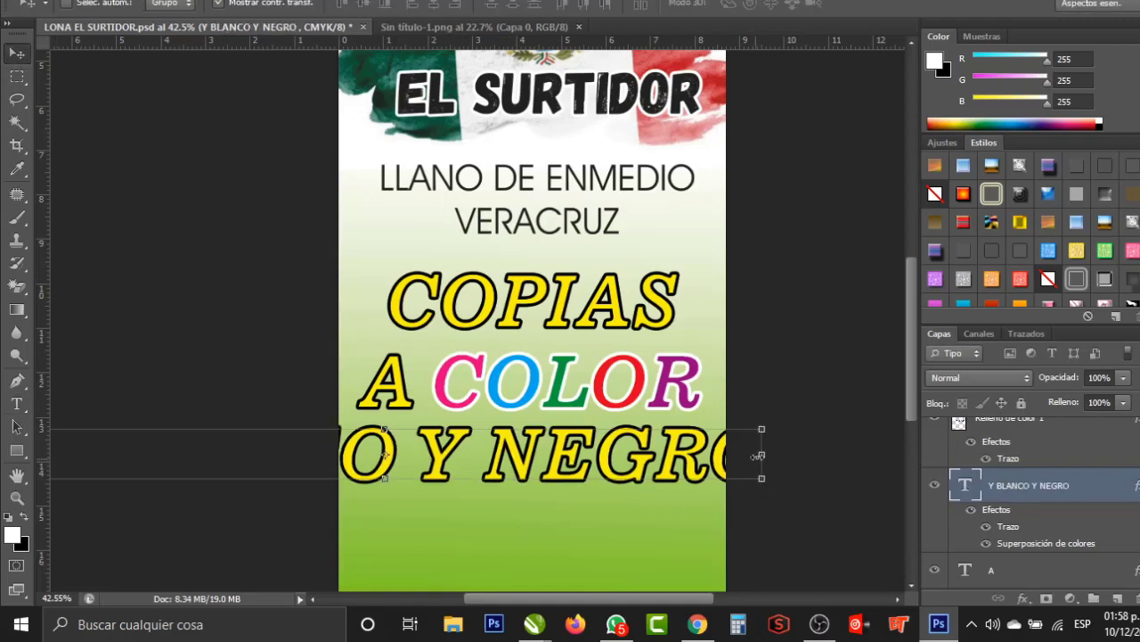
Squeeze the Y BLANCO Y NEGRO line horizontally to fit the banner width
drag(758, 455, 728, 460)
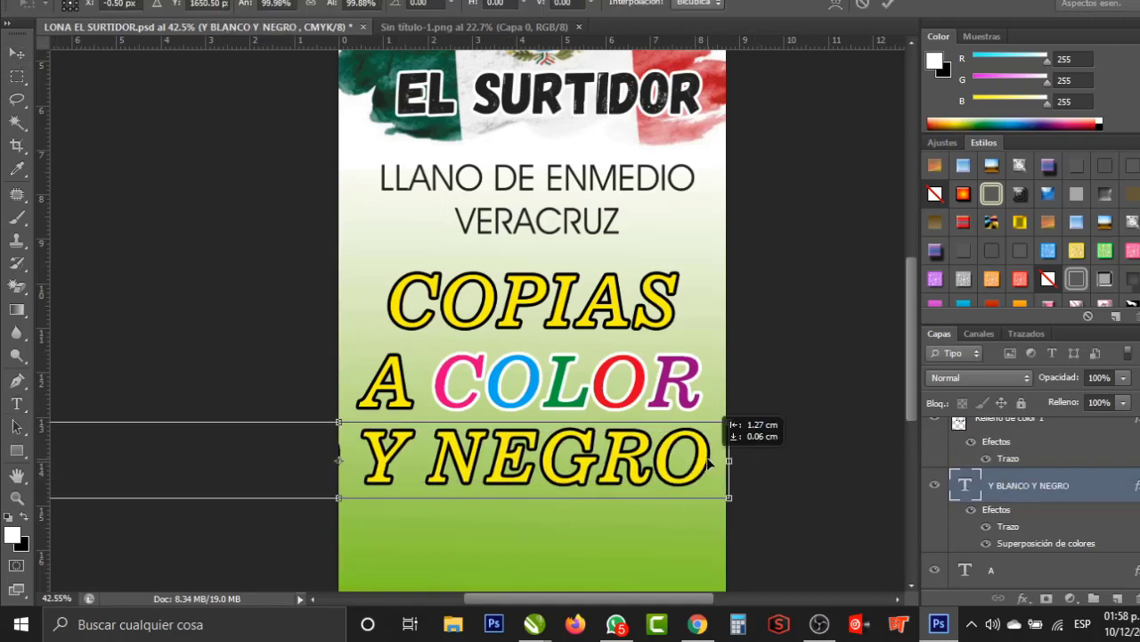
key(Escape)
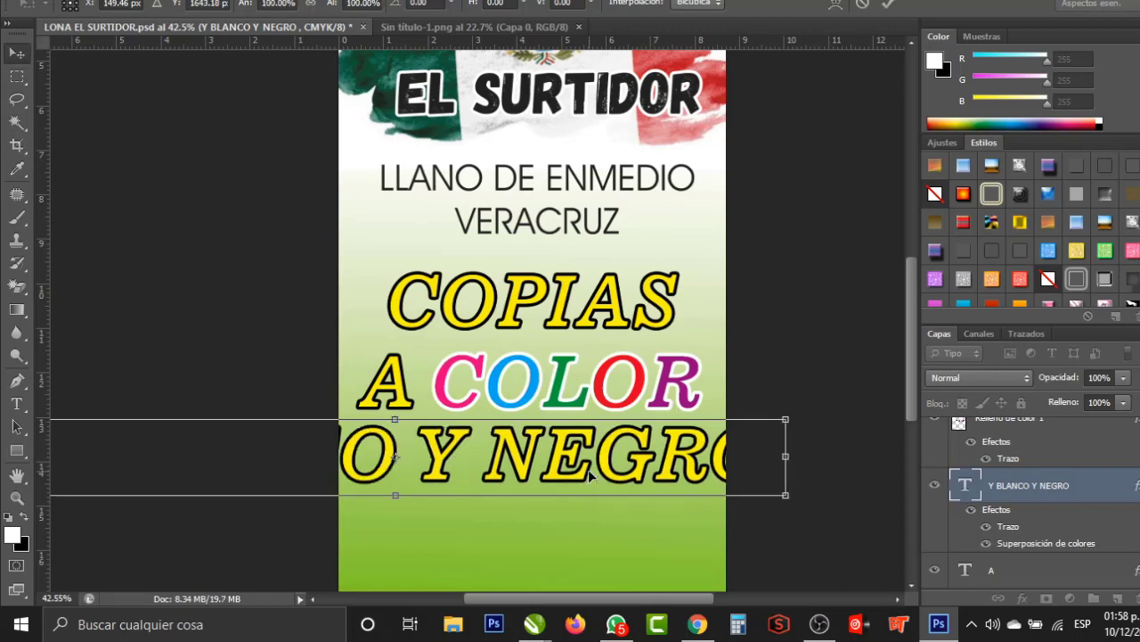
scroll(662, 489, down, 1)
scroll(662, 489, down, 1)
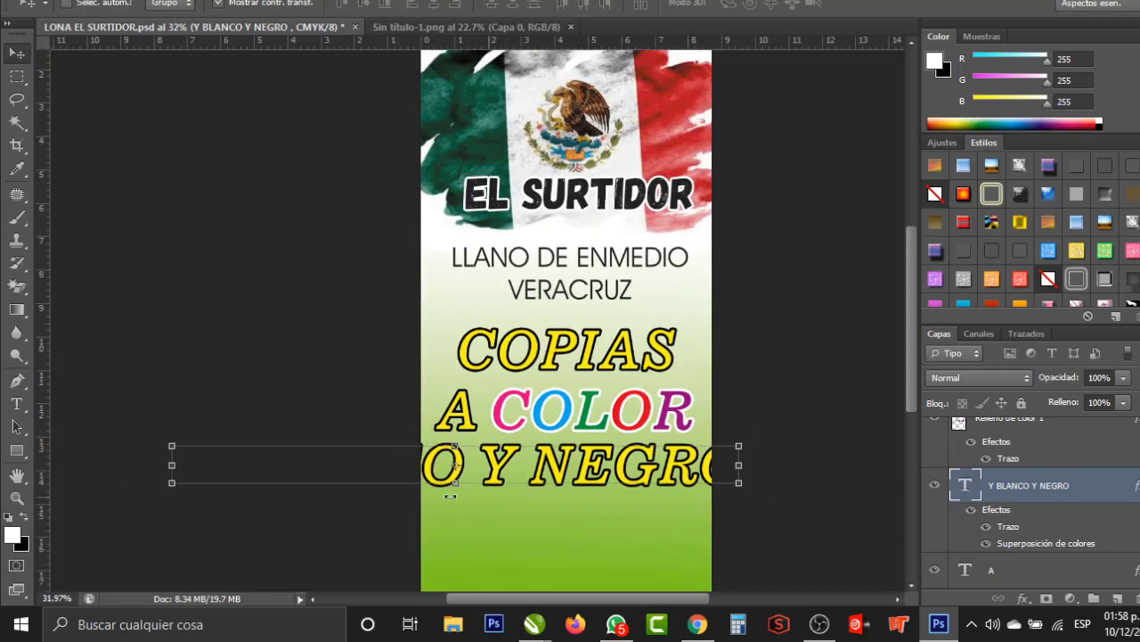
mouse_move(174, 466)
mouse_down()
mouse_move(424, 466)
mouse_move(444, 489)
mouse_up()
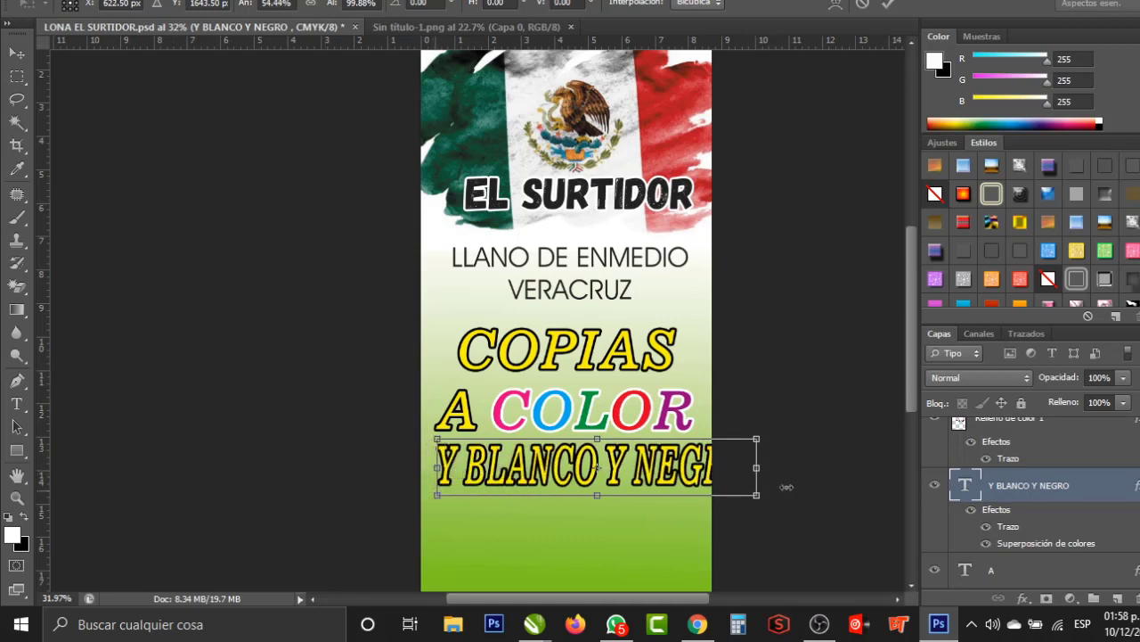
mouse_move(735, 478)
mouse_down()
mouse_move(709, 485)
mouse_move(630, 464)
mouse_up()
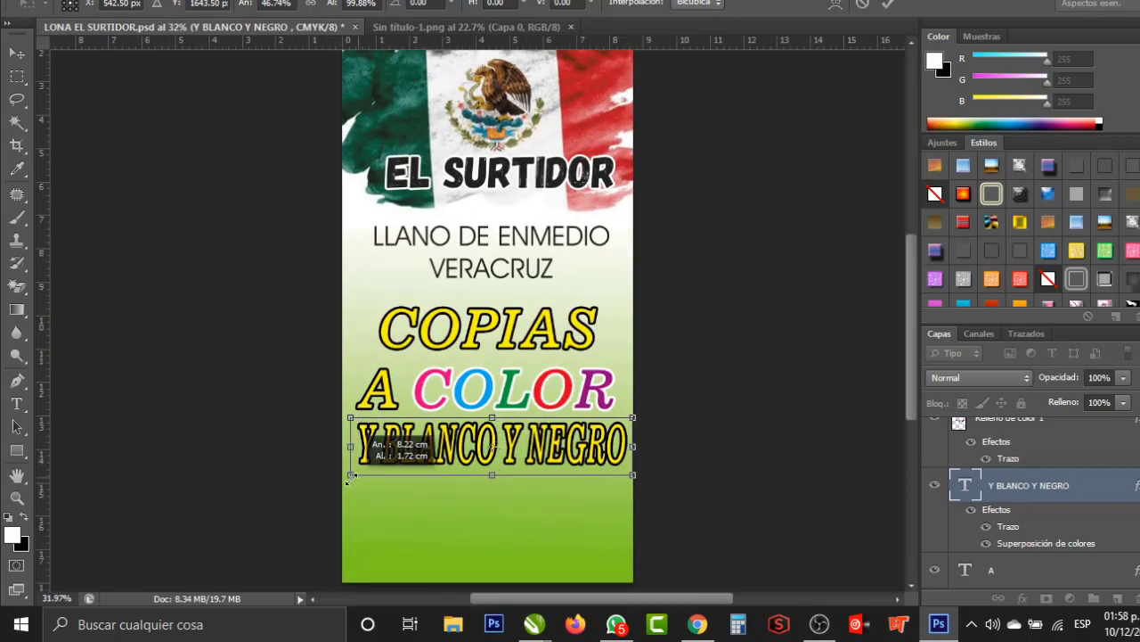
drag(359, 473, 359, 474)
key(Return)
key(ctrl+alt+o)
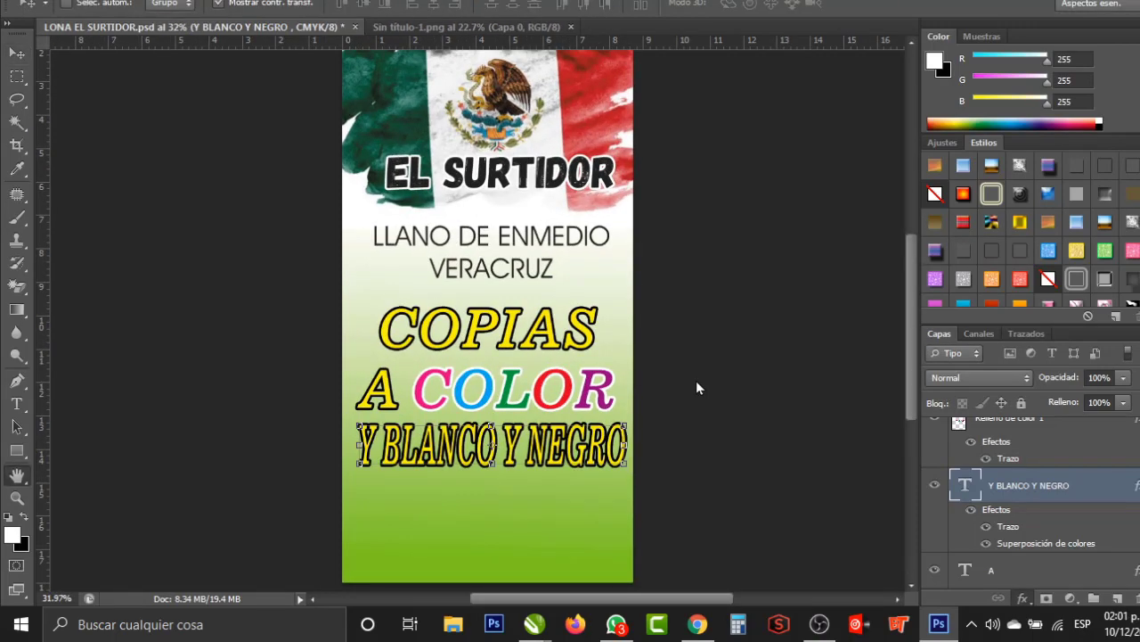
Change the Y BLANCO Y NEGRO colour overlay to white and nudge the line slightly down
click(998, 130)
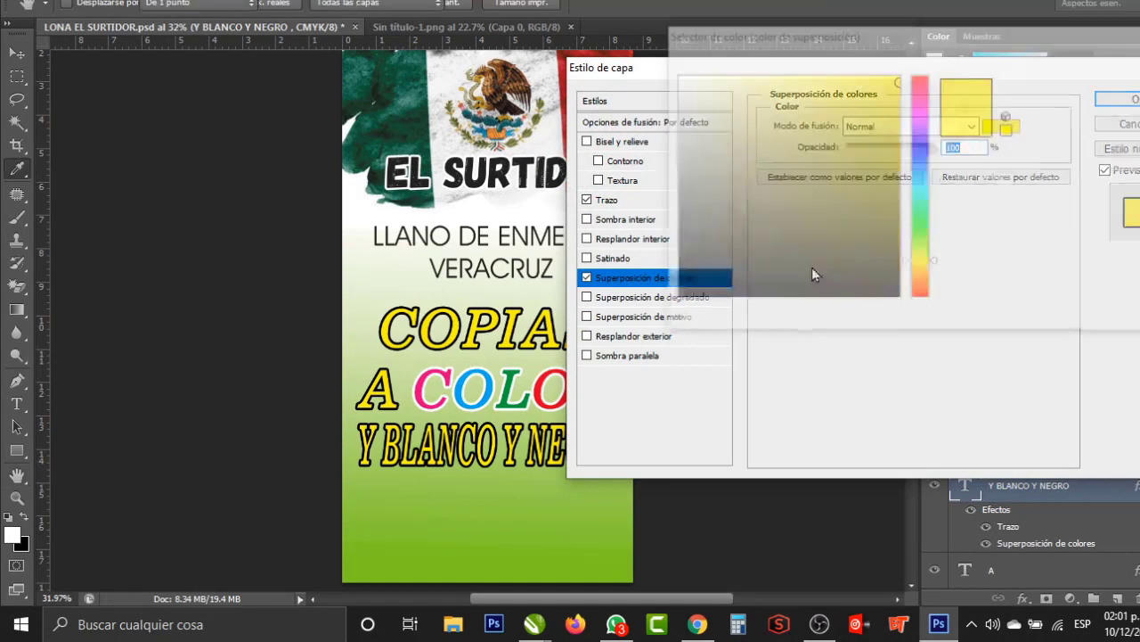
click(675, 77)
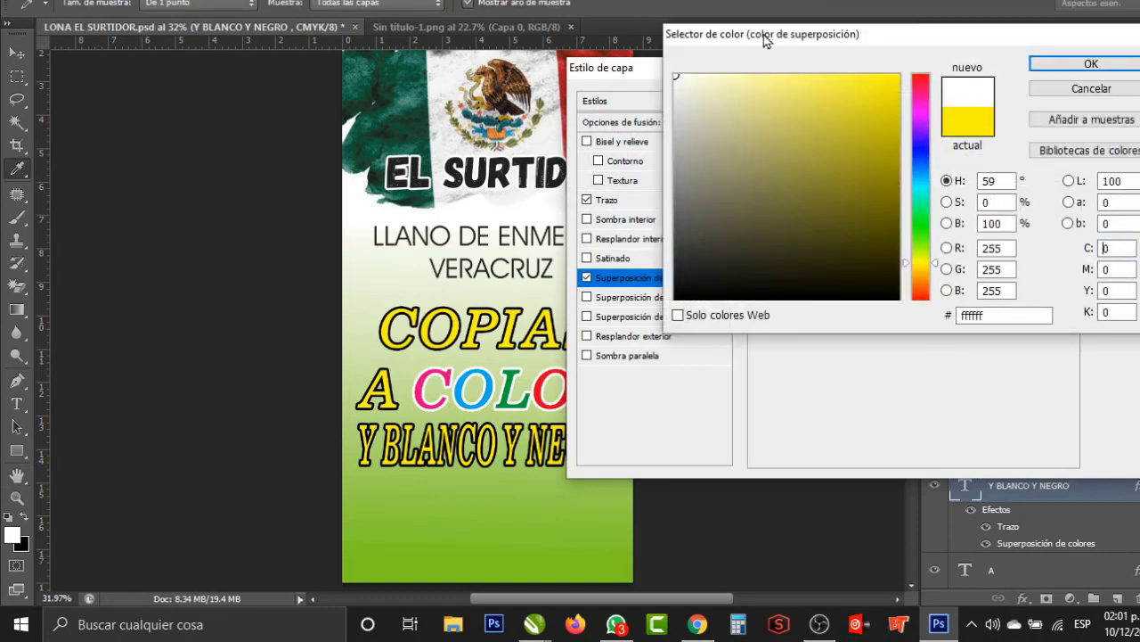
click(1058, 72)
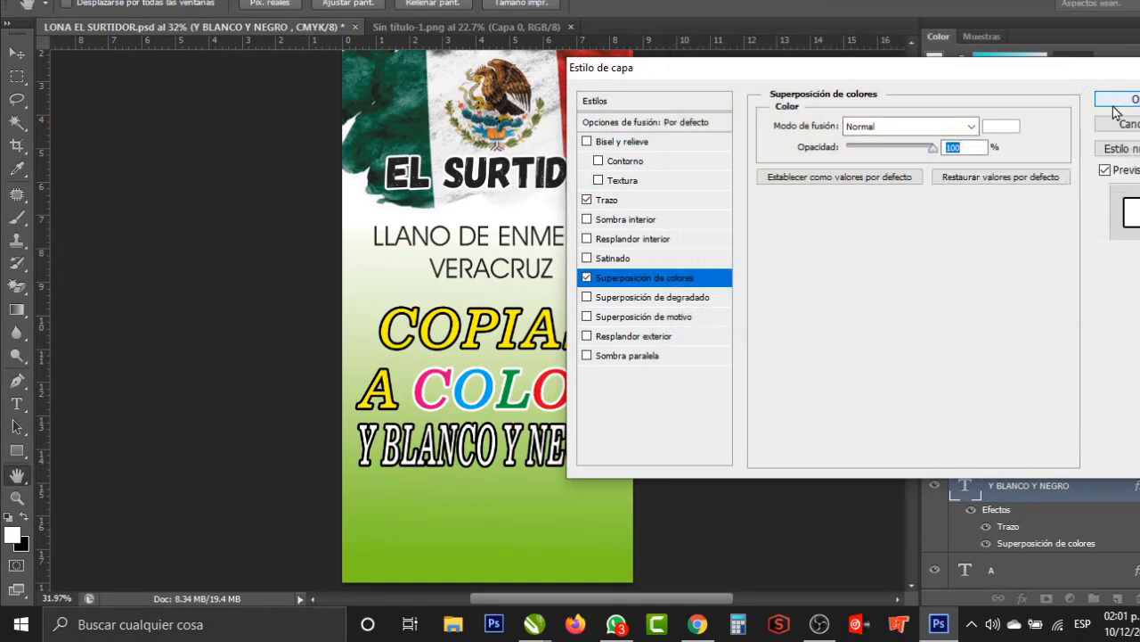
click(1114, 104)
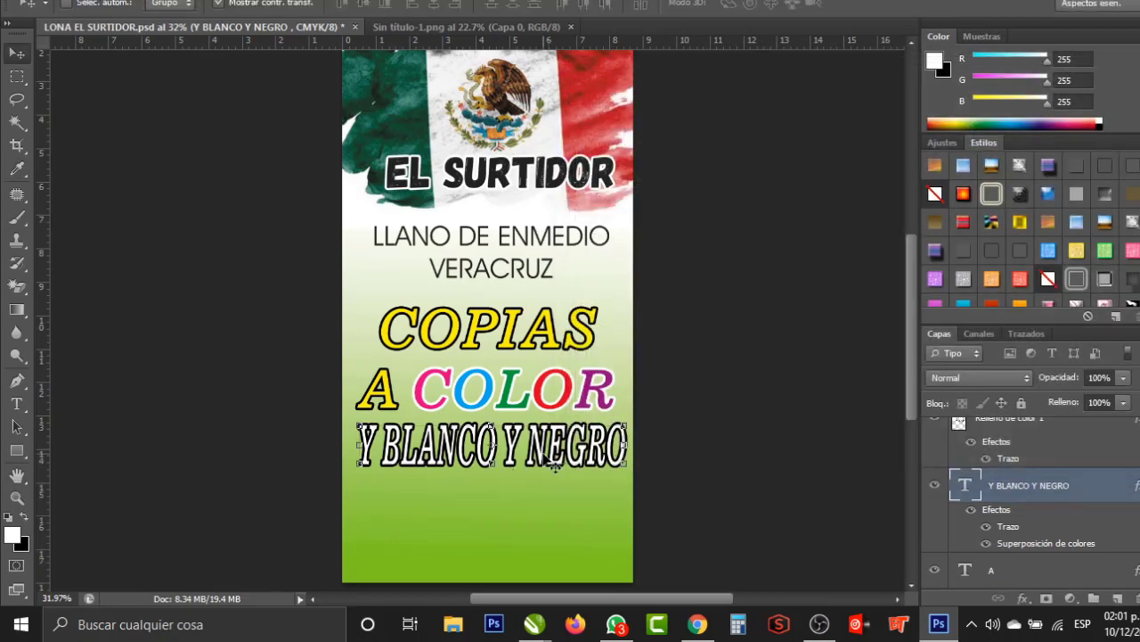
drag(554, 460, 554, 467)
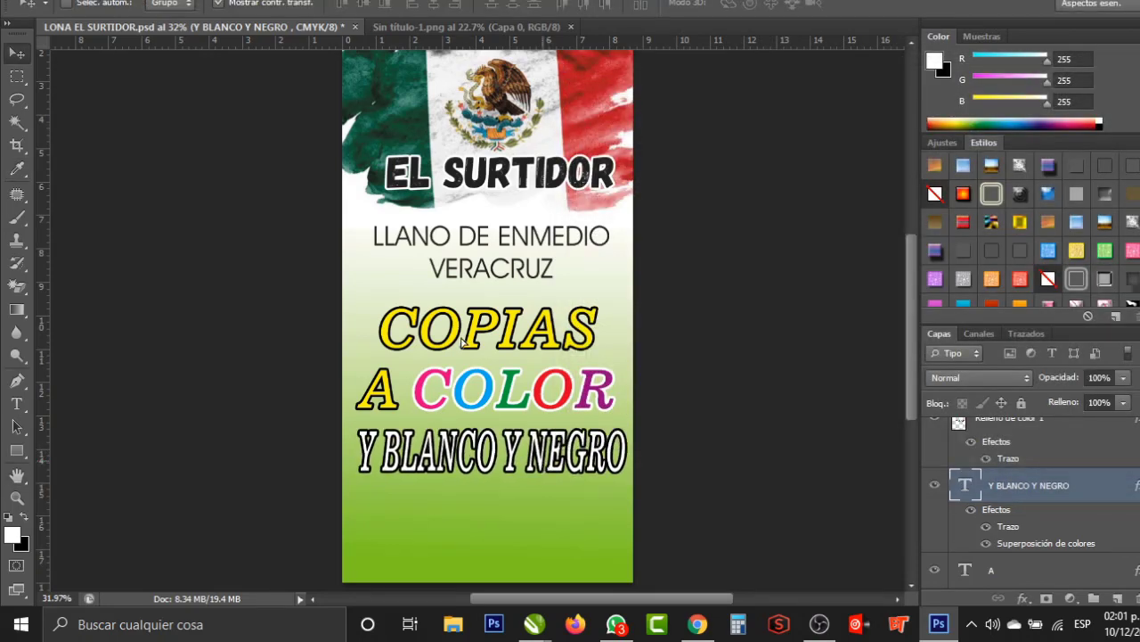
scroll(462, 342, down, 1)
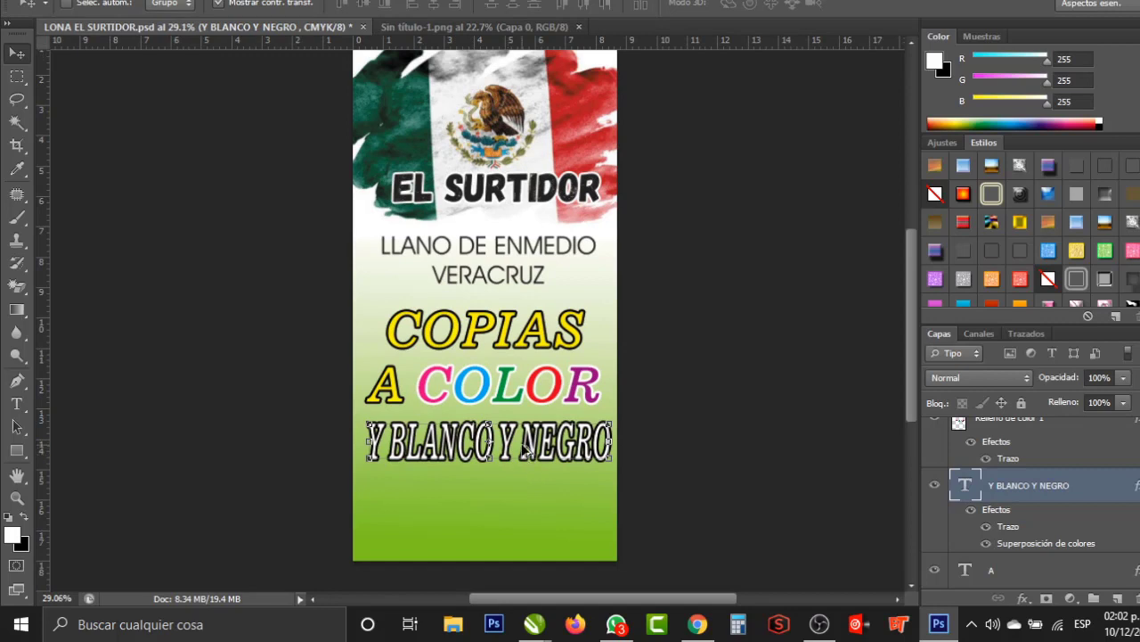
Duplicate the Y BLANCO Y NEGRO line below it and retype the copy as TARJETAS DIGY
alt+drag(526, 450, 526, 505)
key(t)
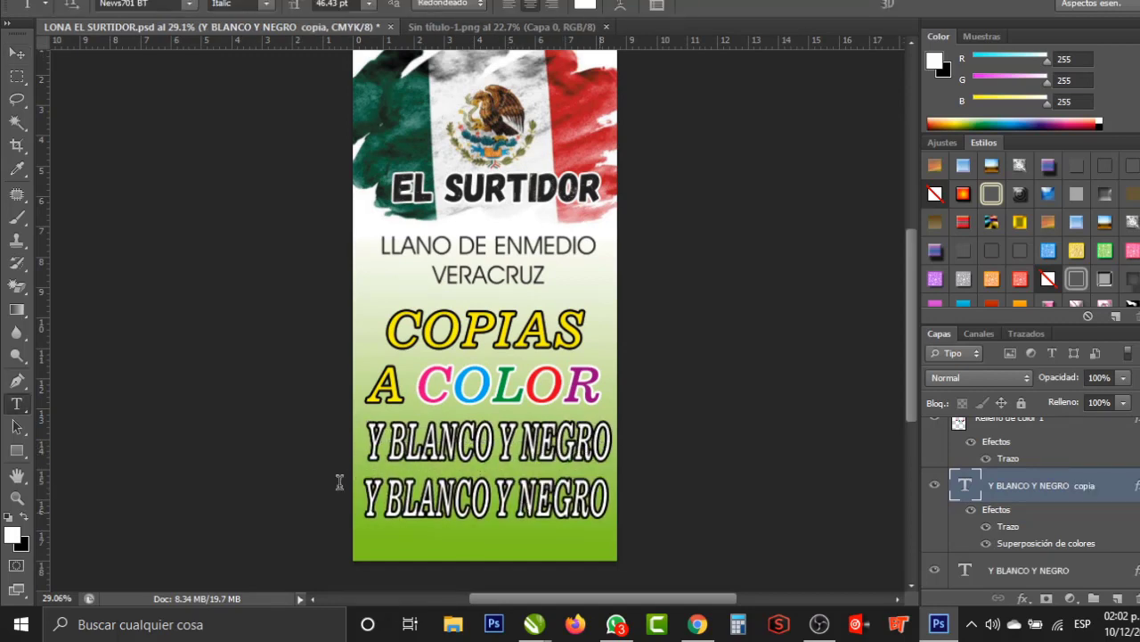
drag(574, 527, 405, 376)
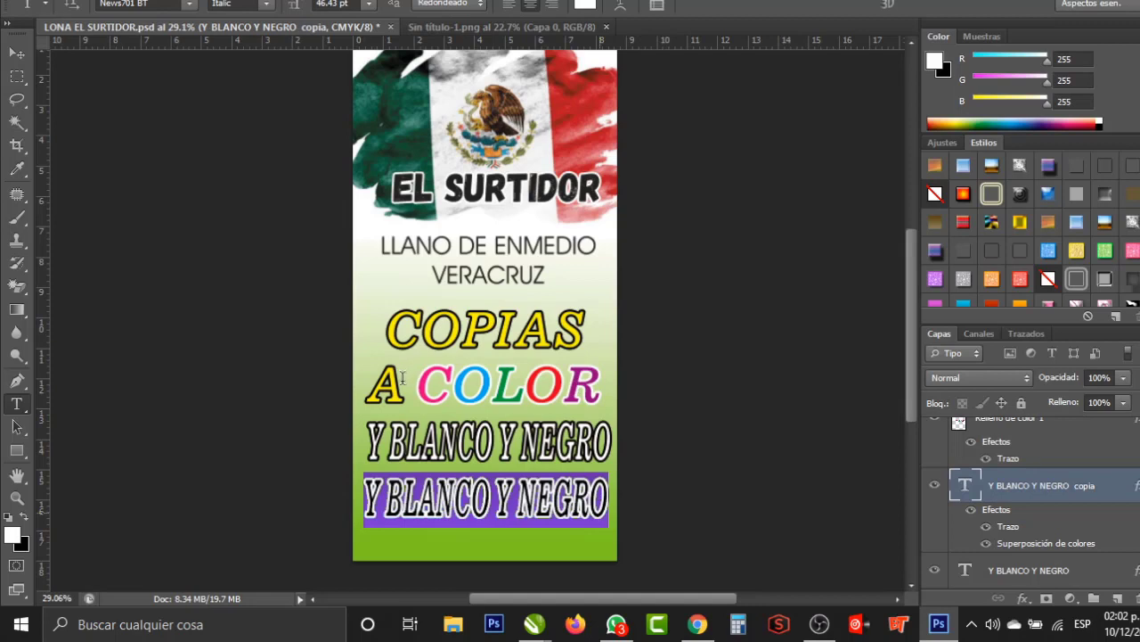
key(ctrl+h)
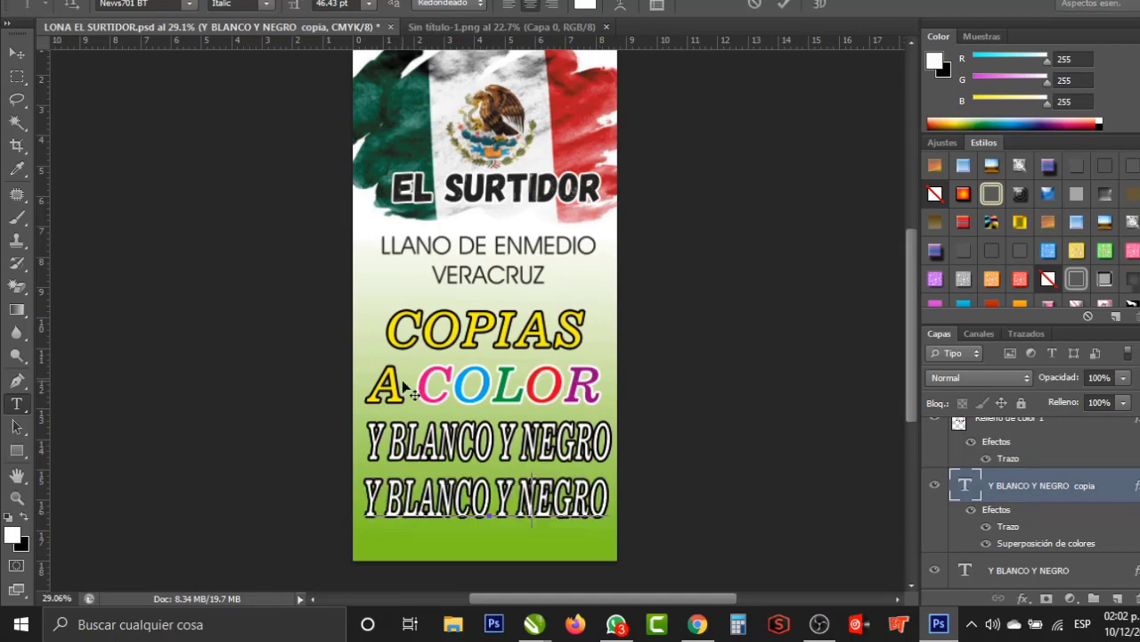
text(TARJETAS DIGY)
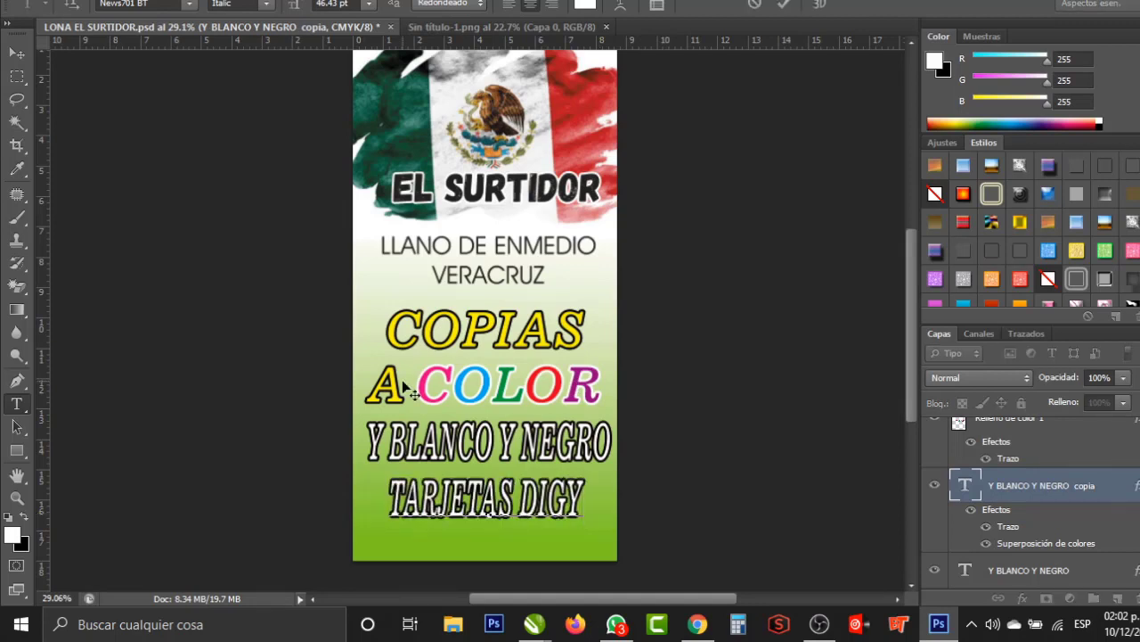
click(16, 55)
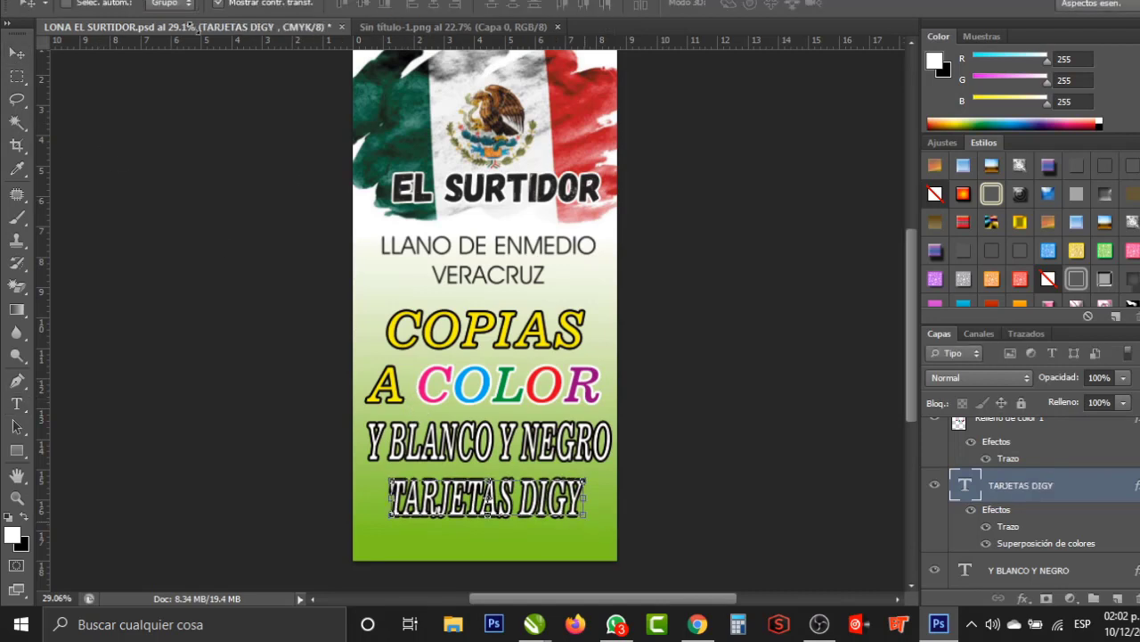
Enlarge TARJETAS DIGY and move it slightly lower near the bottom of the banner
key(ctrl+t)
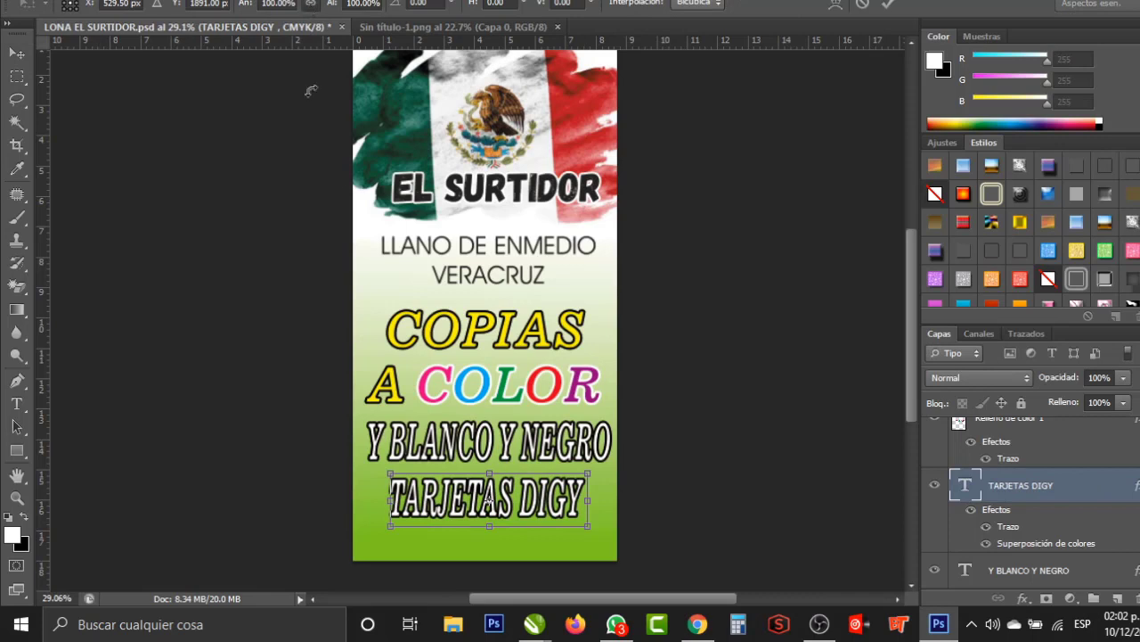
drag(388, 526, 367, 533)
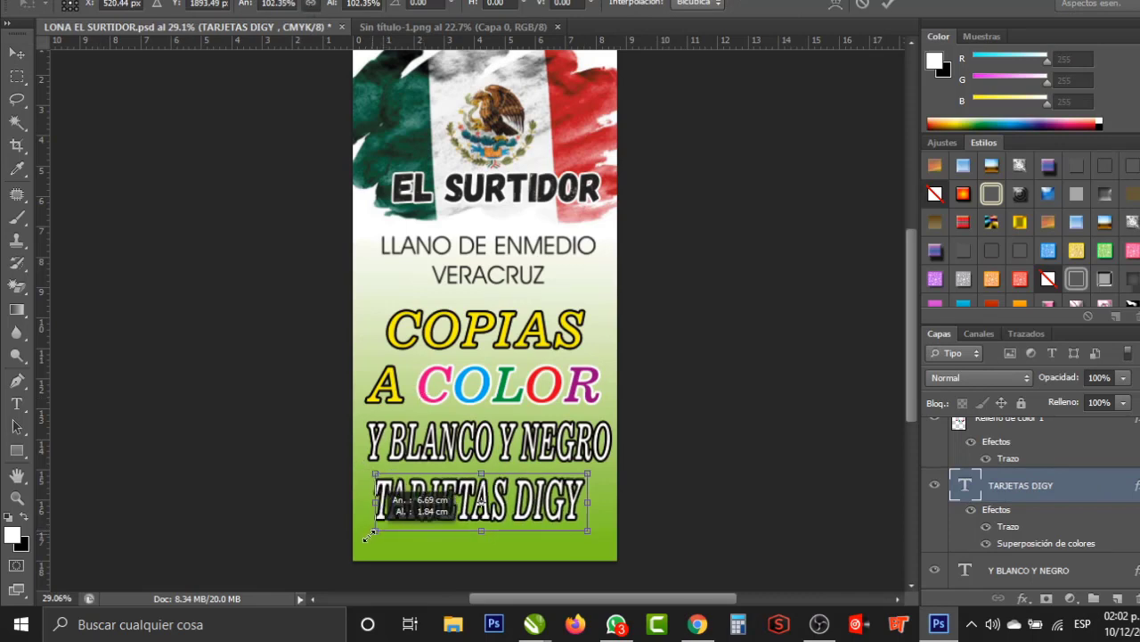
drag(591, 533, 603, 545)
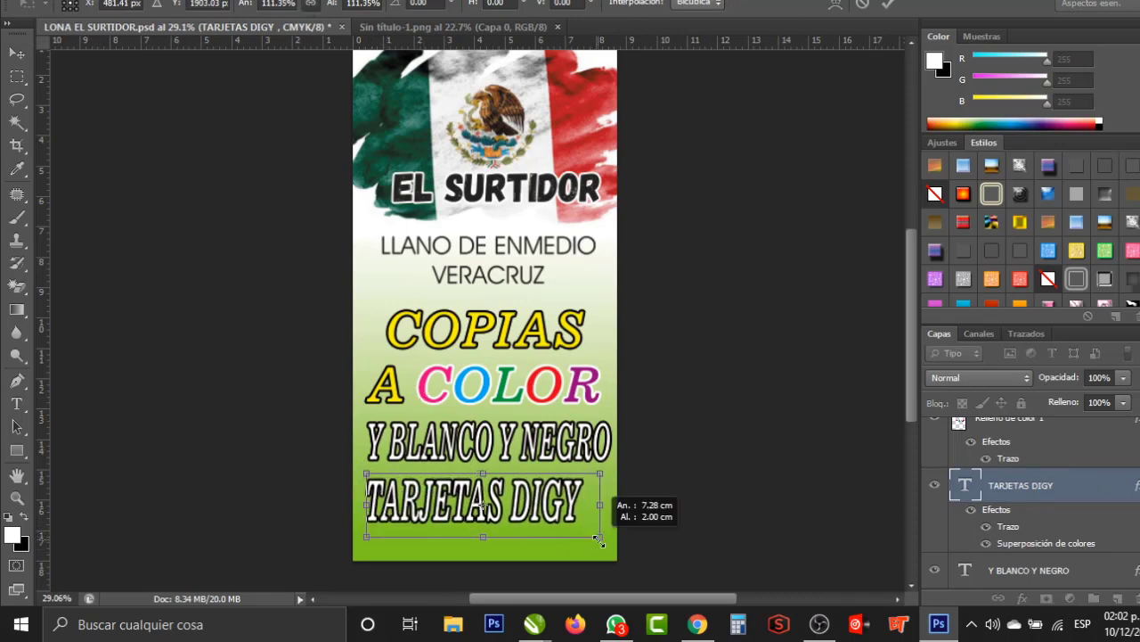
key(v)
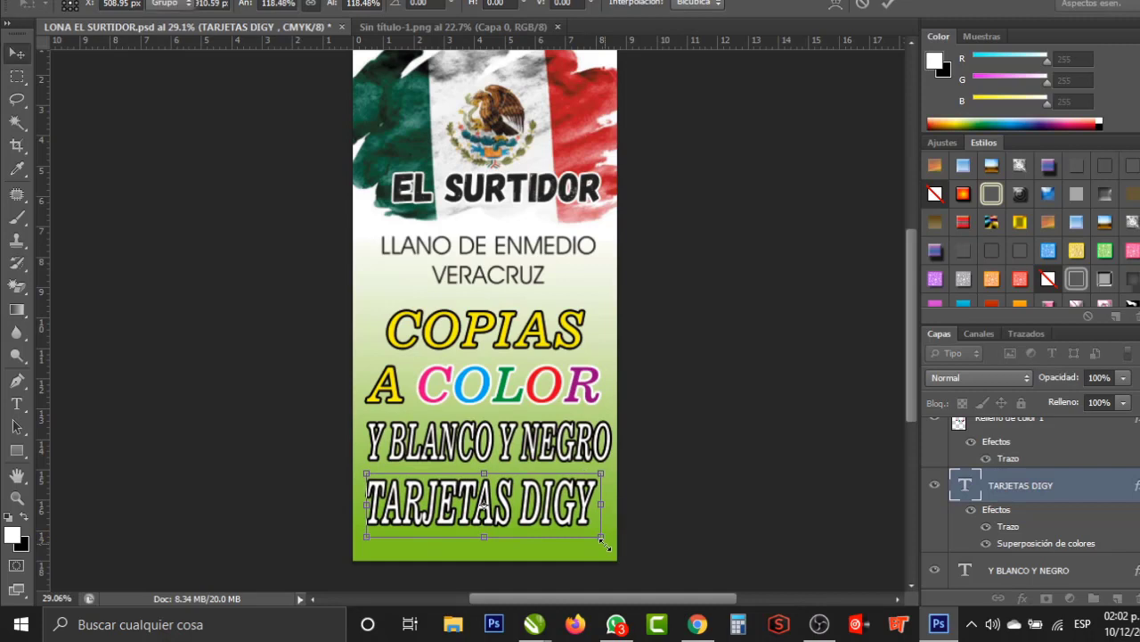
key(Return)
drag(561, 514, 566, 522)
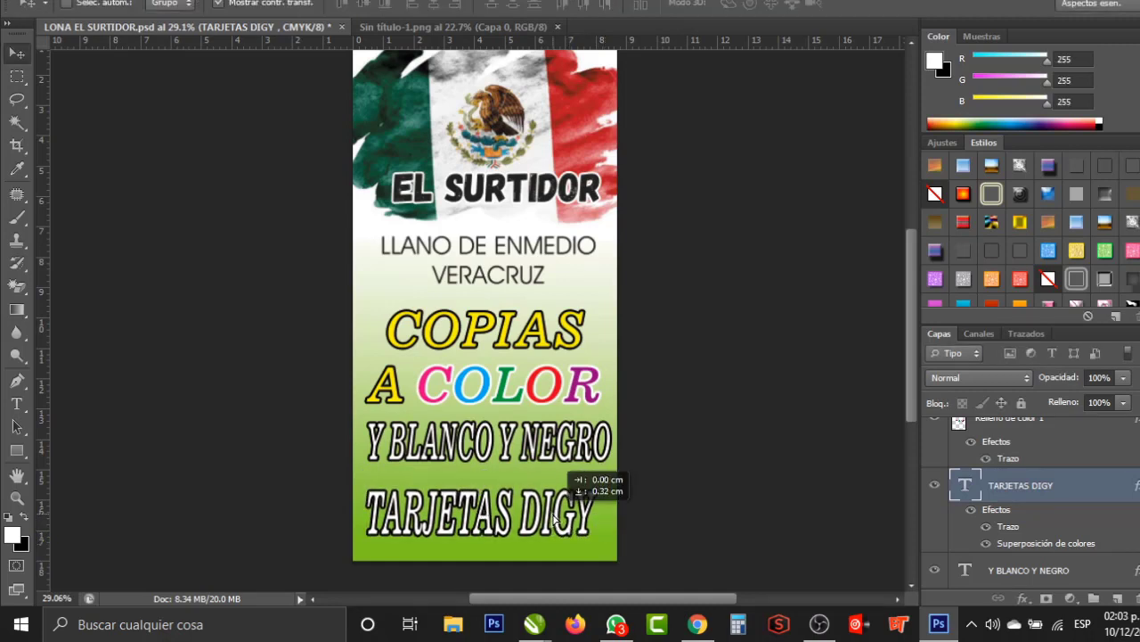
Add a magenta colour overlay (CMYK 0/100/0/0) to the TARJETAS DIGY text
click(1022, 598)
click(1060, 457)
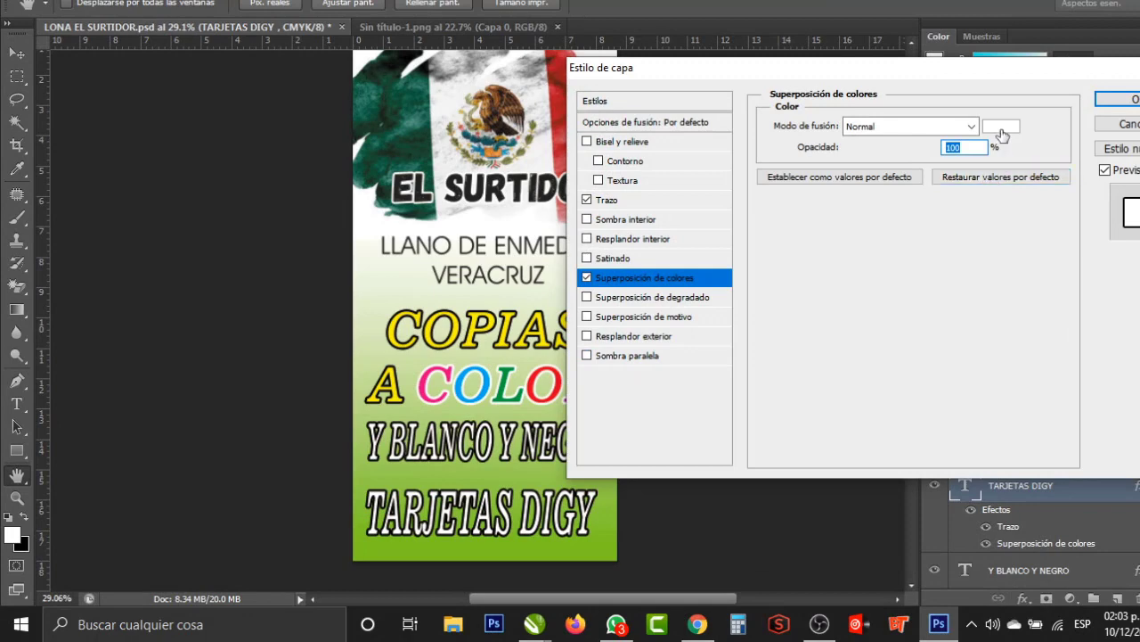
click(1001, 126)
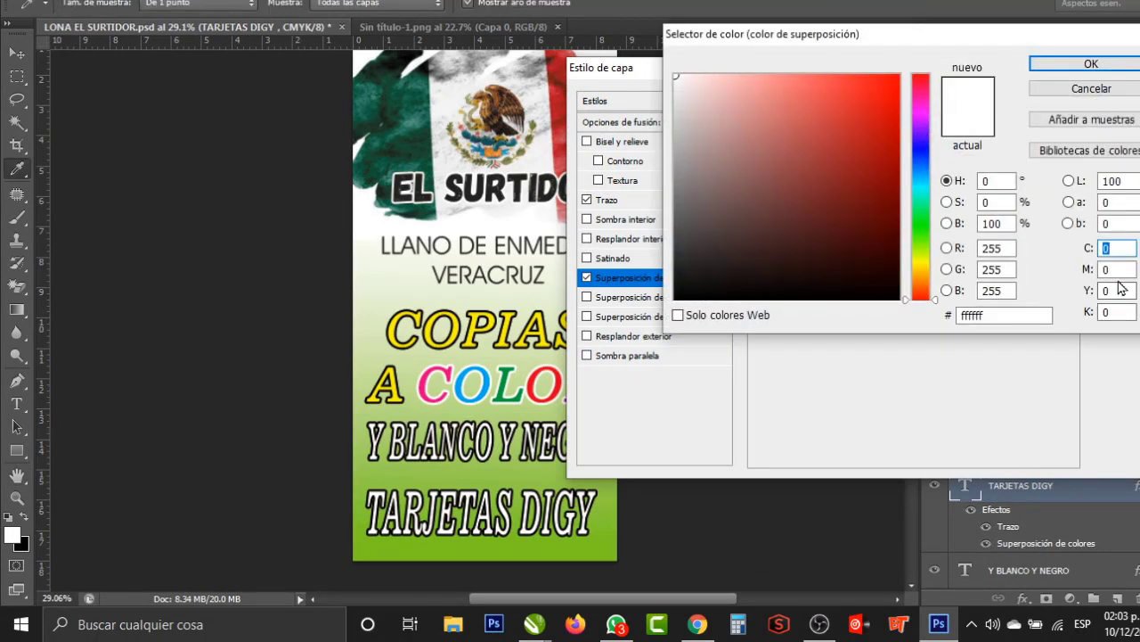
click(1113, 269)
text(100)
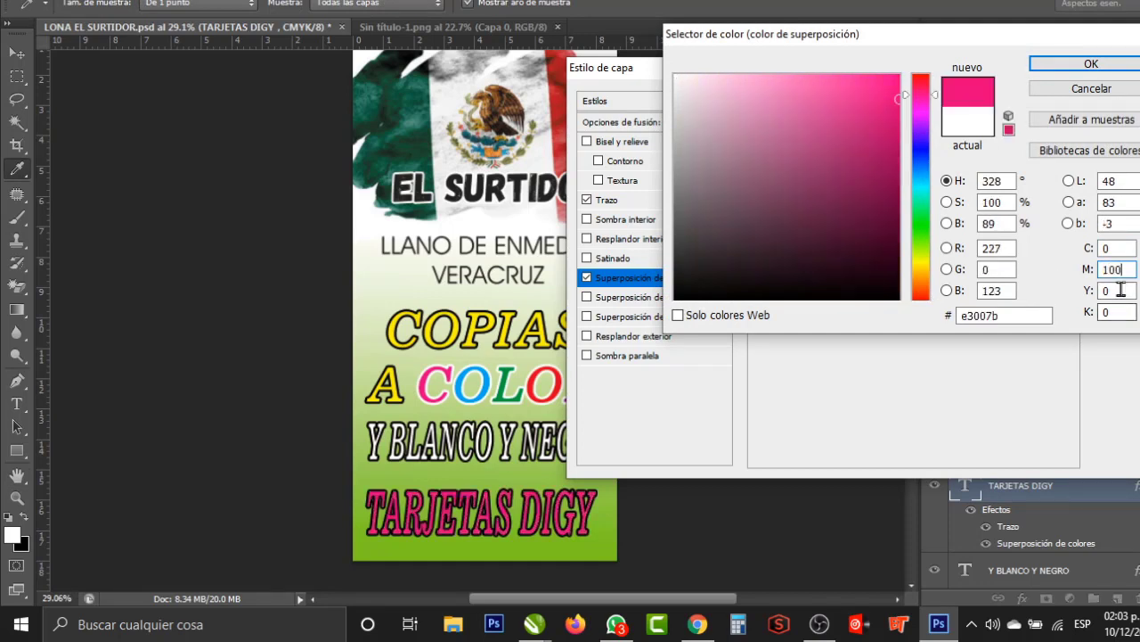
key(Tab)
text(100)
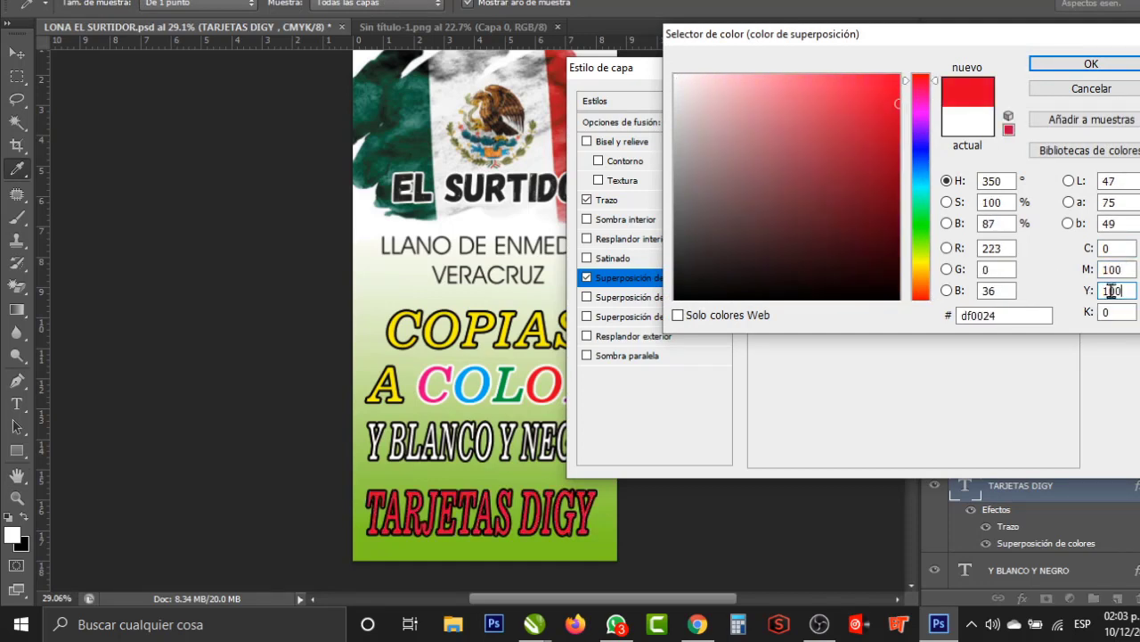
double_click(1126, 294)
text(0)
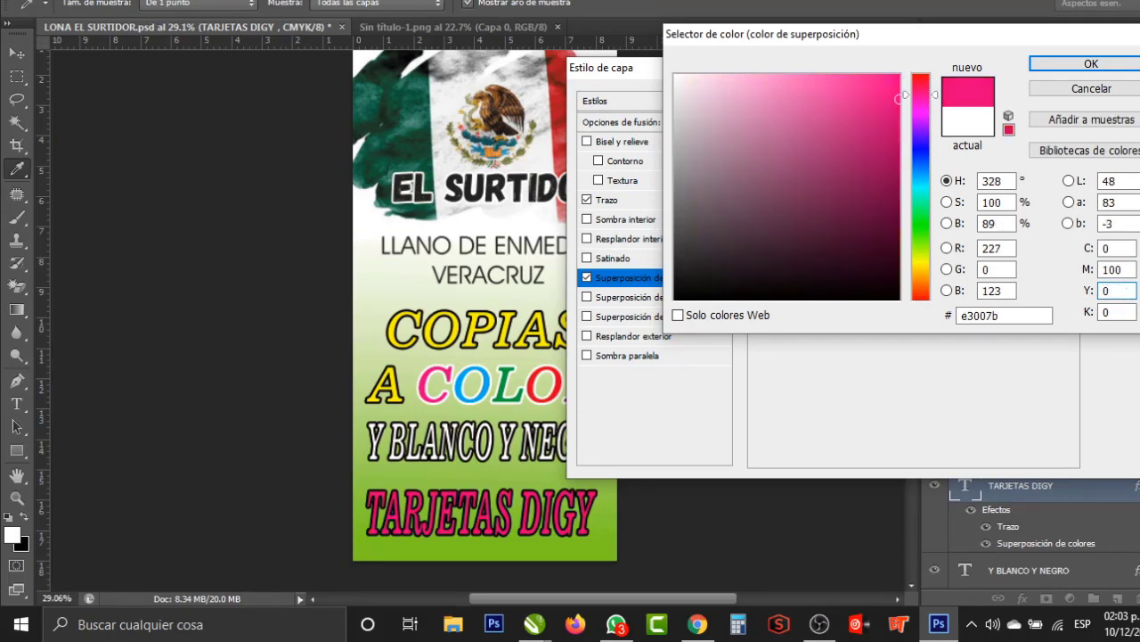
click(1093, 65)
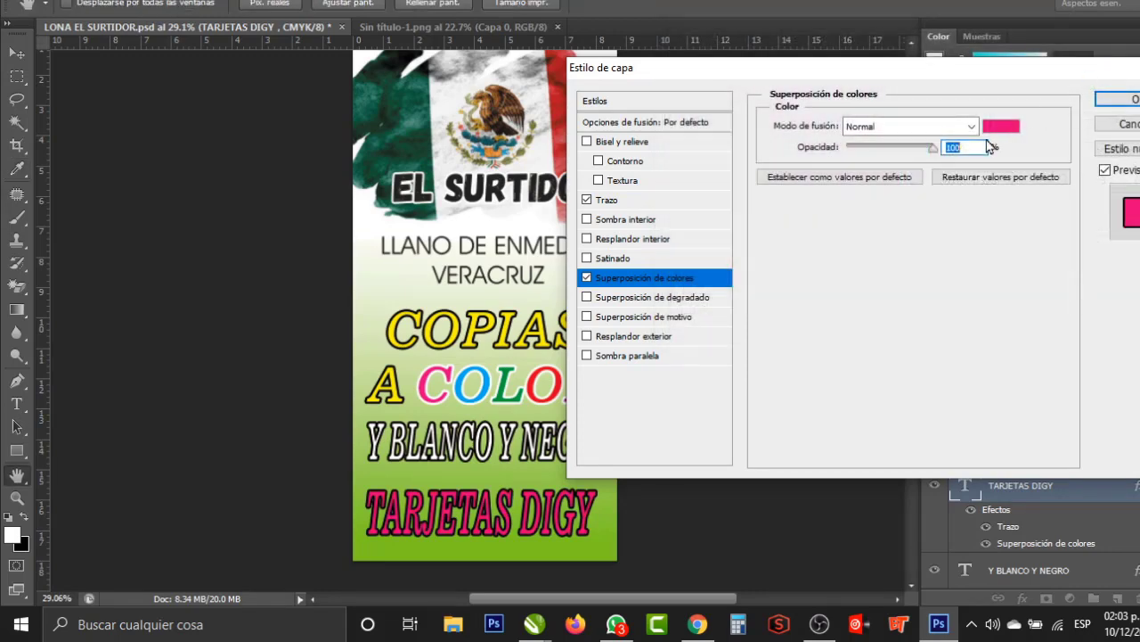
Change the TARJETAS DIGY outline stroke to white and apply the layer styles
click(603, 200)
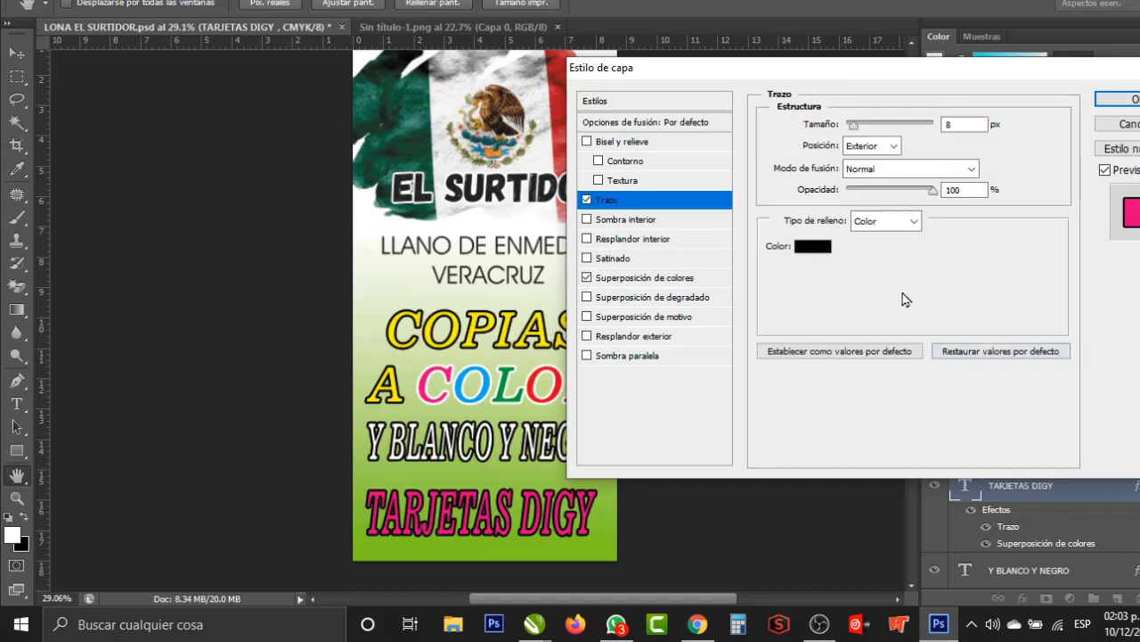
click(812, 247)
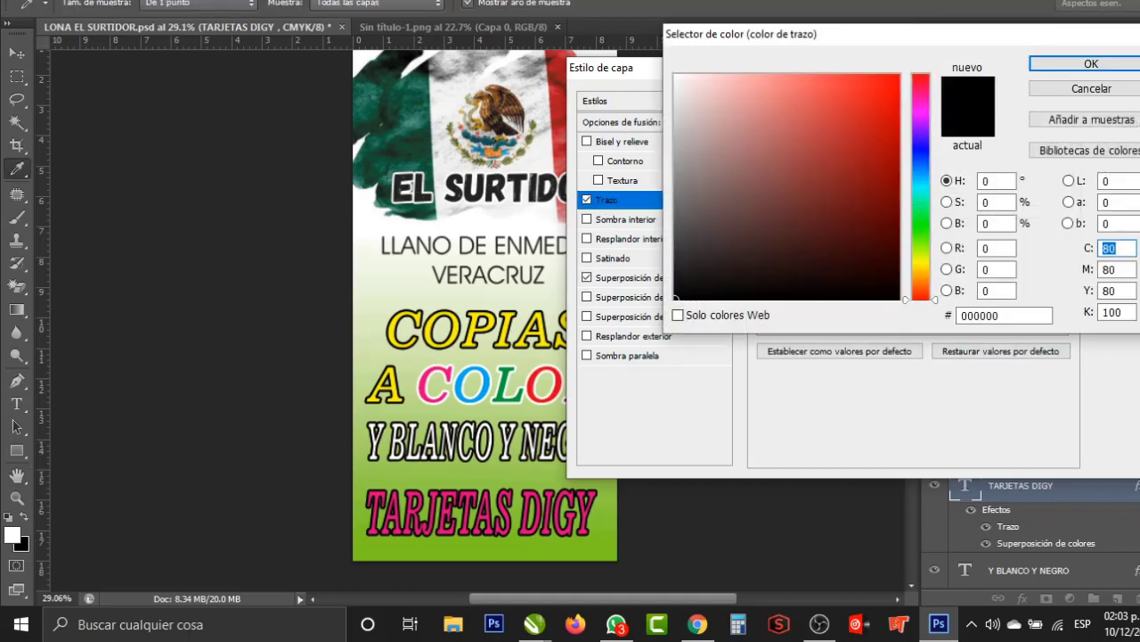
click(800, 229)
click(676, 76)
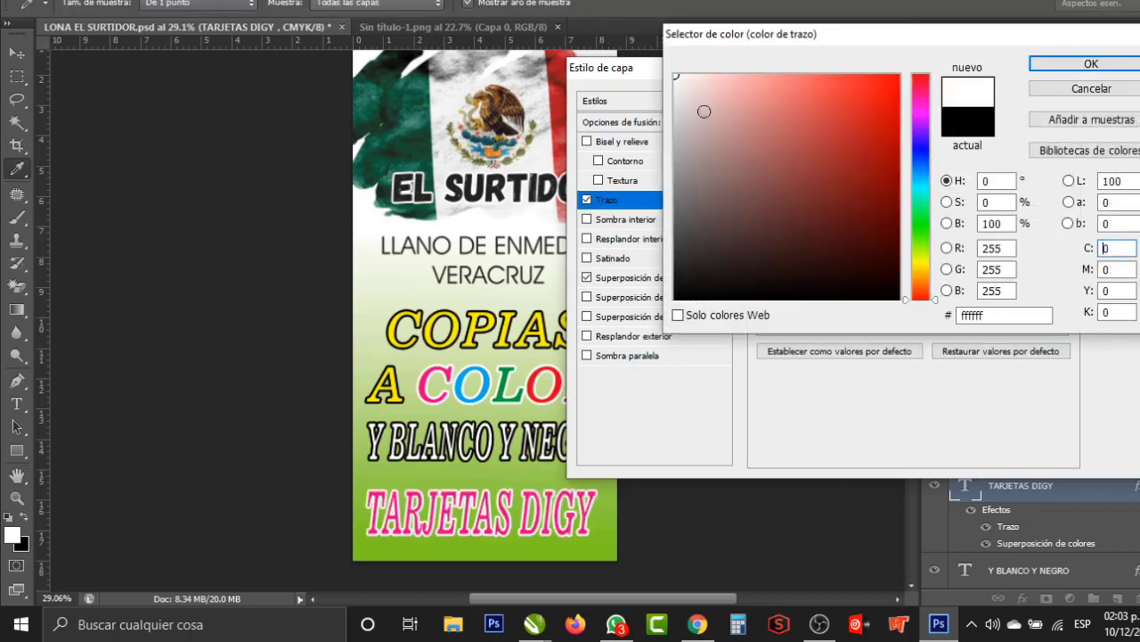
click(1105, 66)
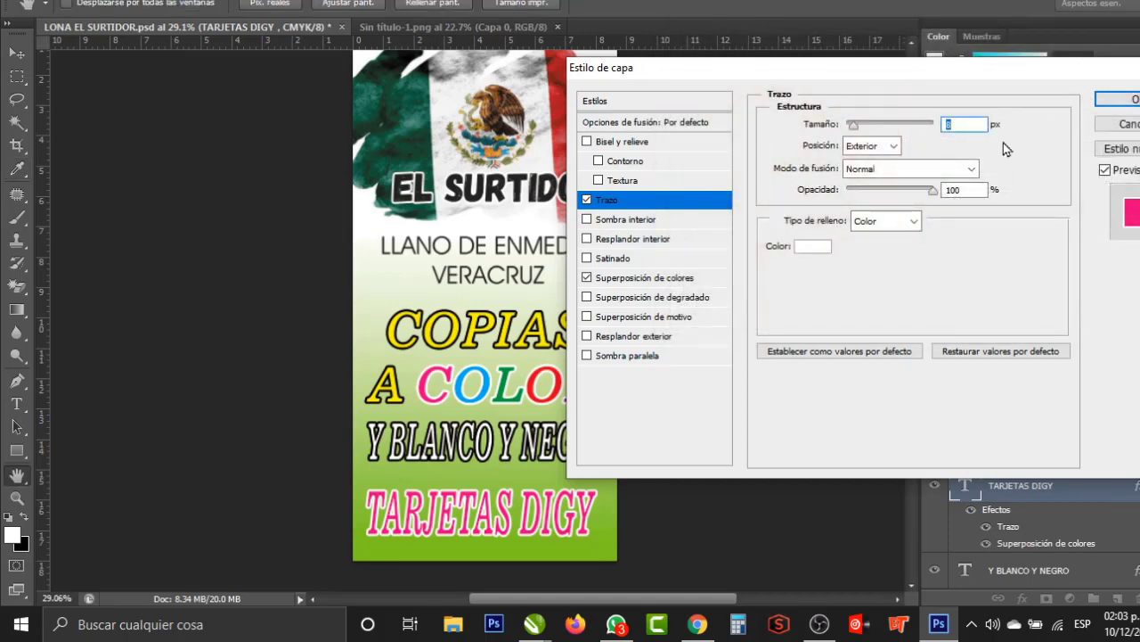
key(Return)
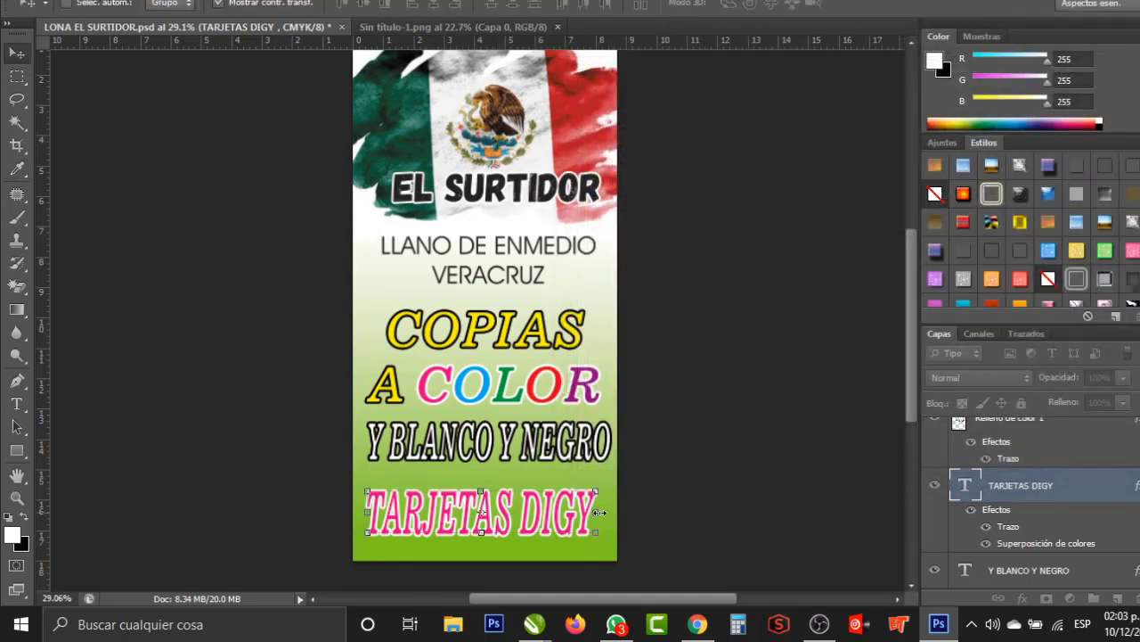
Widen TARJETAS DIGY to about 103% so it spans the bottom of the banner
drag(601, 511, 608, 512)
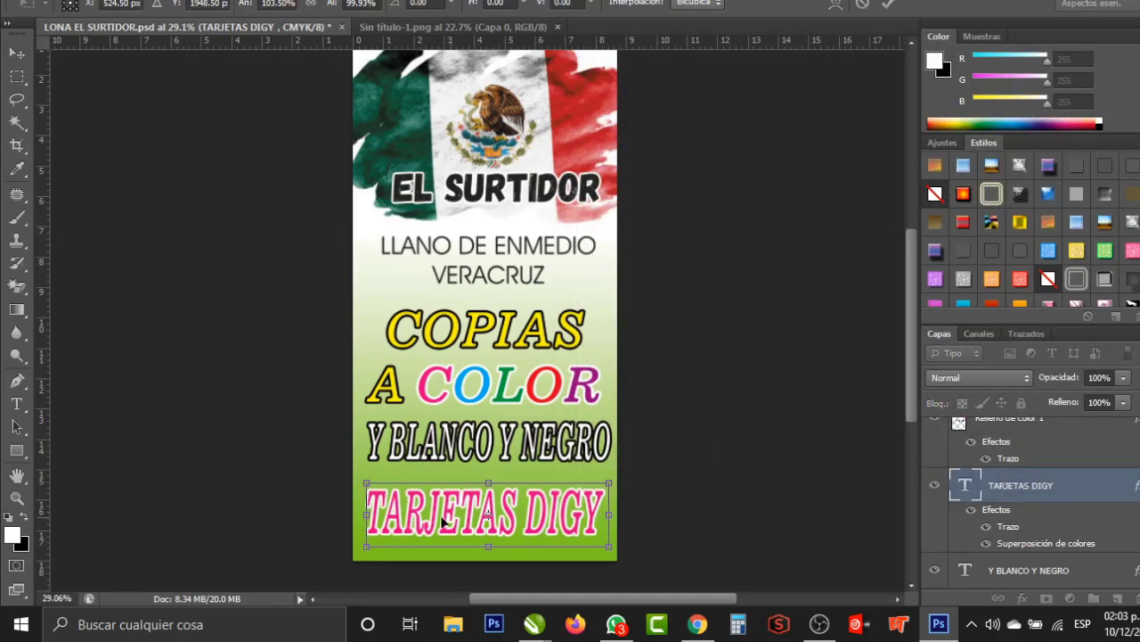
drag(368, 515, 366, 518)
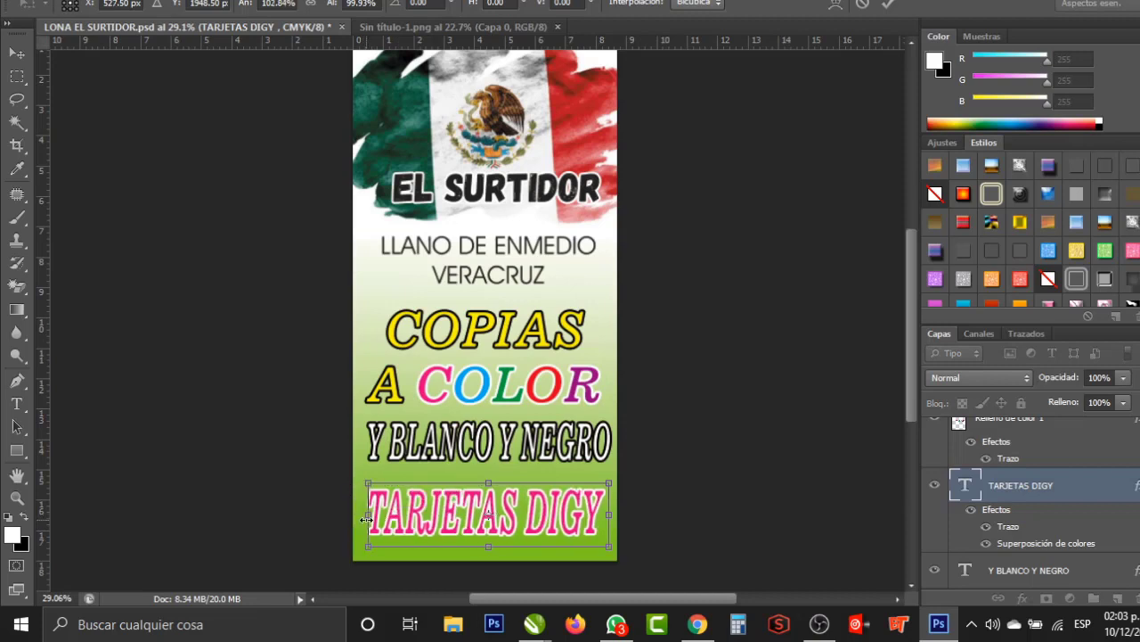
key(Return)
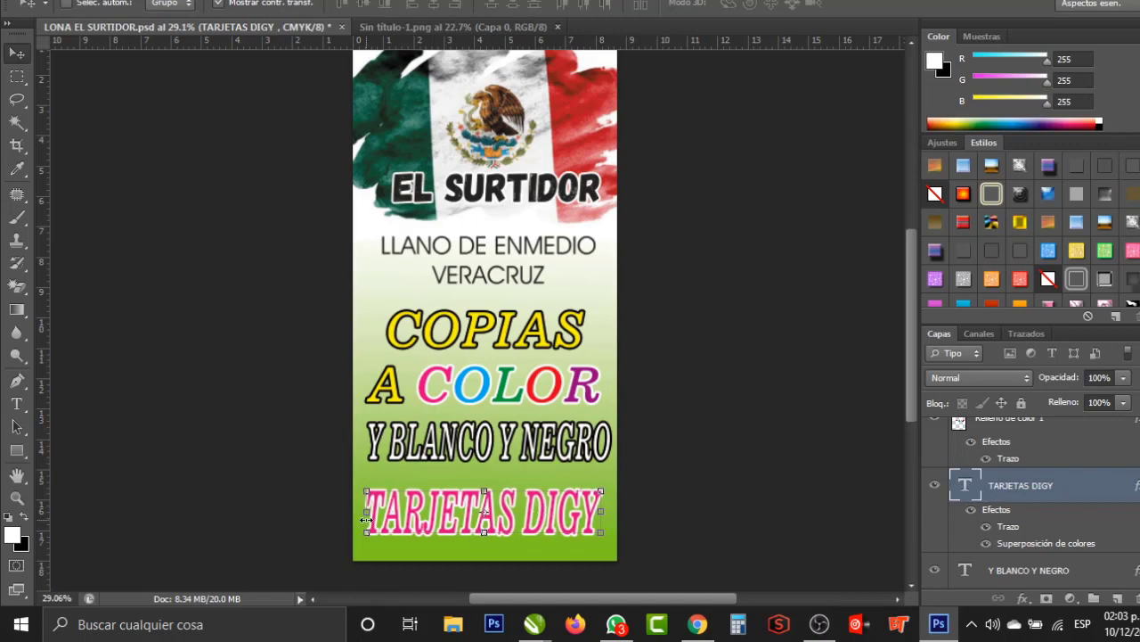
scroll(367, 518, down, 1)
scroll(318, 382, down, 1)
Save the banner, then start Save As with JPEG chosen as the format
click(13, 2)
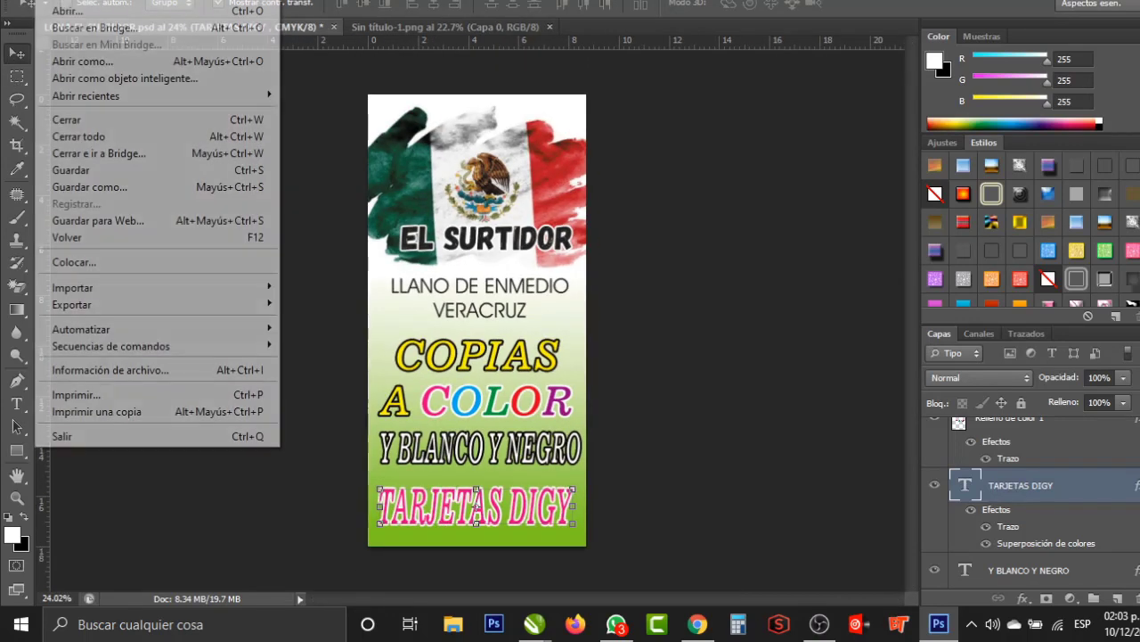
click(119, 169)
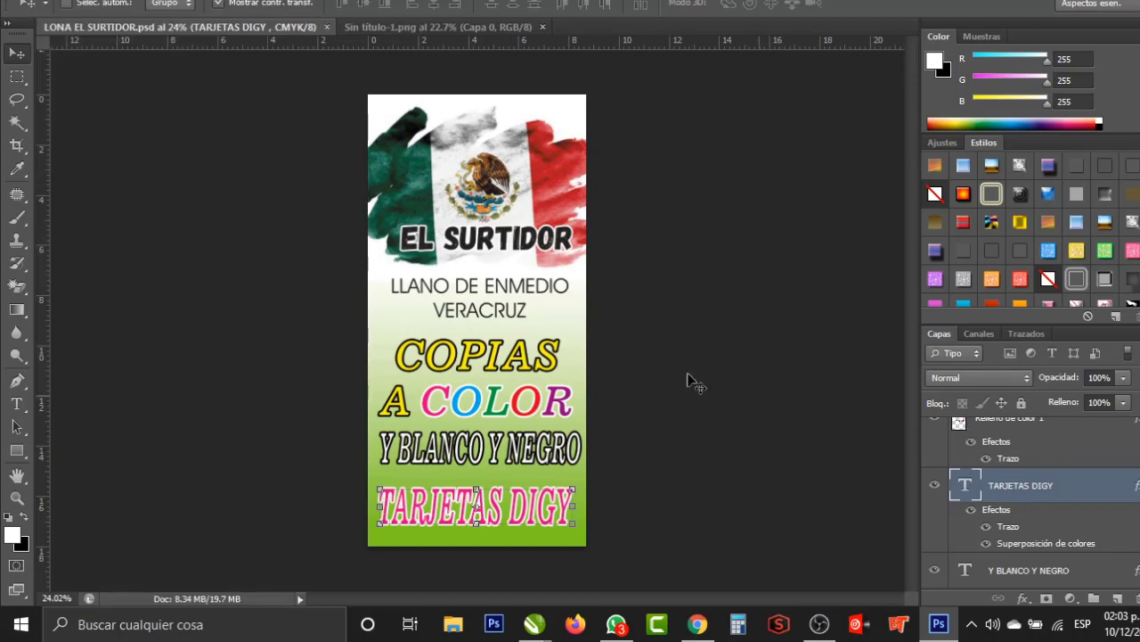
click(45, 0)
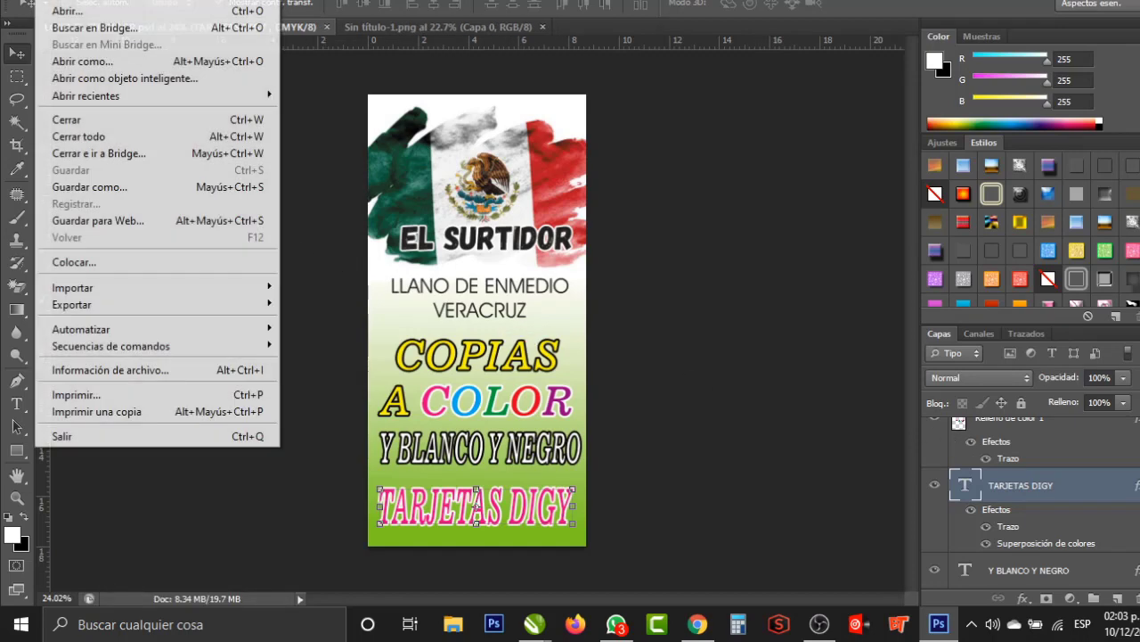
click(97, 189)
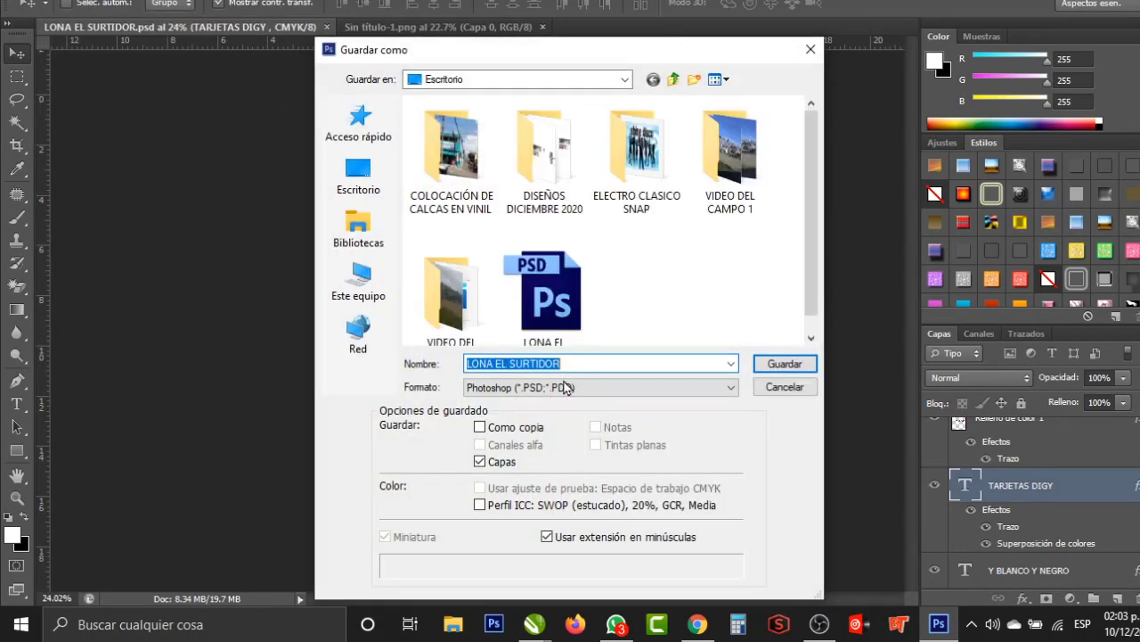
click(555, 386)
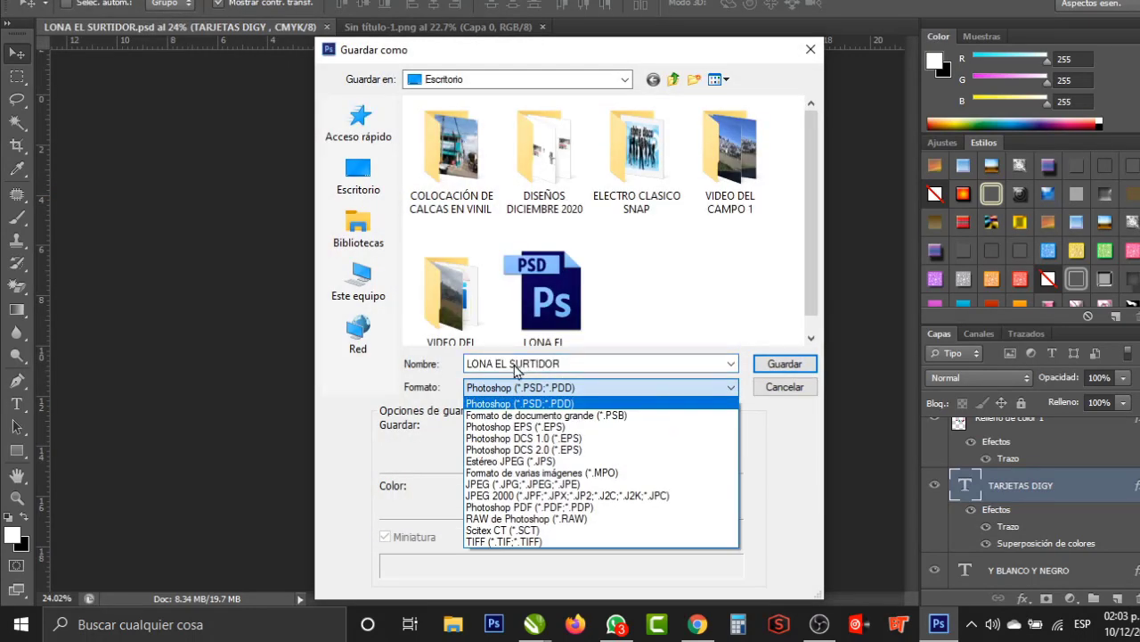
click(521, 484)
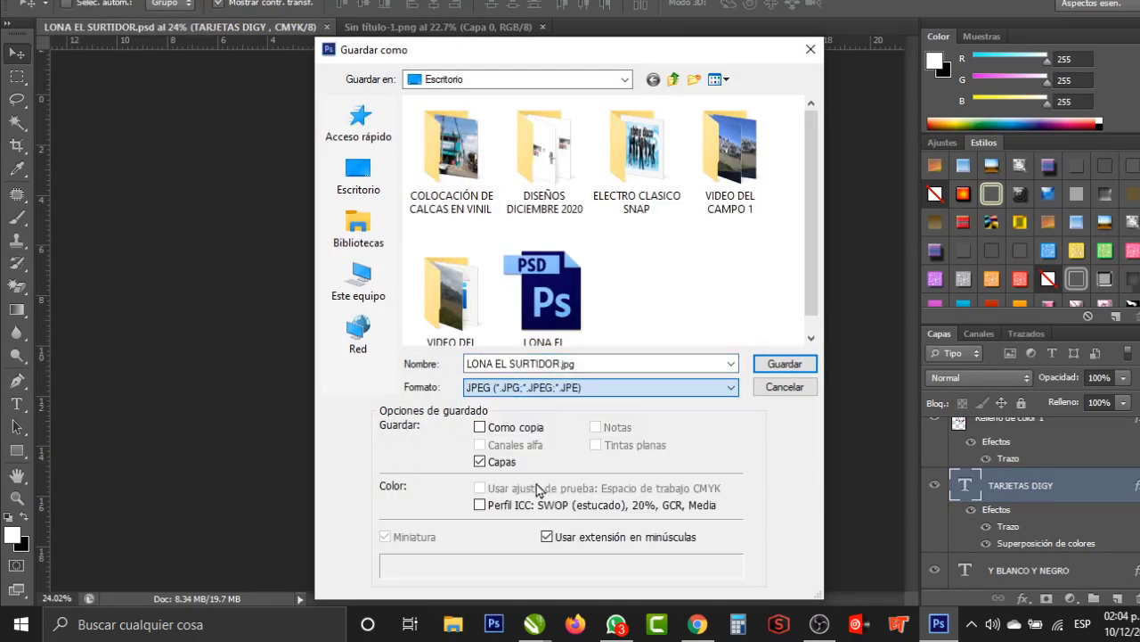
Save the copy as LONA EL SURTIDOR.jpg at quality 12 and close both documents
click(784, 365)
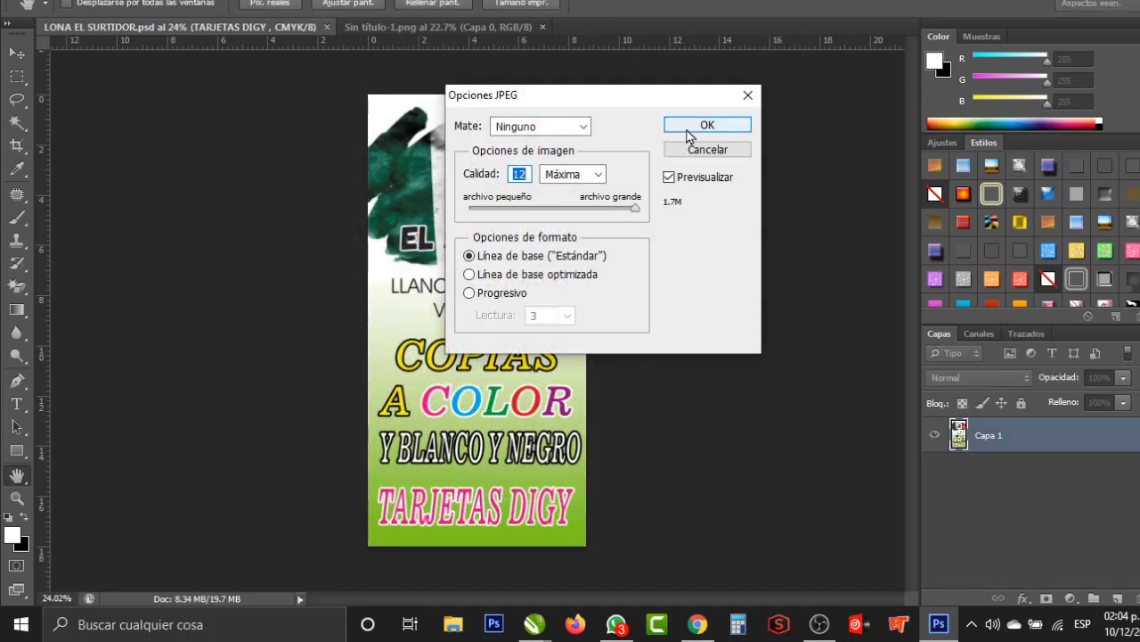
click(687, 131)
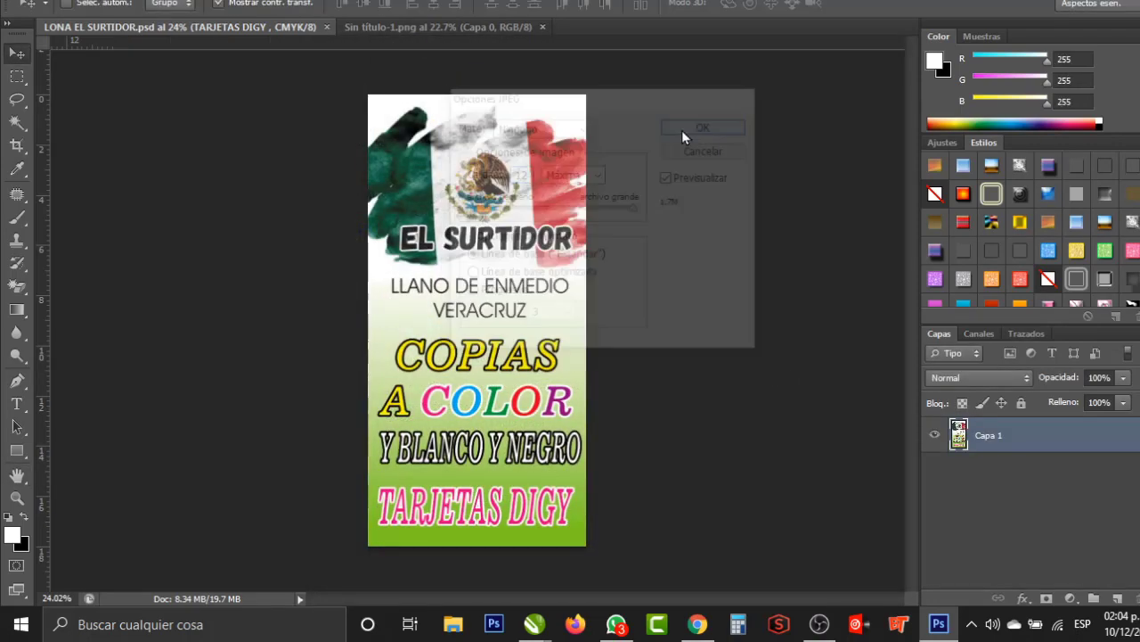
click(327, 27)
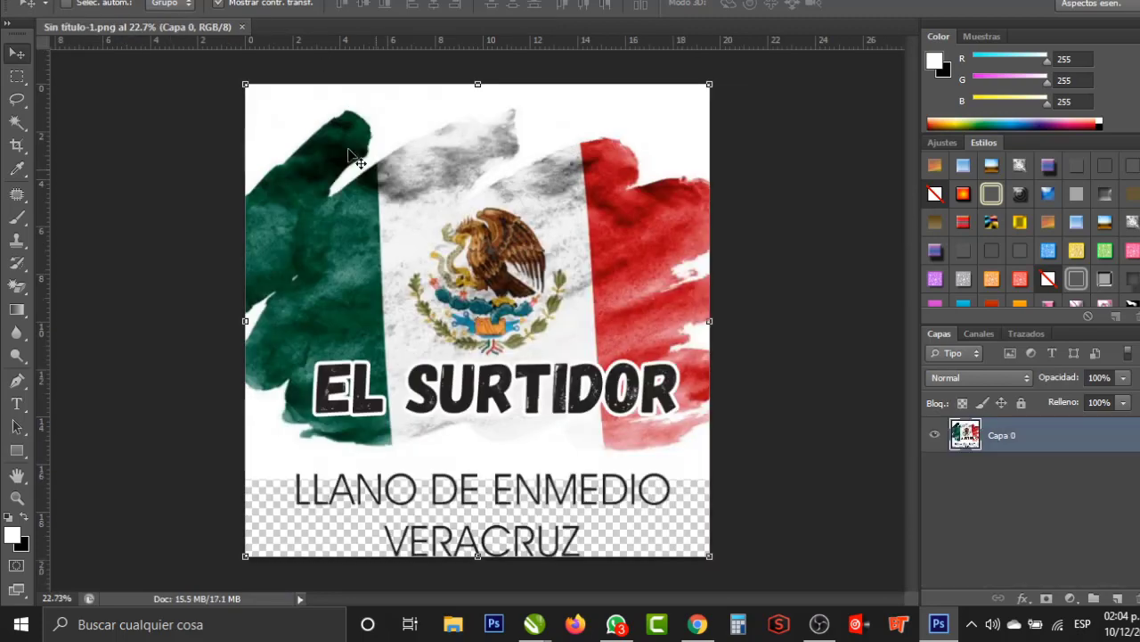
click(242, 27)
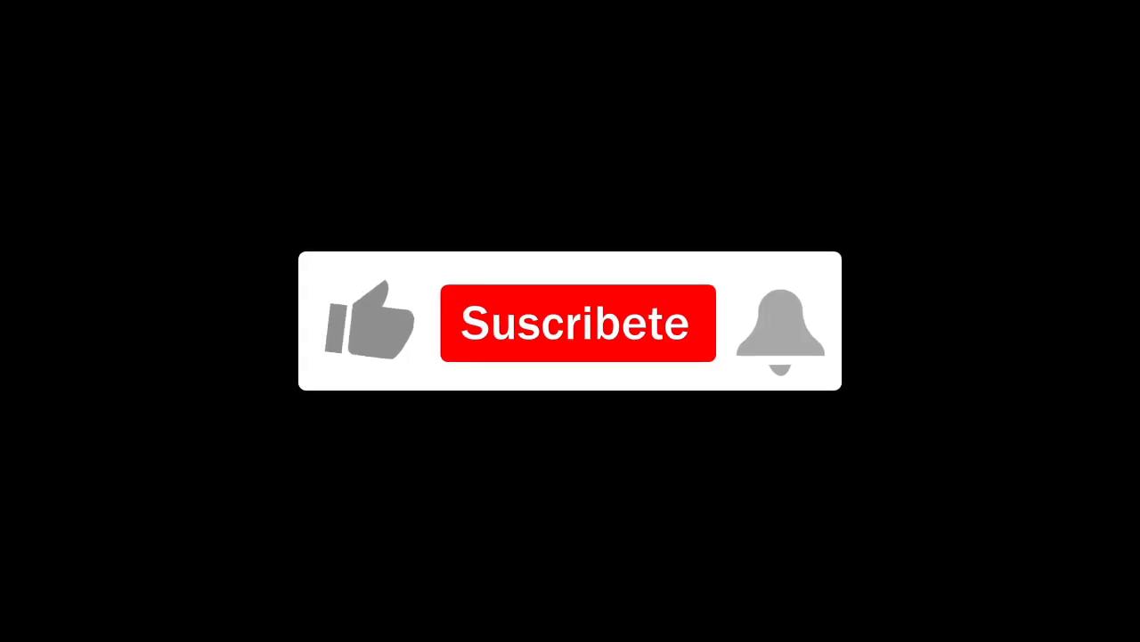